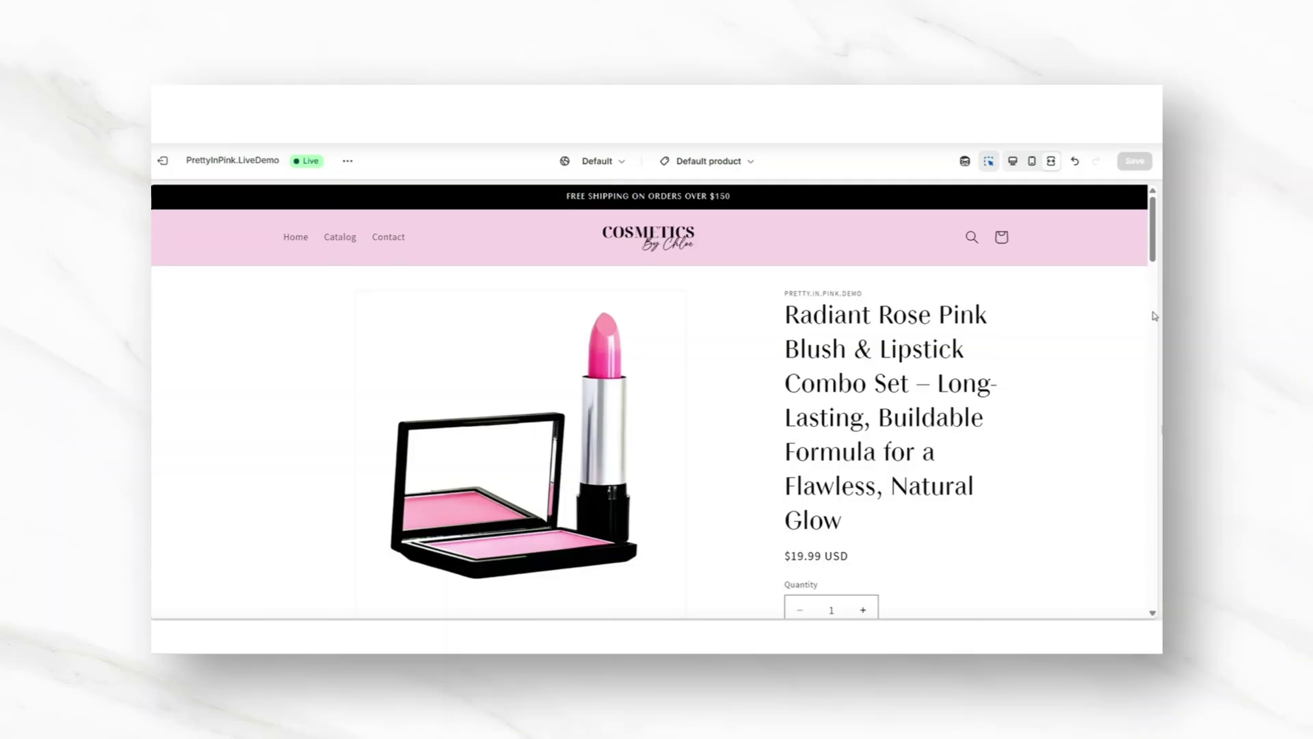
In the blush and lipstick photo's Color background options, try cyan, then settle on plain white.
scroll(1155, 316, down, 10)
scroll(1155, 316, down, 10)
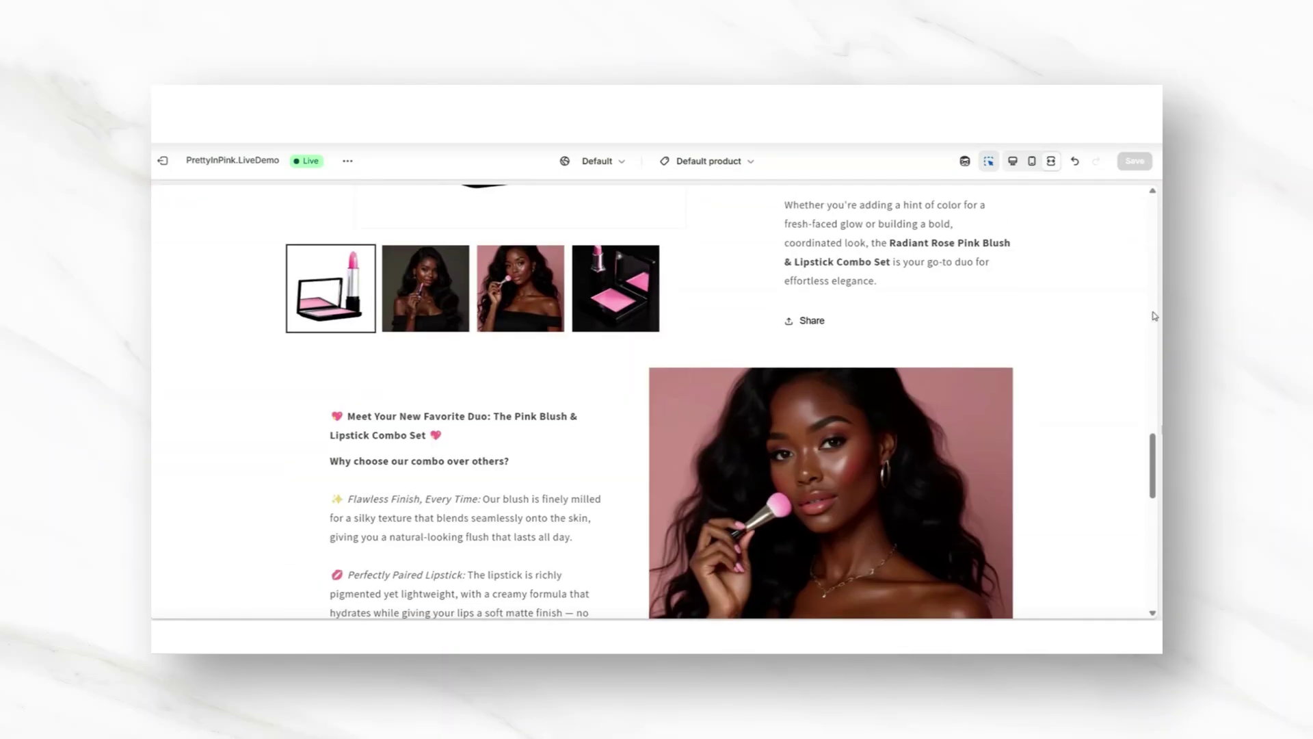
scroll(1155, 316, down, 2)
scroll(1155, 316, down, 3)
scroll(1154, 316, down, 4)
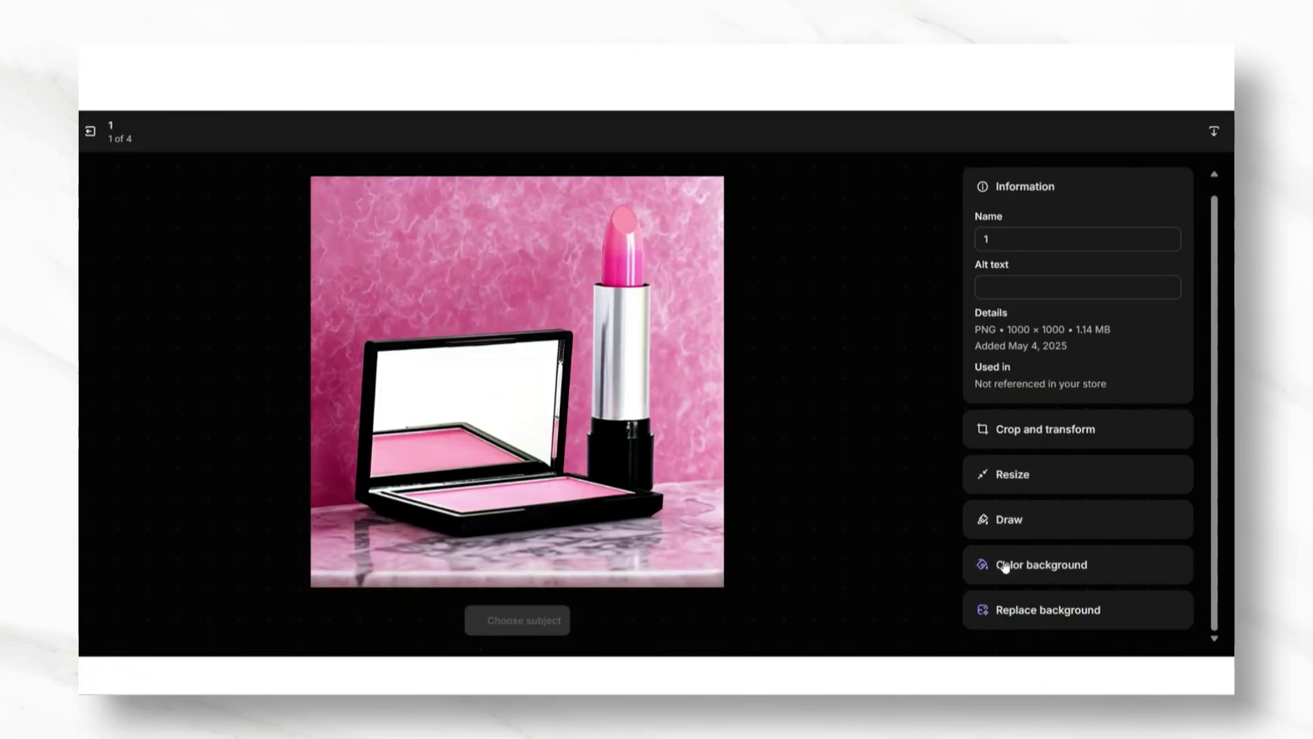
click(1006, 565)
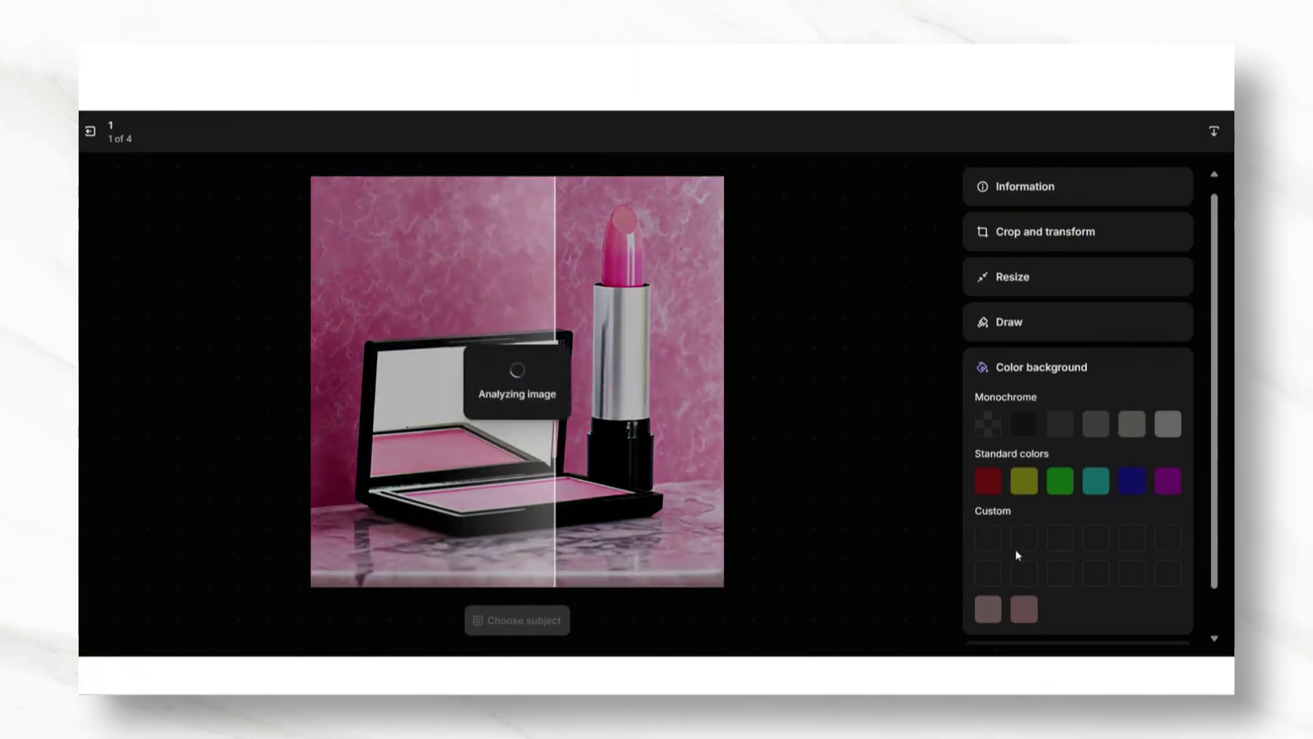
scroll(1041, 535, down, 1)
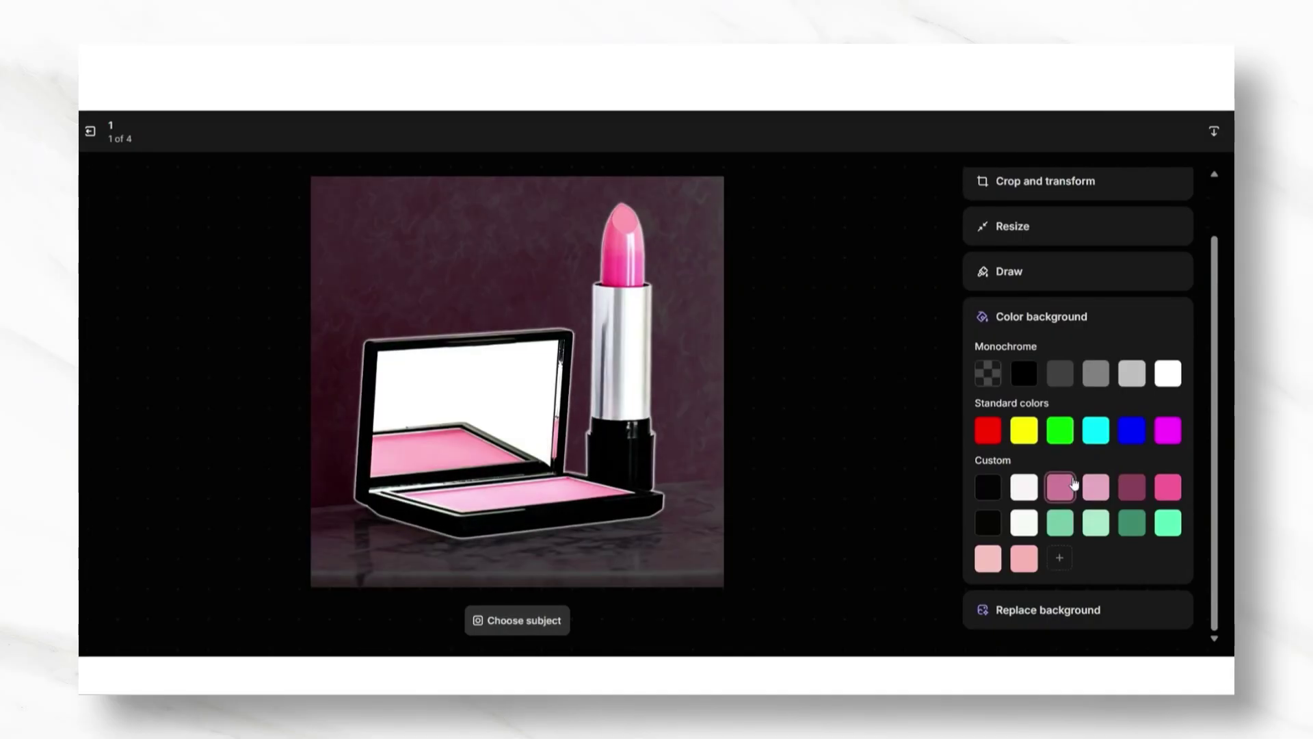
click(1163, 376)
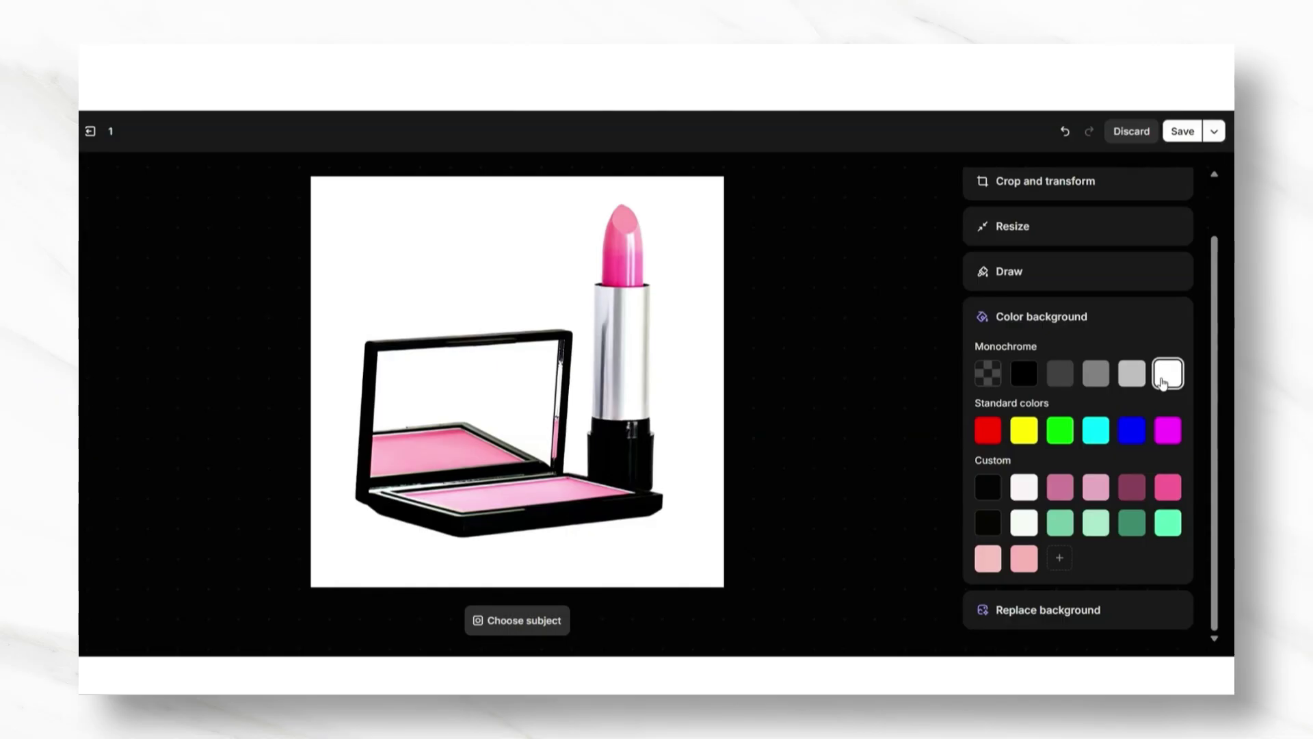
click(1094, 437)
click(1168, 375)
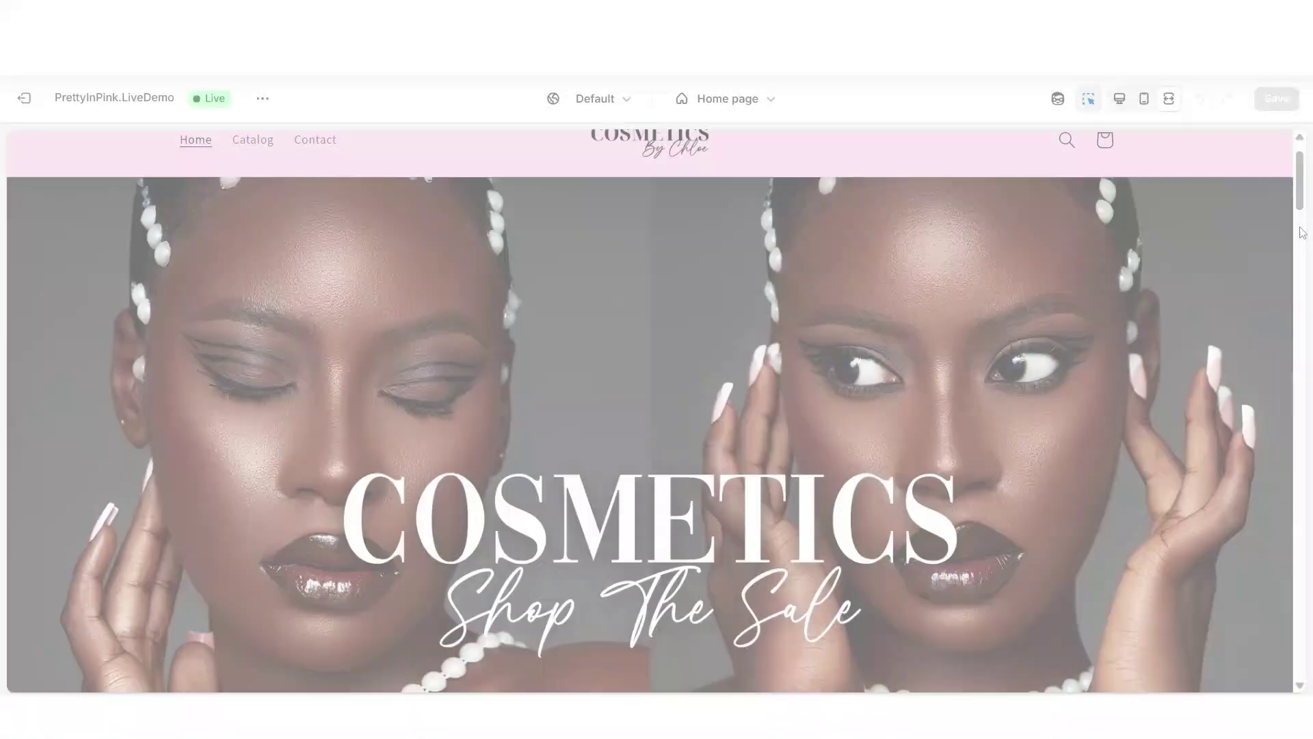
Leave the theme preview and open the Products list showing four Example Product Title items.
scroll(1303, 233, down, 6)
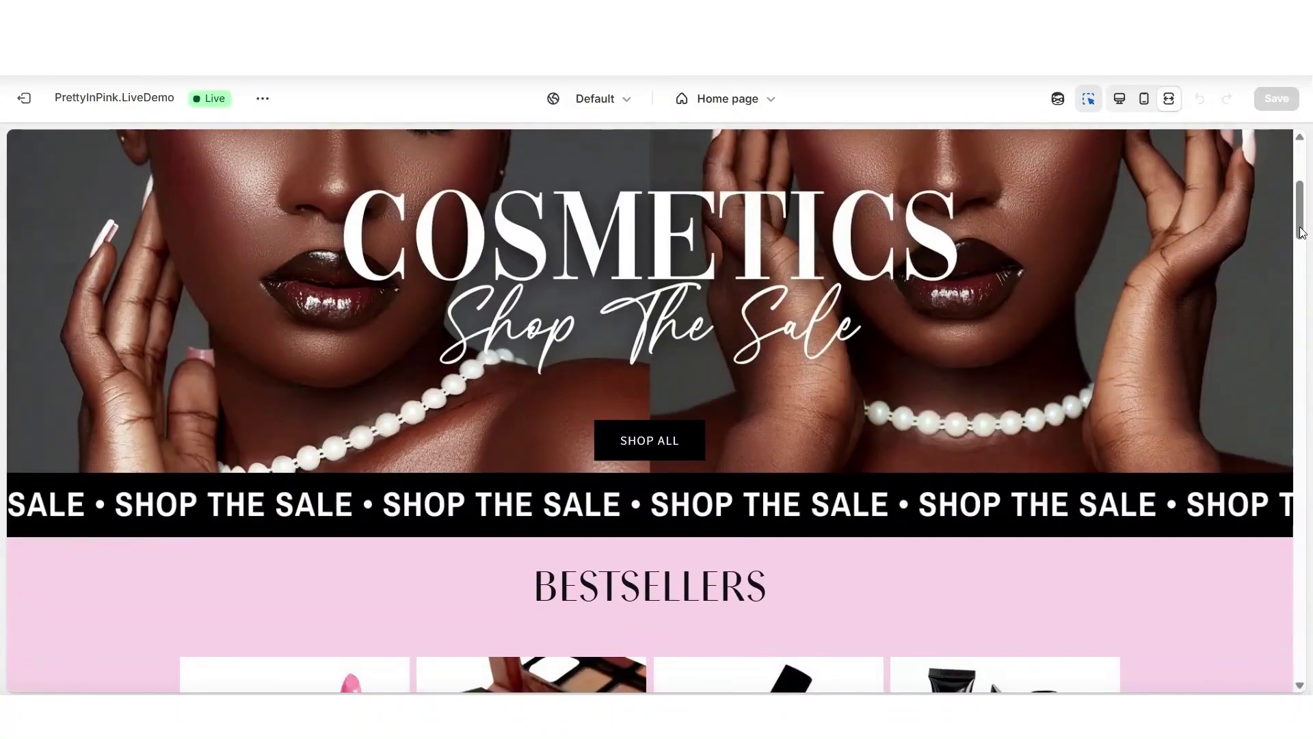
scroll(1303, 232, down, 3)
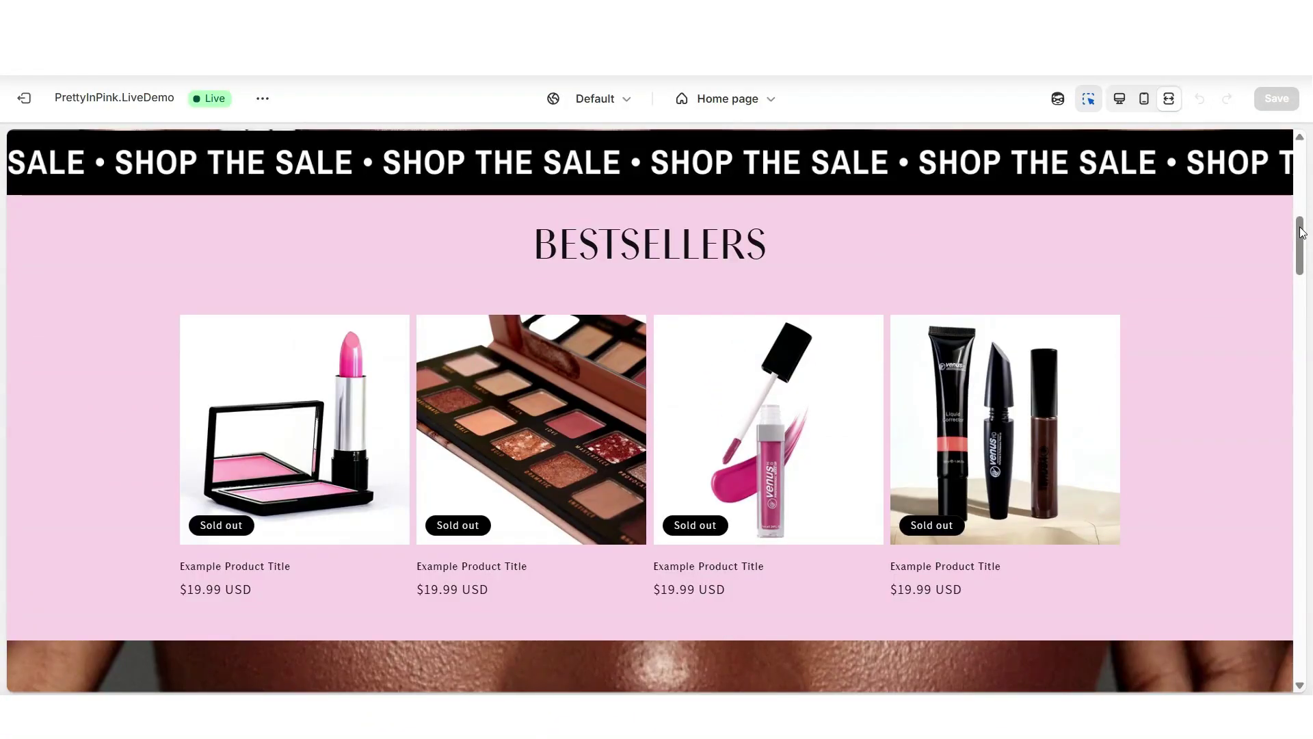
scroll(1302, 232, down, 5)
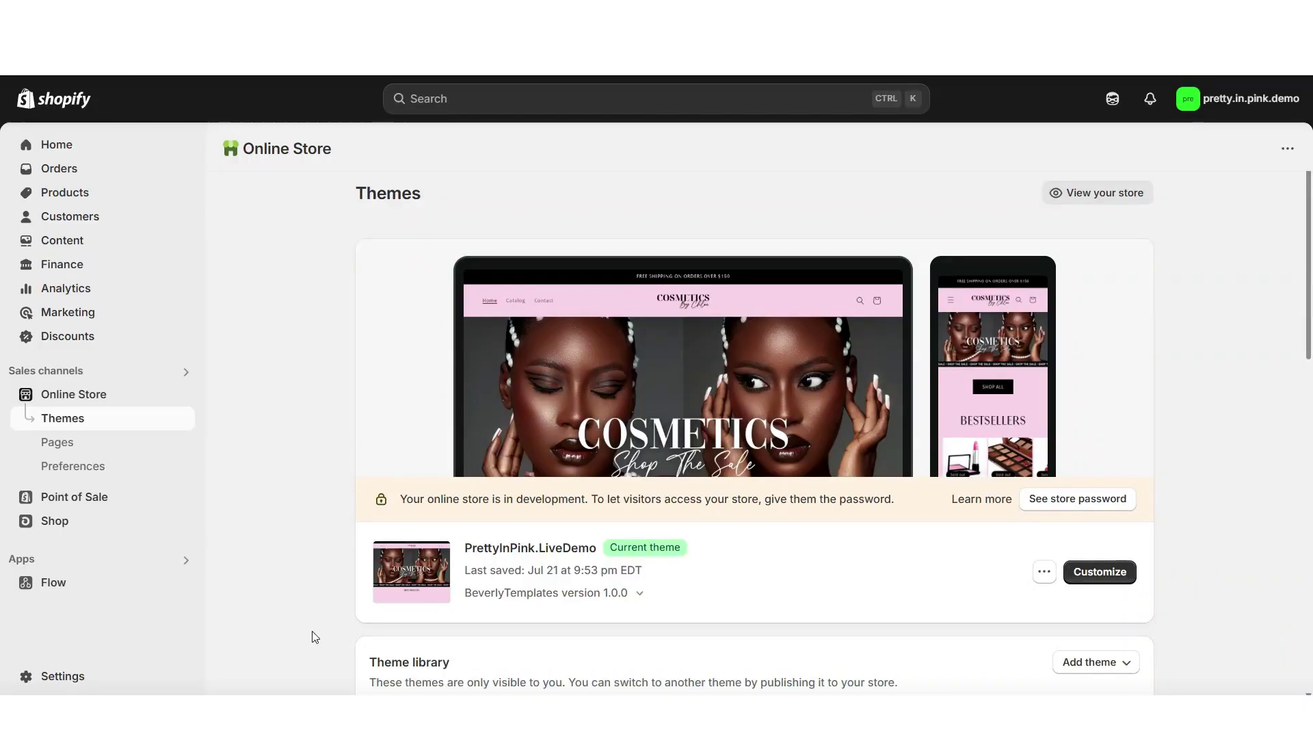
click(68, 196)
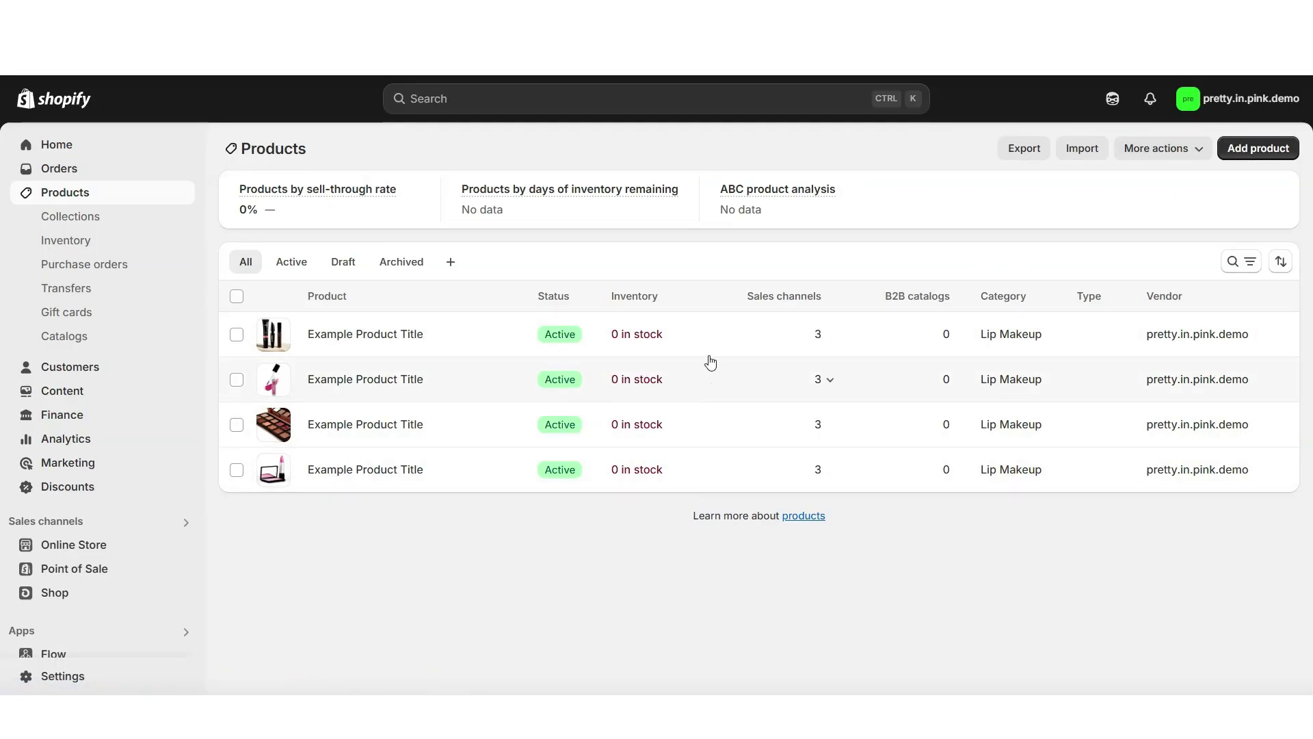
Start a new product from the Products list.
click(1264, 152)
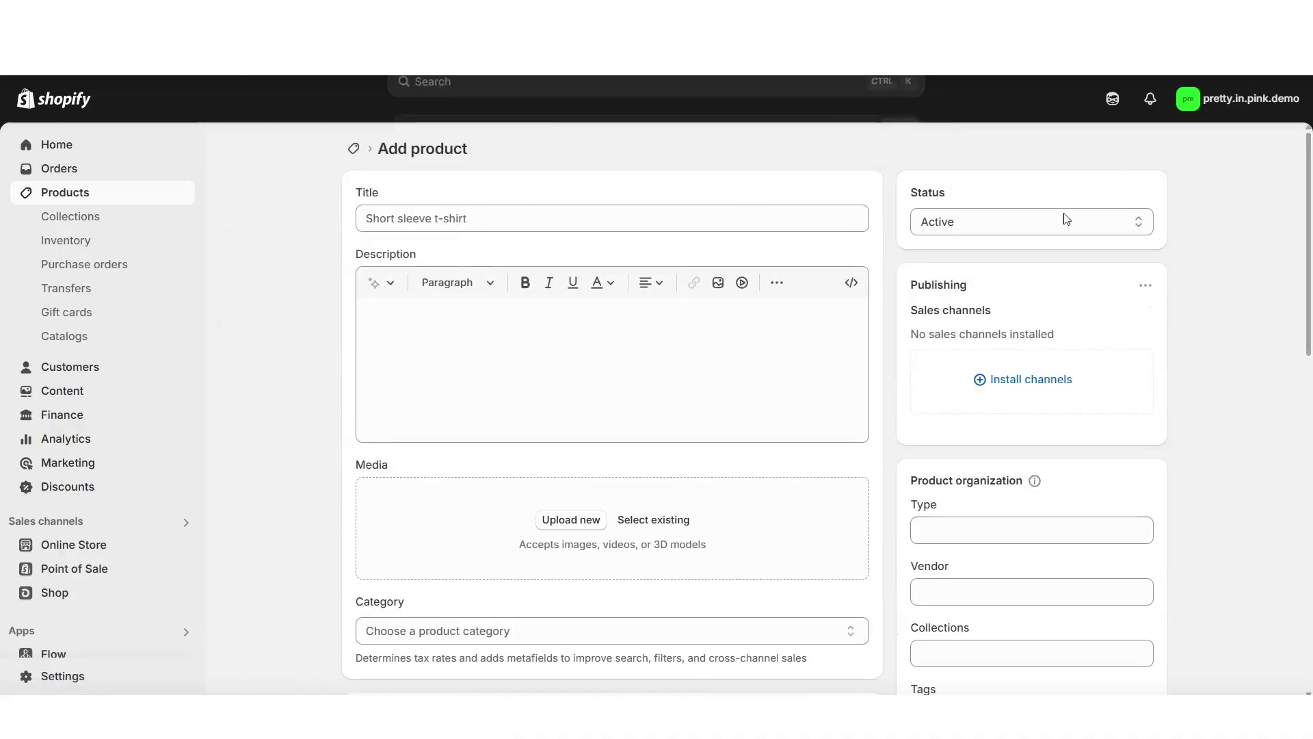
drag(1309, 196, 1311, 408)
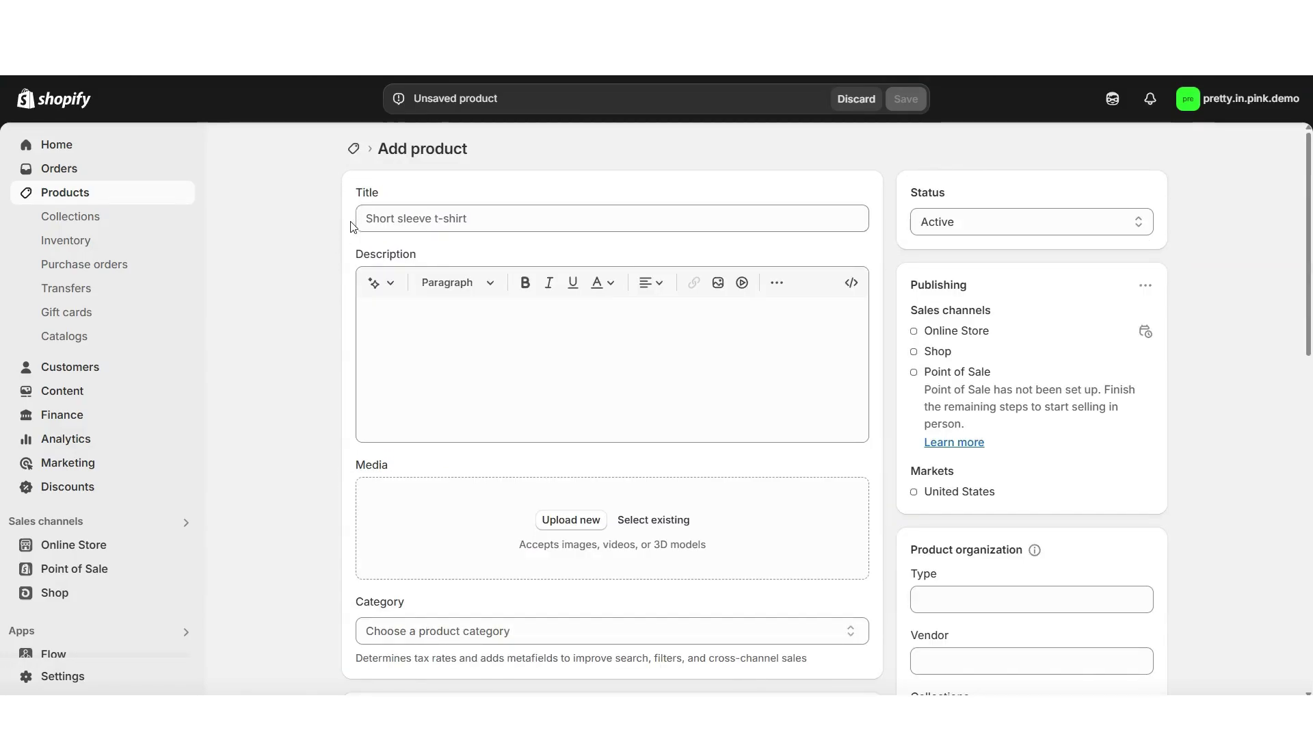
scroll(258, 260, down, 4)
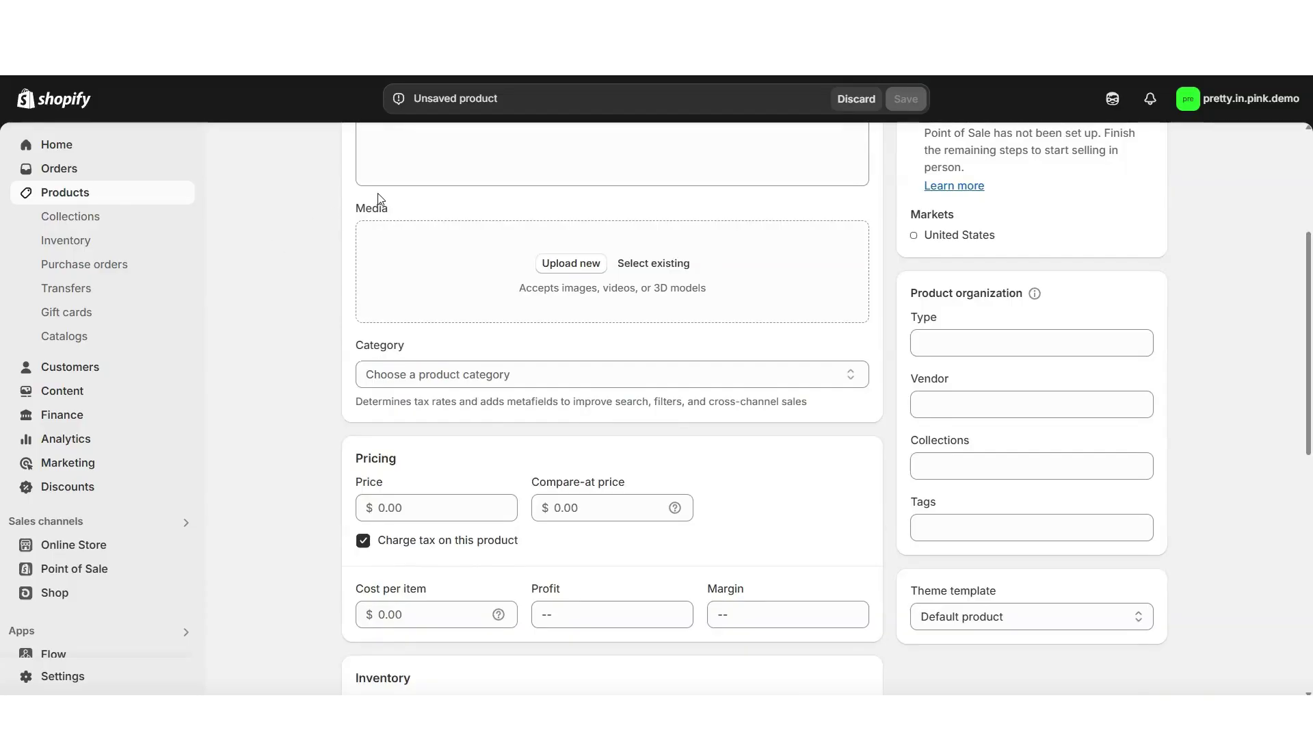
scroll(258, 270, down, 4)
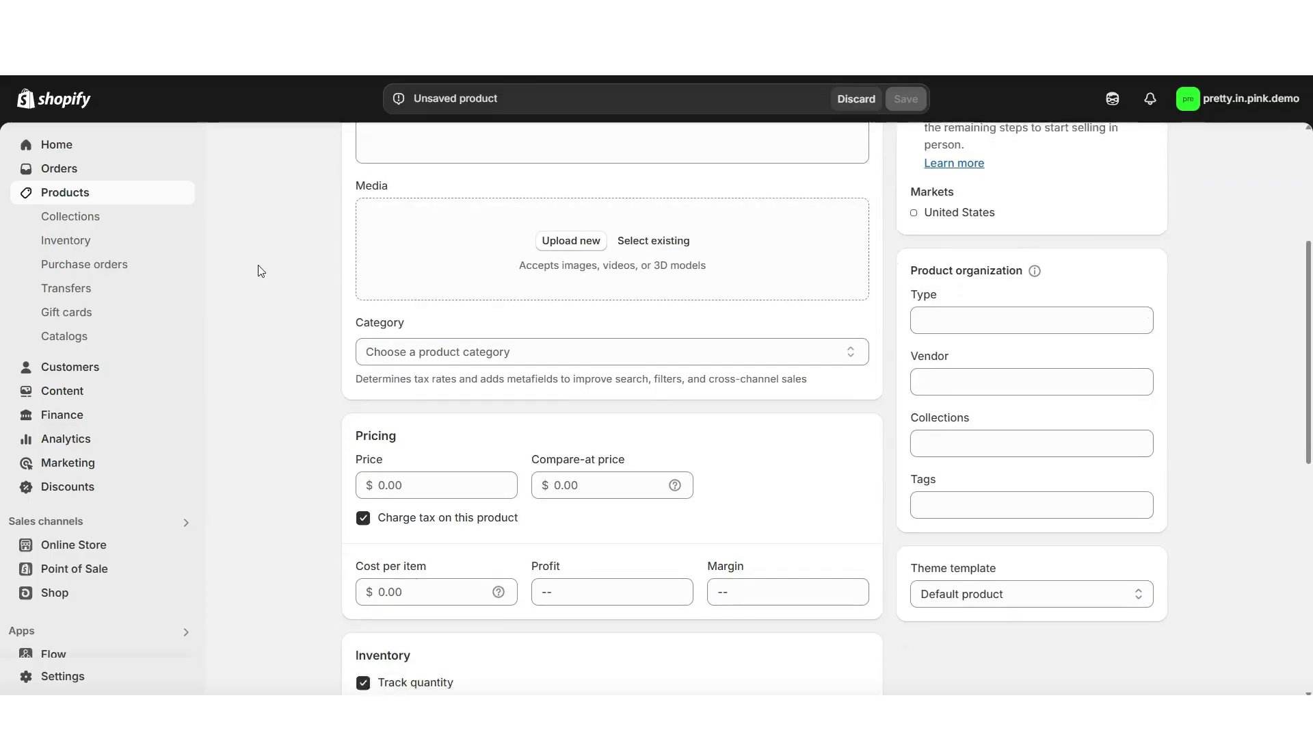
scroll(318, 275, down, 1)
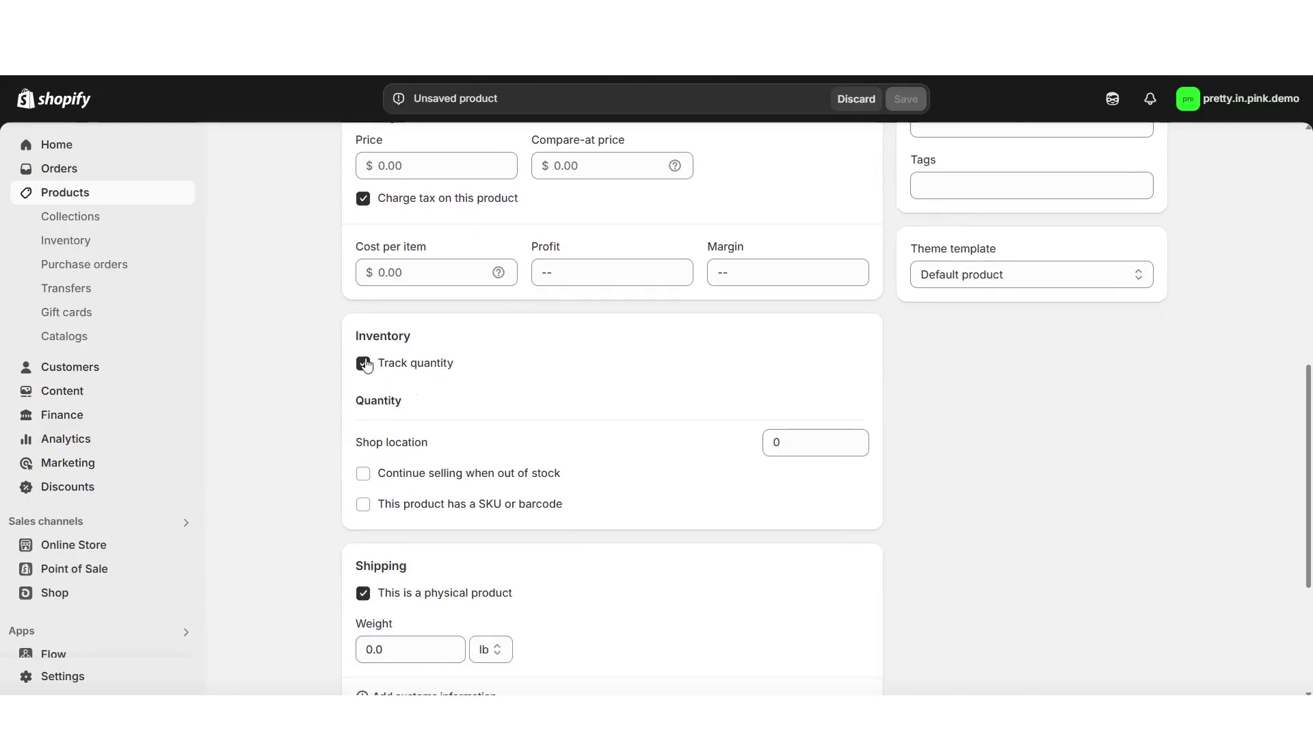
scroll(303, 310, down, 3)
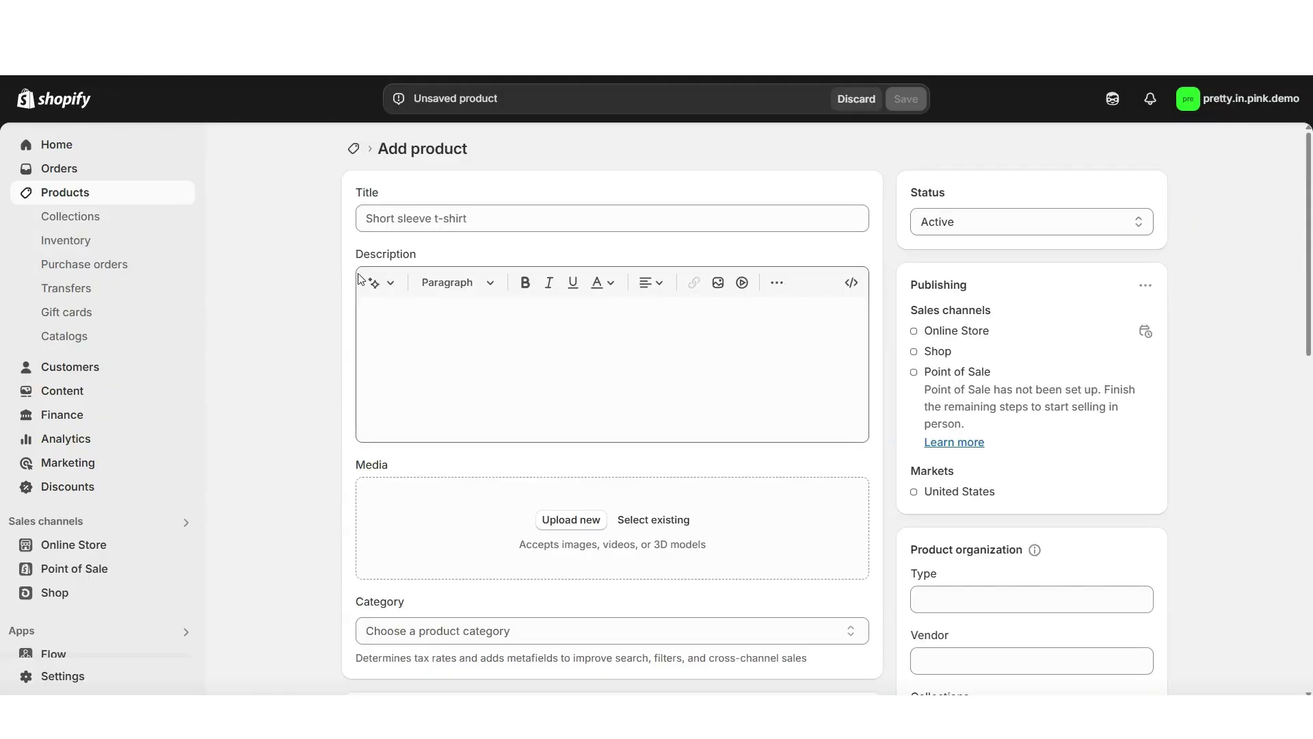
Paste 'Radiant Rose Pink Blush & Lipstick Combo Set' as the title, then move to ChatGPT for the description.
right_click(388, 219)
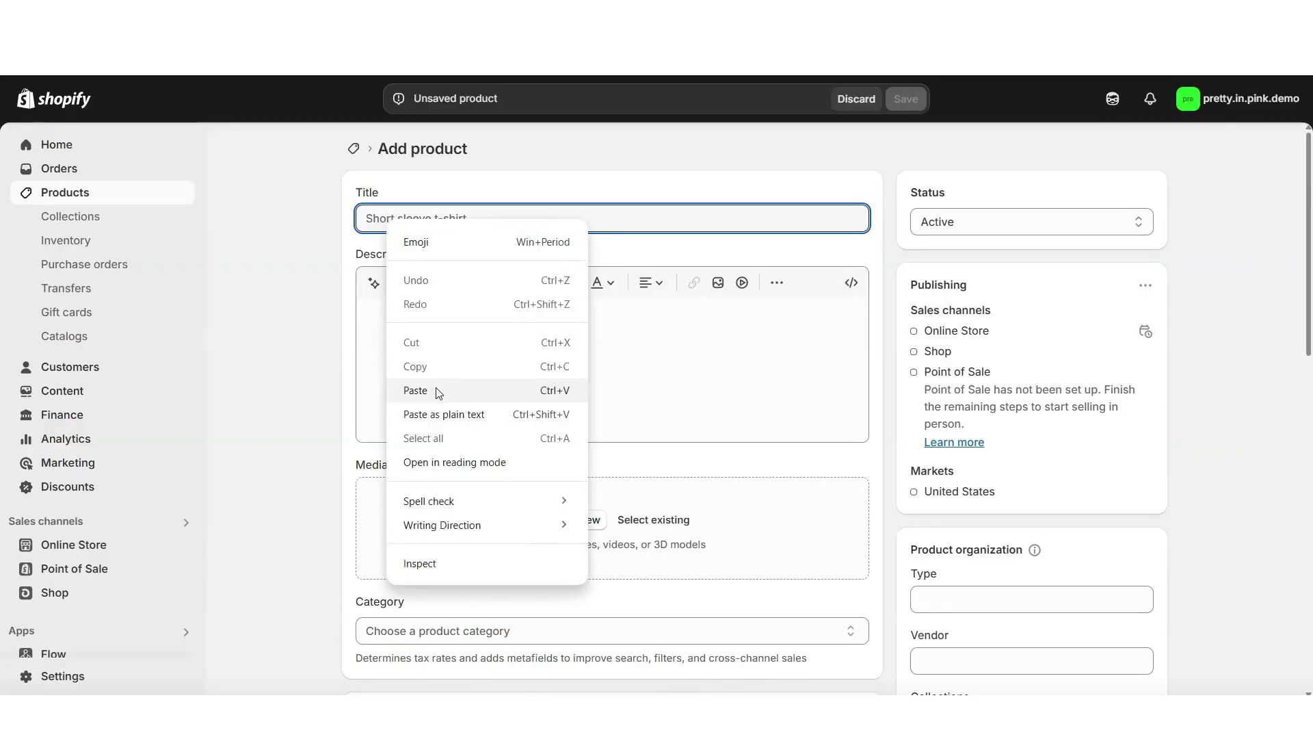
click(415, 390)
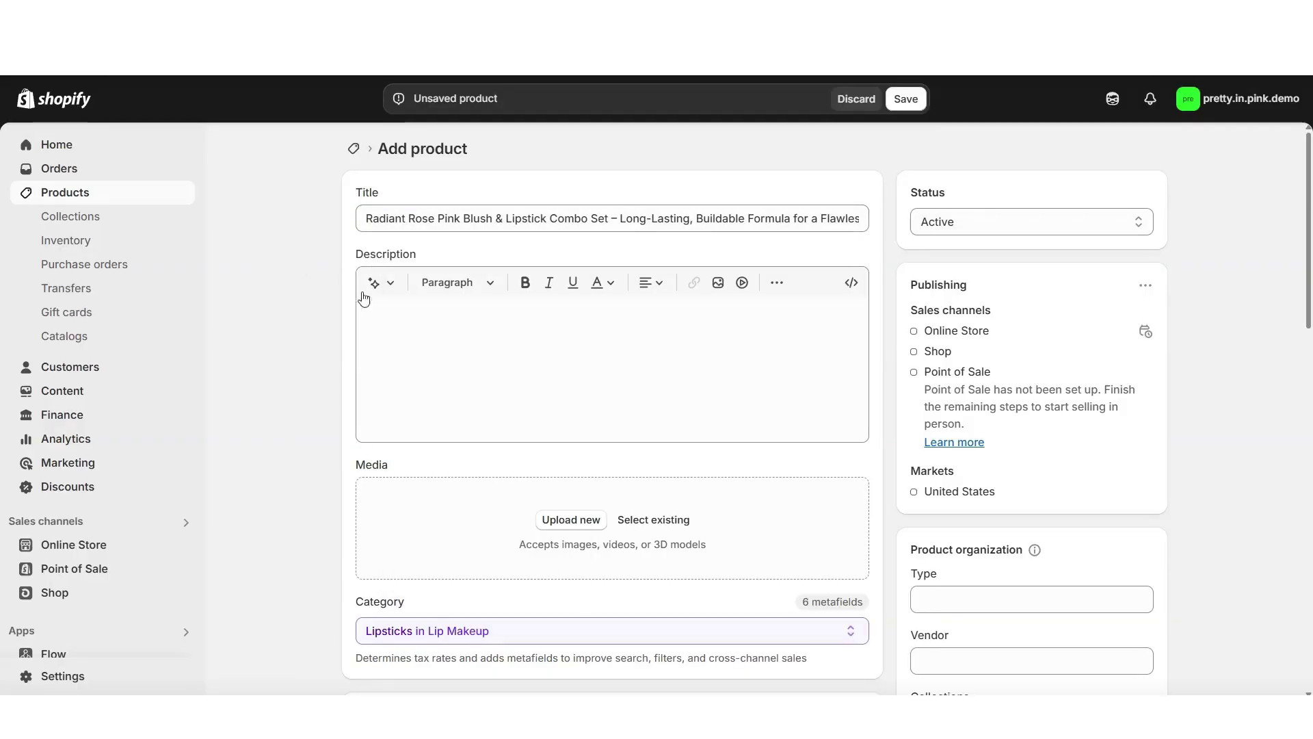
click(386, 314)
key(alt+Tab)
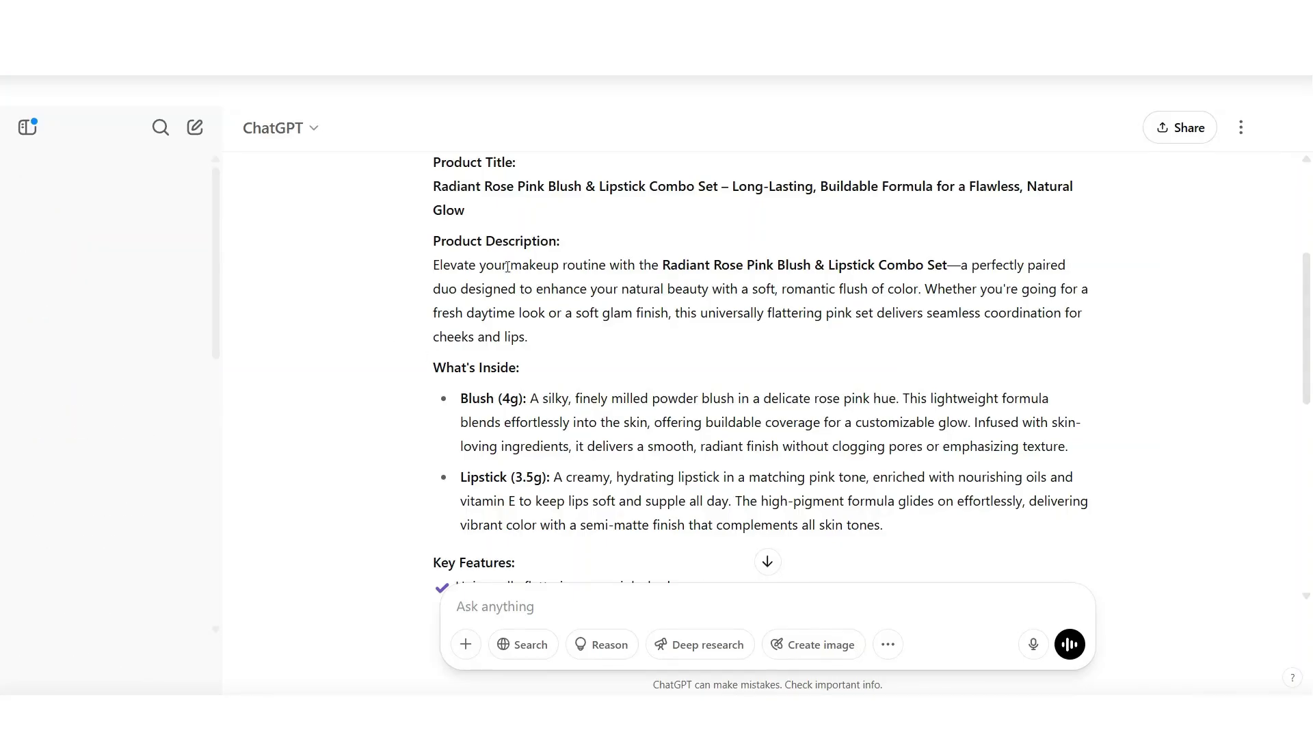
Copy ChatGPT's blush and lipstick description and paste it into the product's Description box.
scroll(435, 264, down, 4)
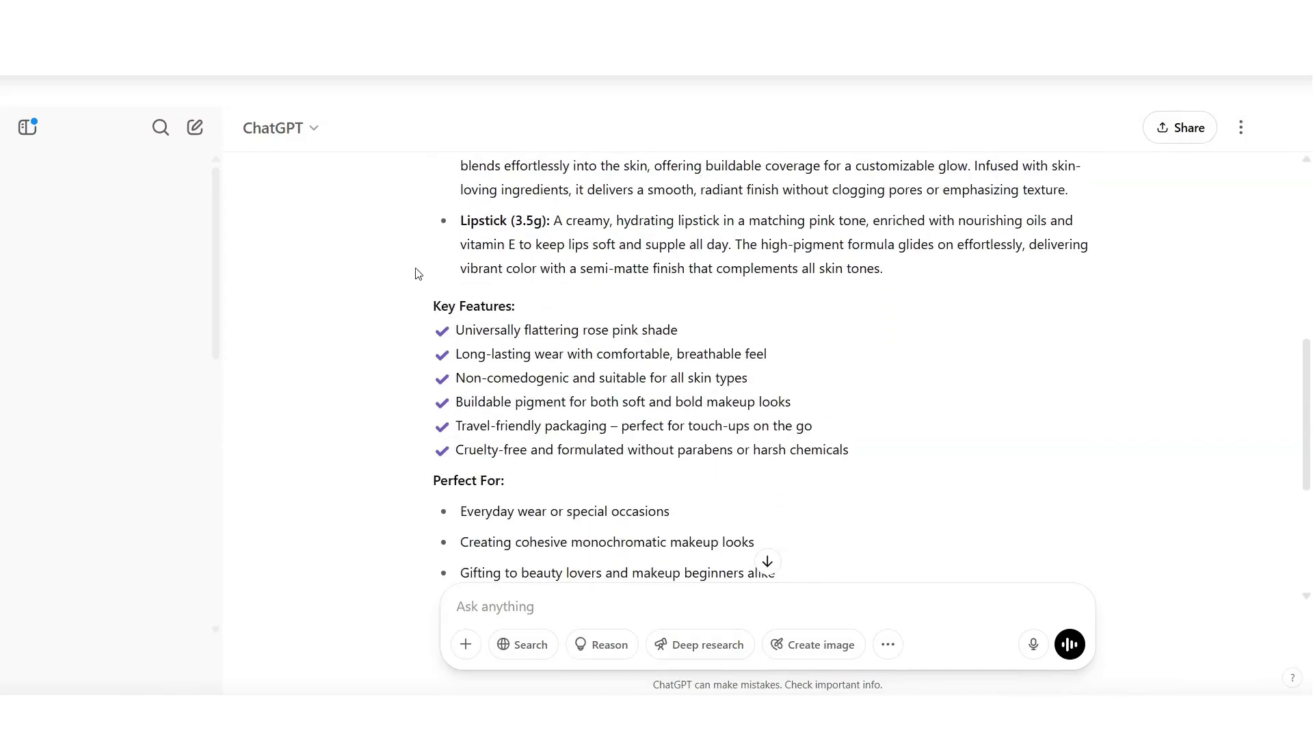
scroll(445, 302, down, 4)
scroll(446, 311, up, 5)
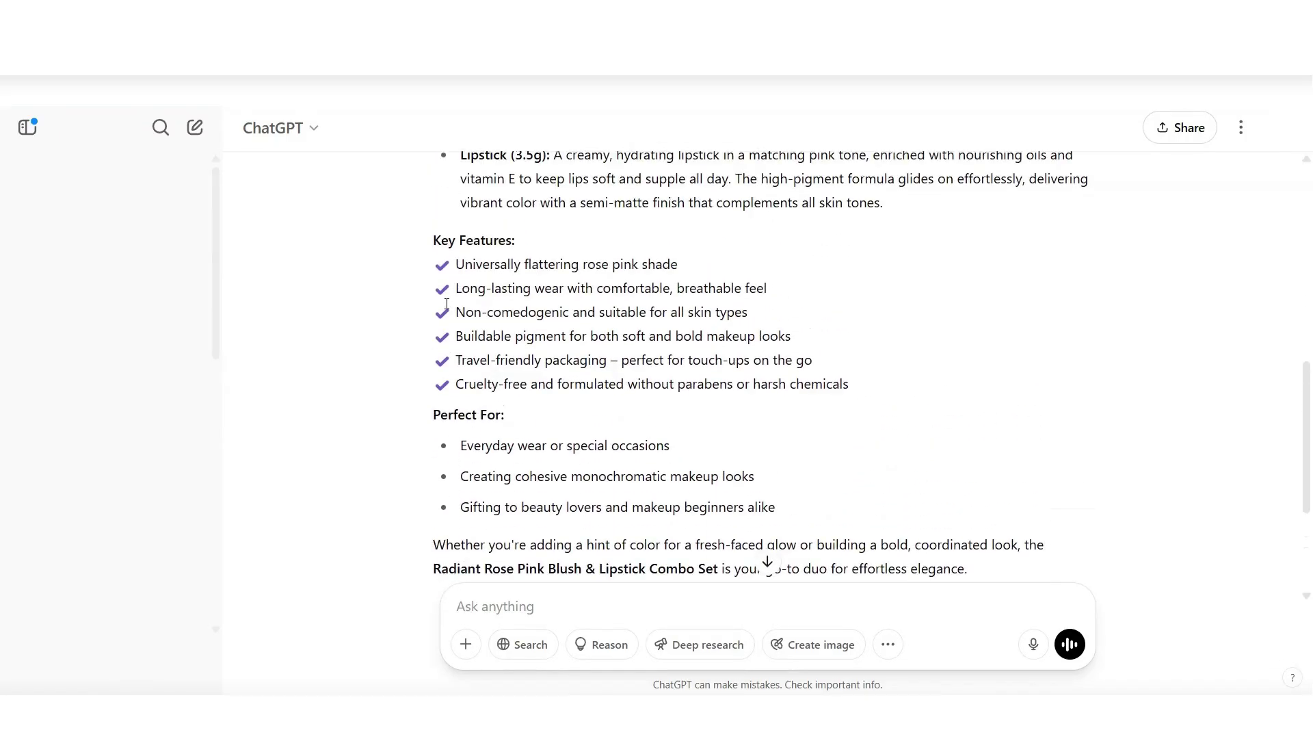
scroll(446, 304, up, 4)
key(alt+Tab)
key(ctrl+v)
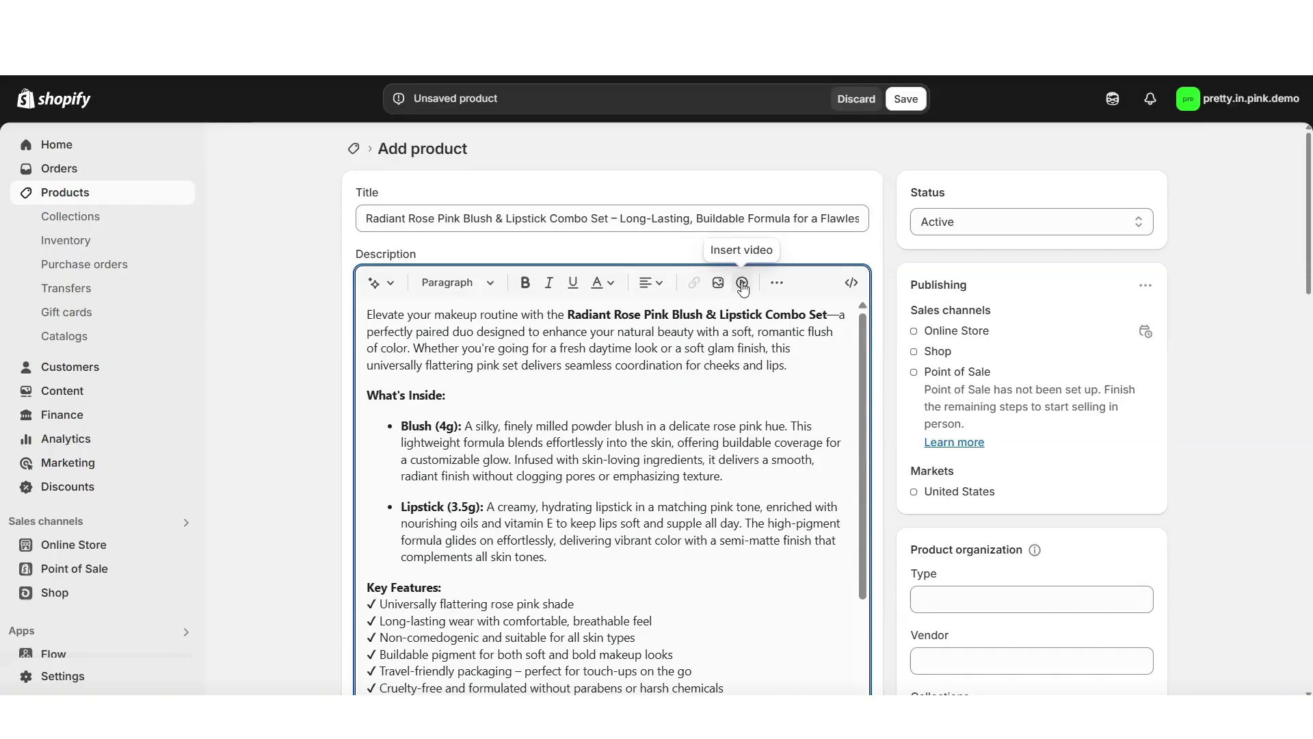
Add the four product photos to Media and drag the blush palette thumbnail into its new slot.
scroll(877, 298, down, 7)
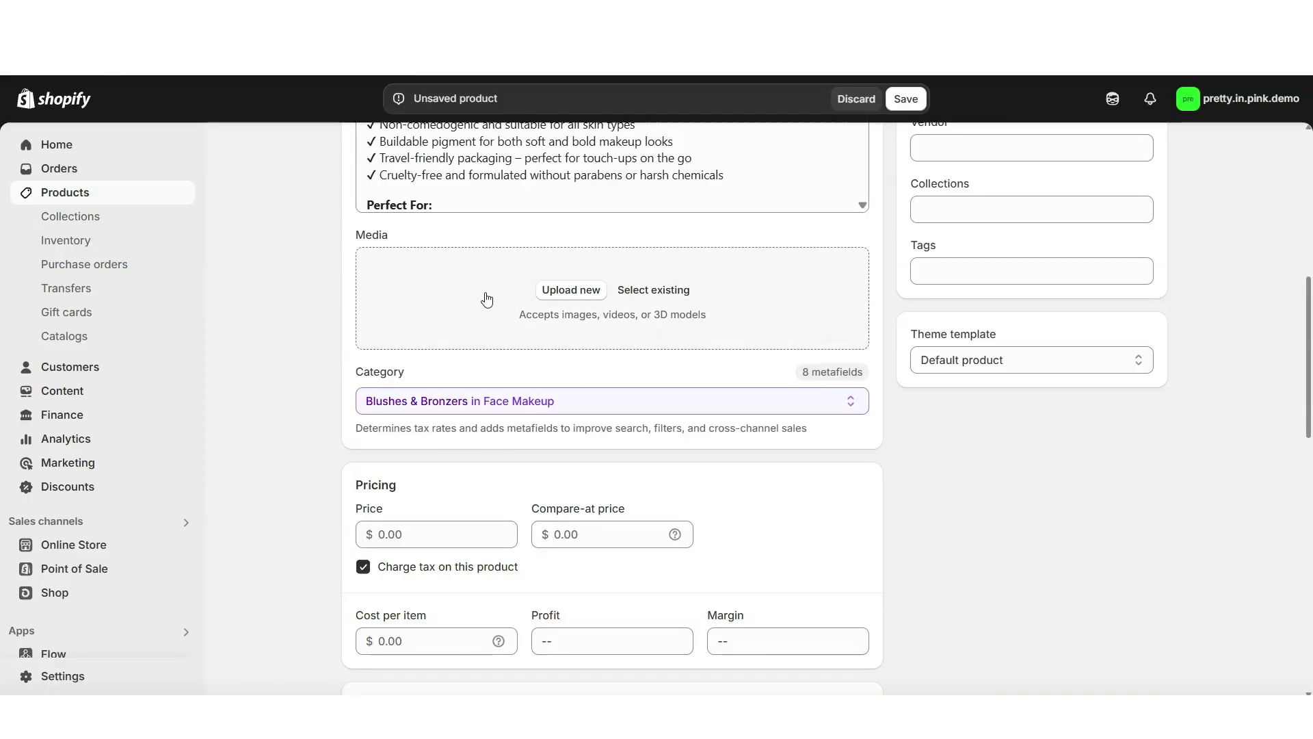
click(572, 290)
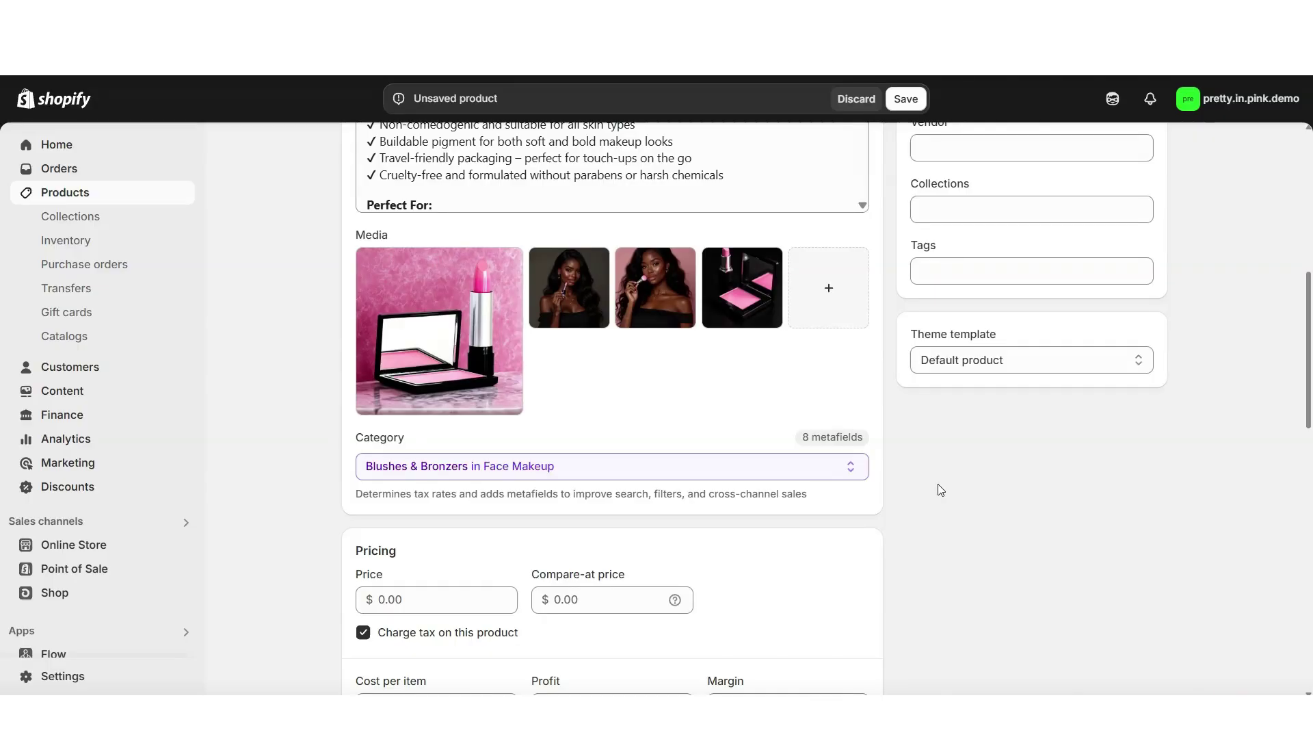
scroll(938, 490, up, 1)
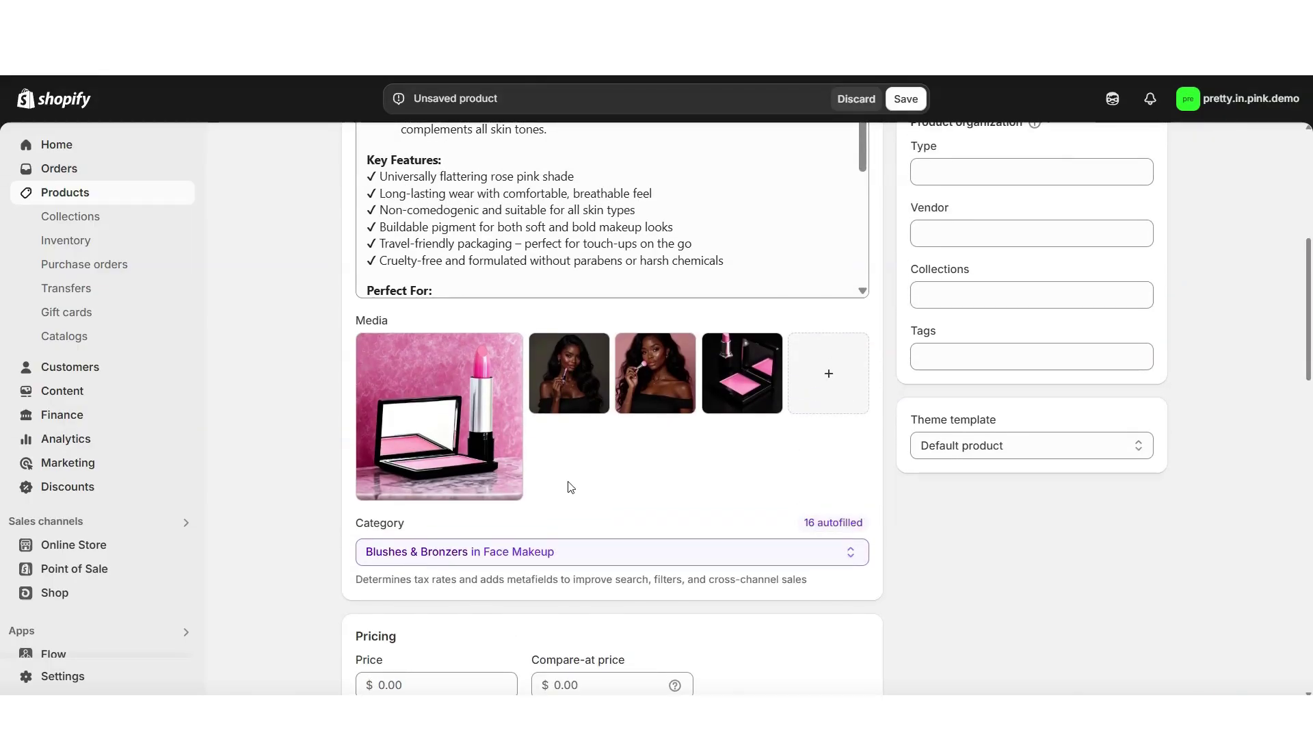
scroll(879, 483, up, 1)
scroll(878, 485, down, 2)
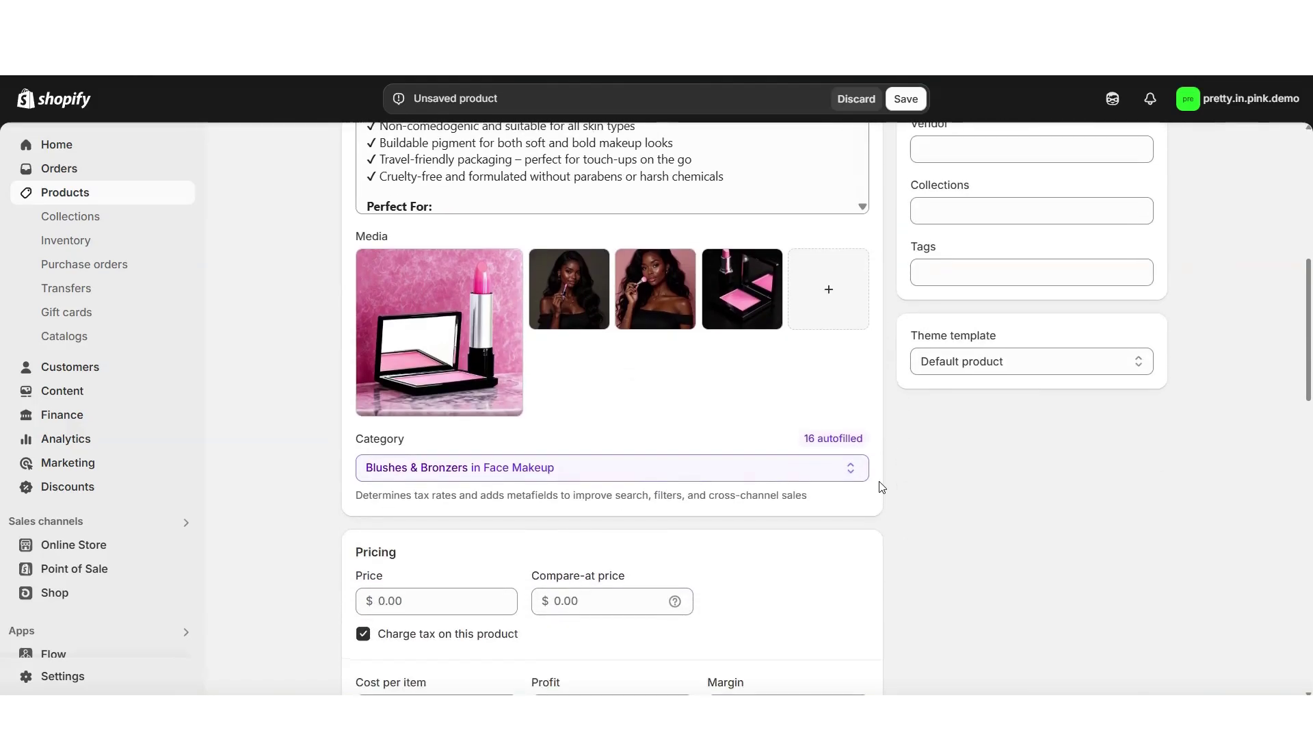
scroll(875, 487, up, 1)
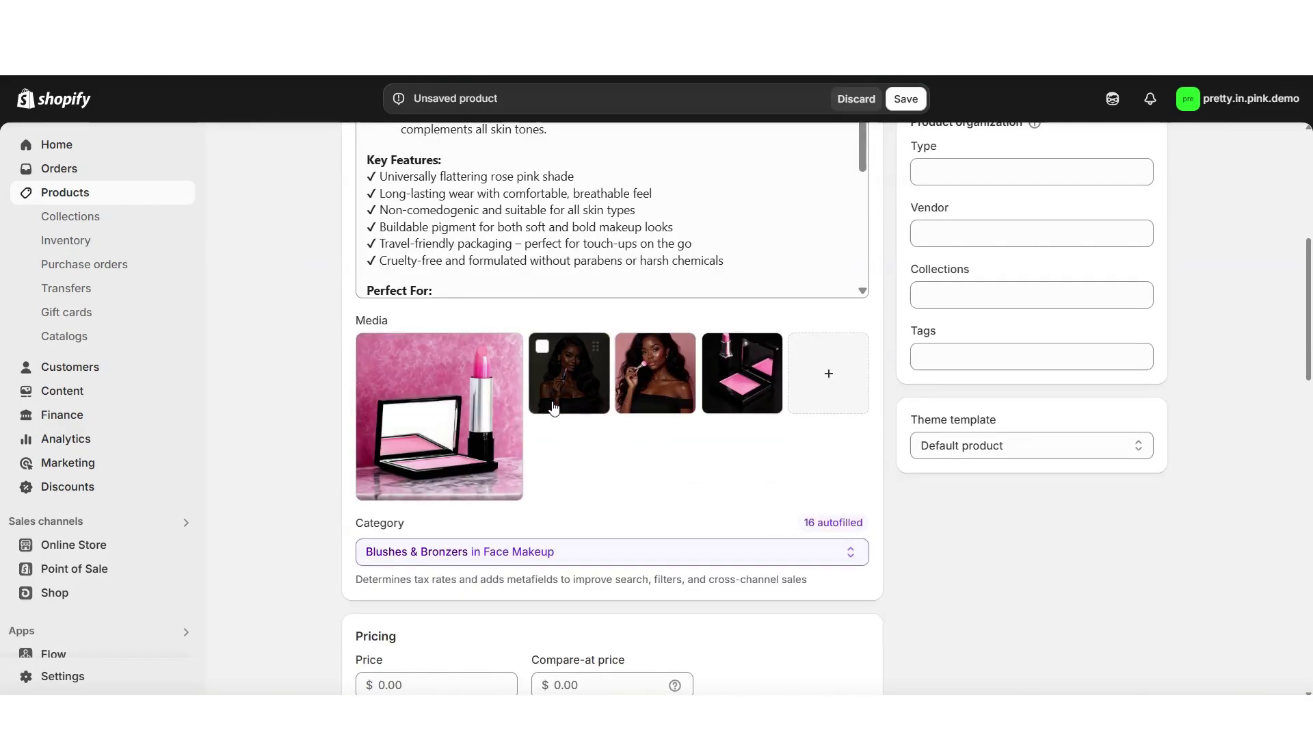
mouse_move(732, 391)
drag(731, 391, 547, 397)
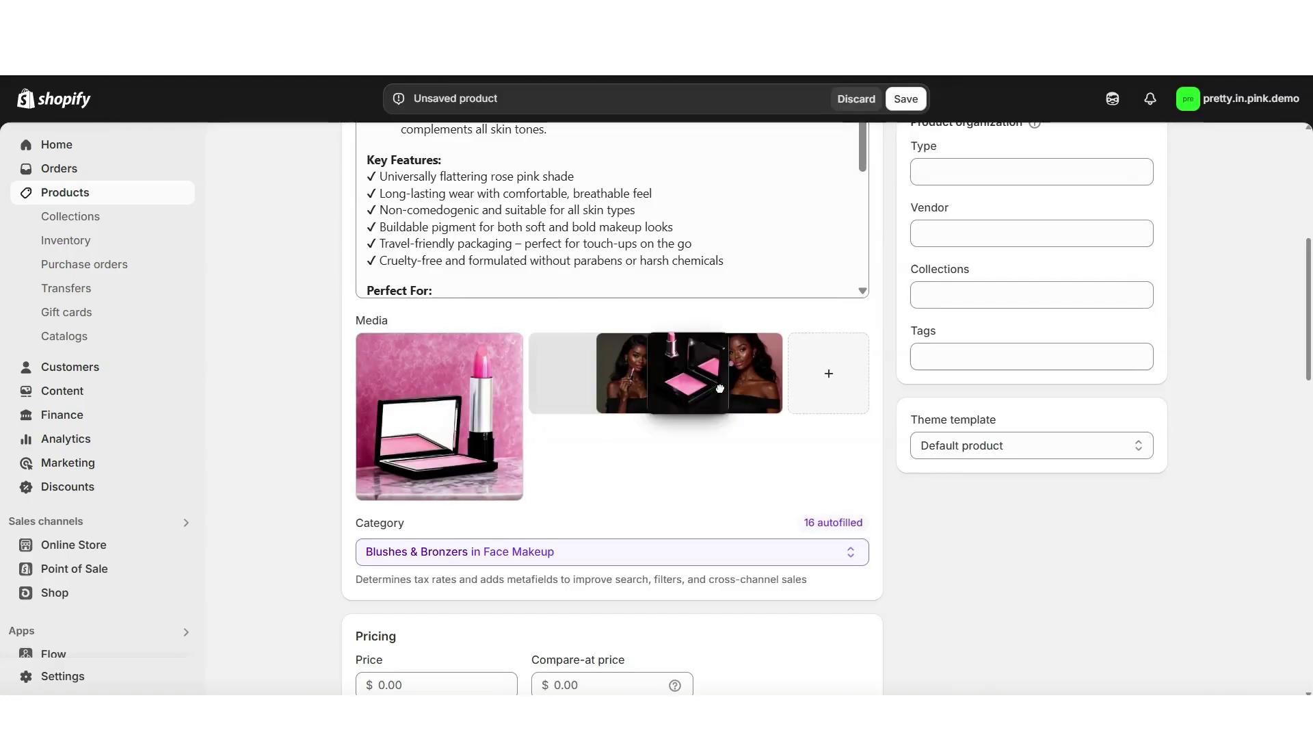
scroll(507, 383, down, 1)
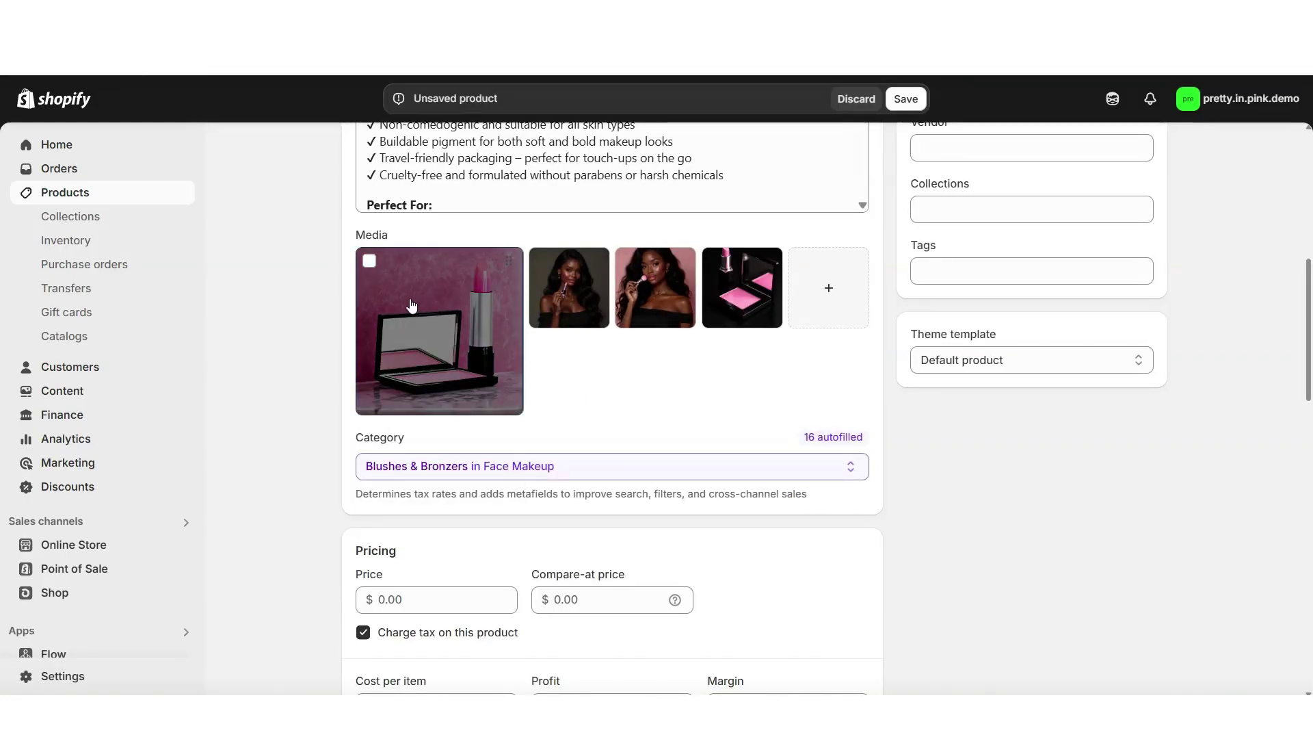
Open the main lipstick and palette photo's Color background, try cyan, then set it to white.
click(431, 311)
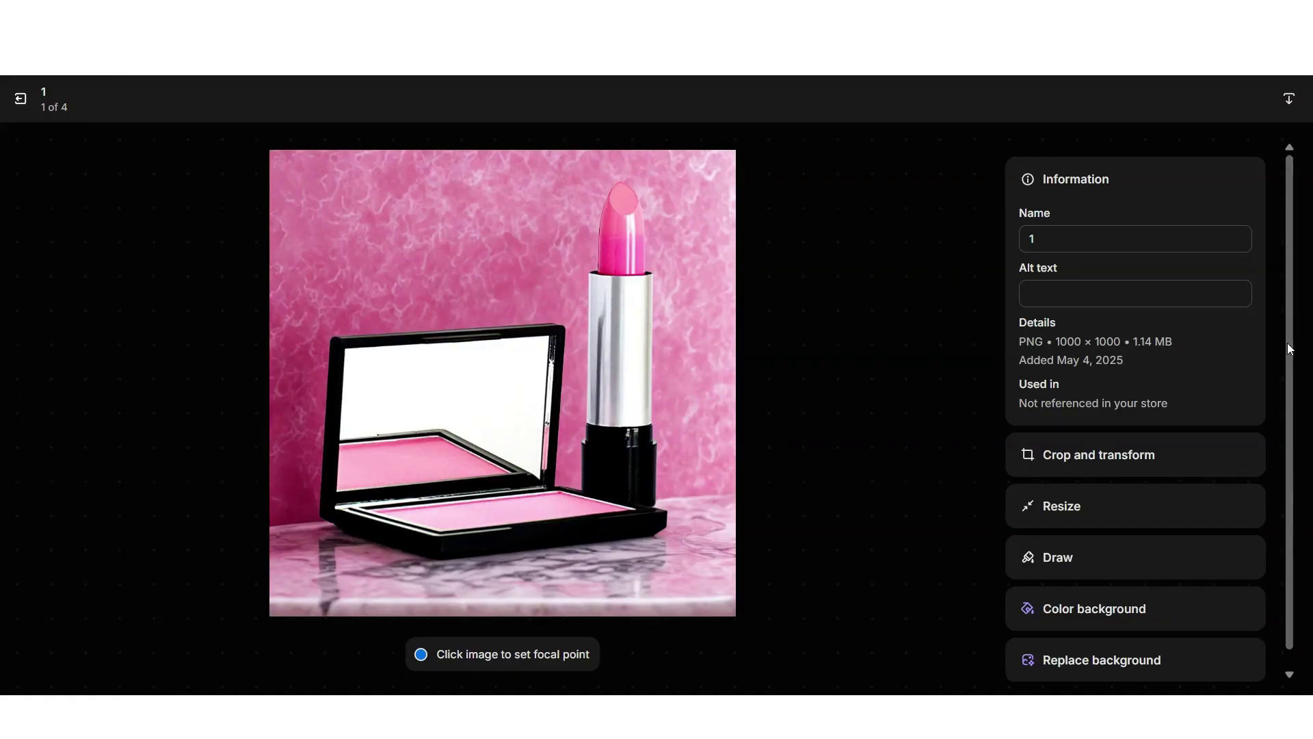
drag(1289, 352, 1290, 371)
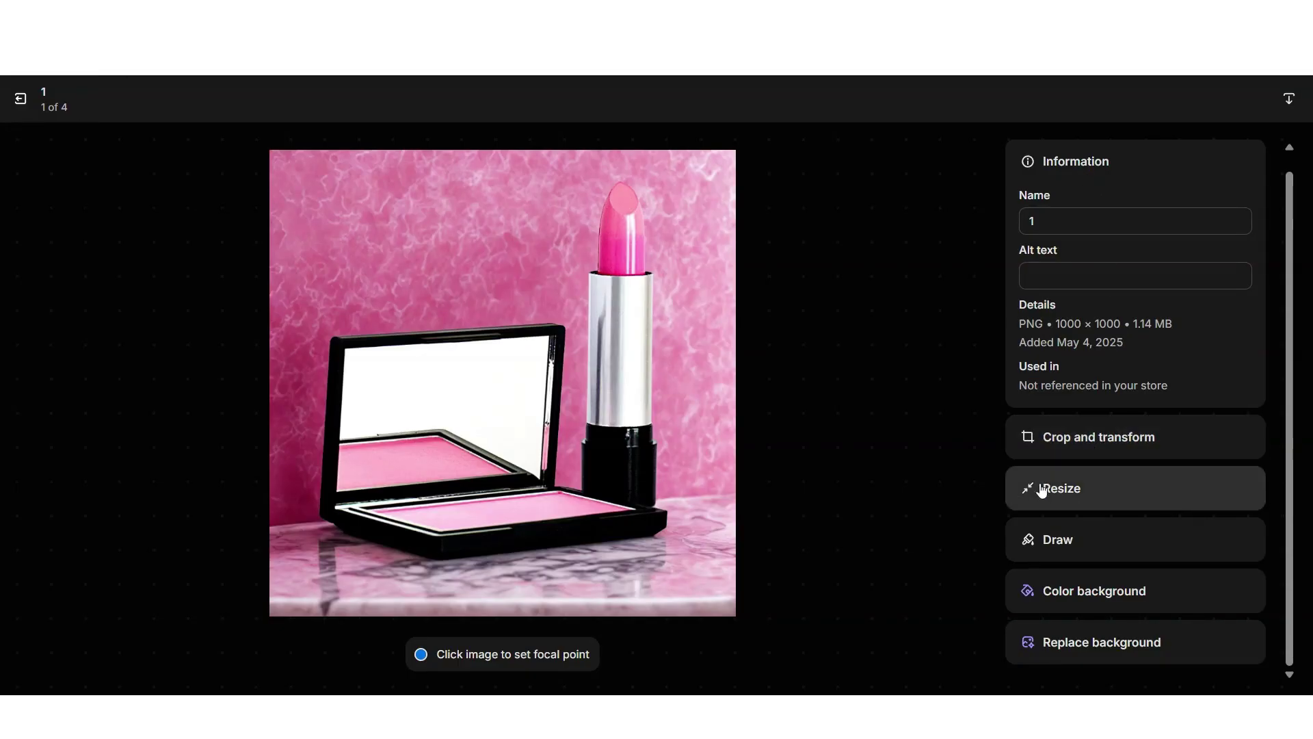
click(1064, 592)
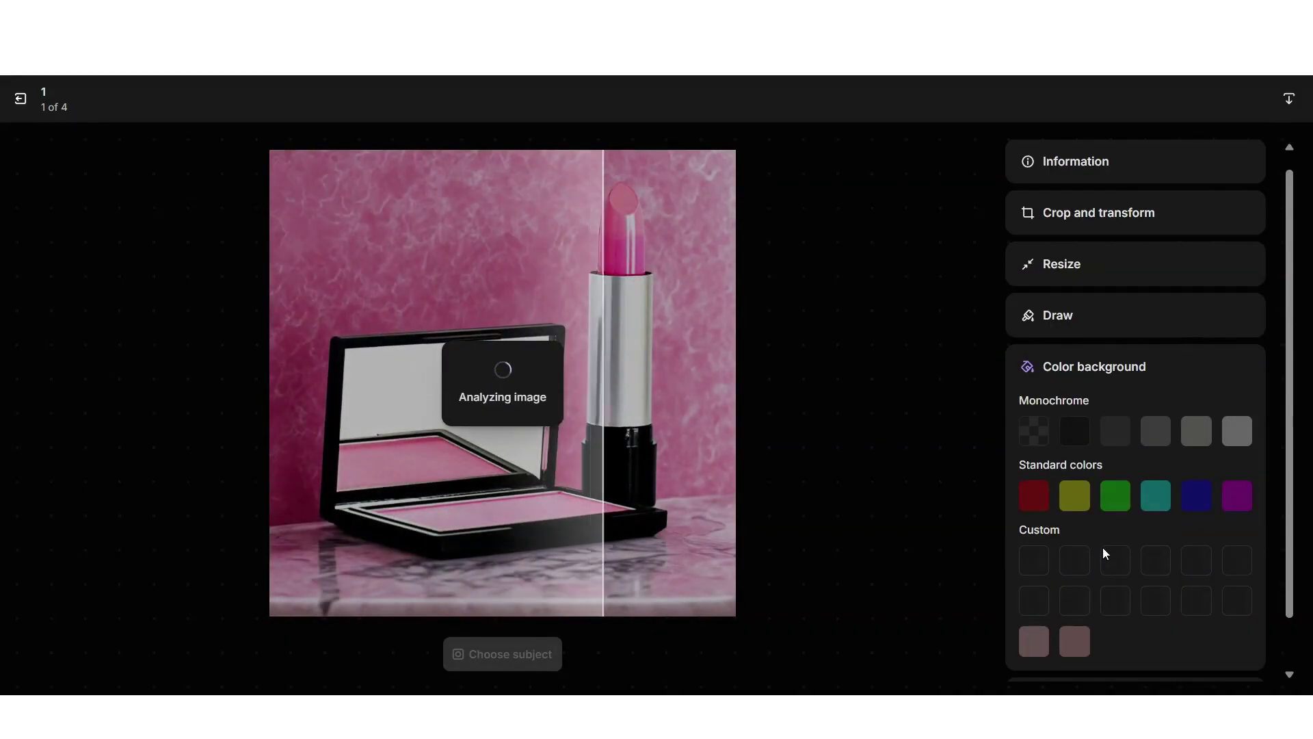
scroll(1103, 547, down, 1)
click(1127, 501)
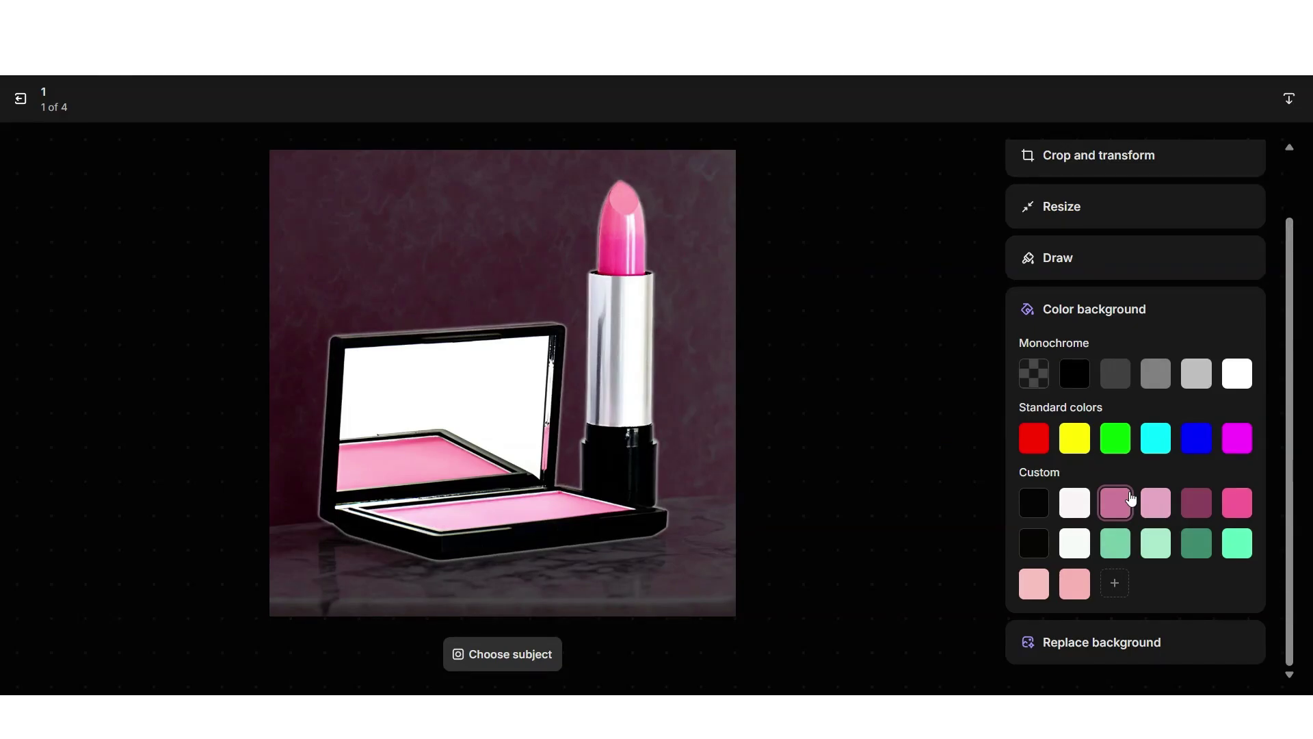
click(1233, 382)
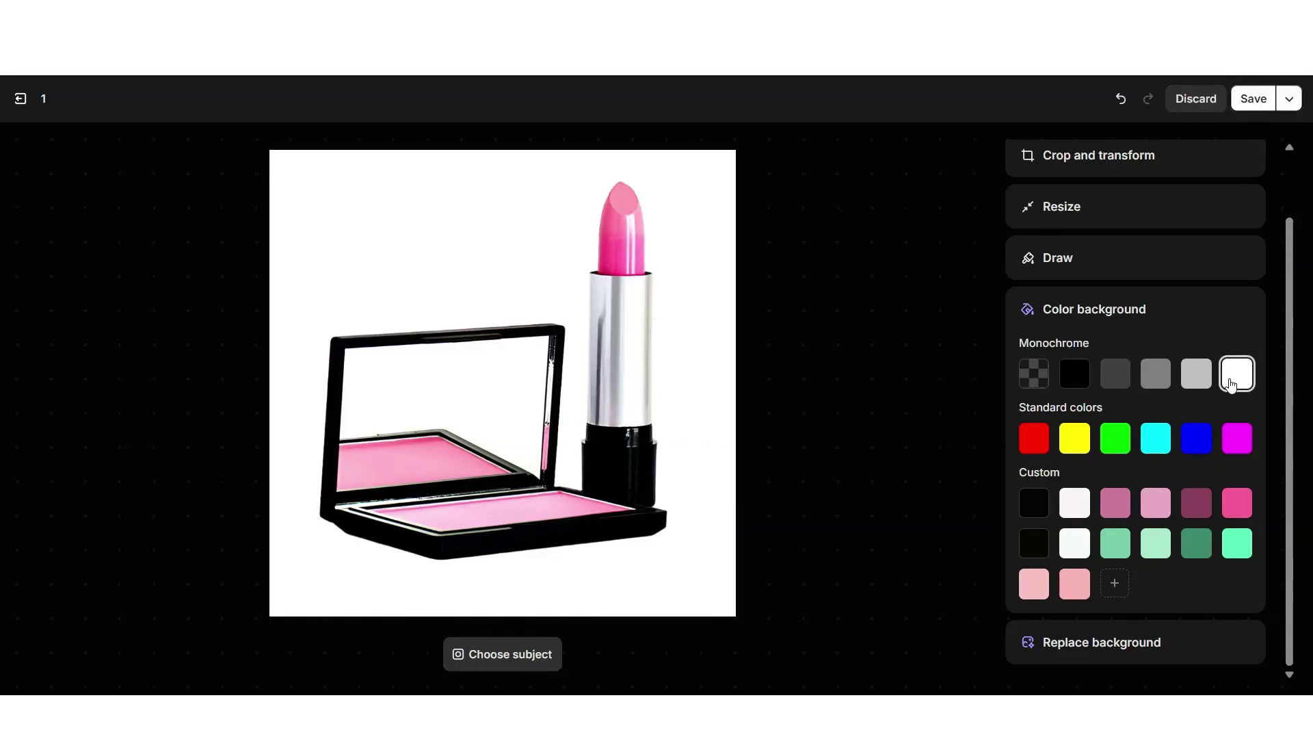
click(1154, 446)
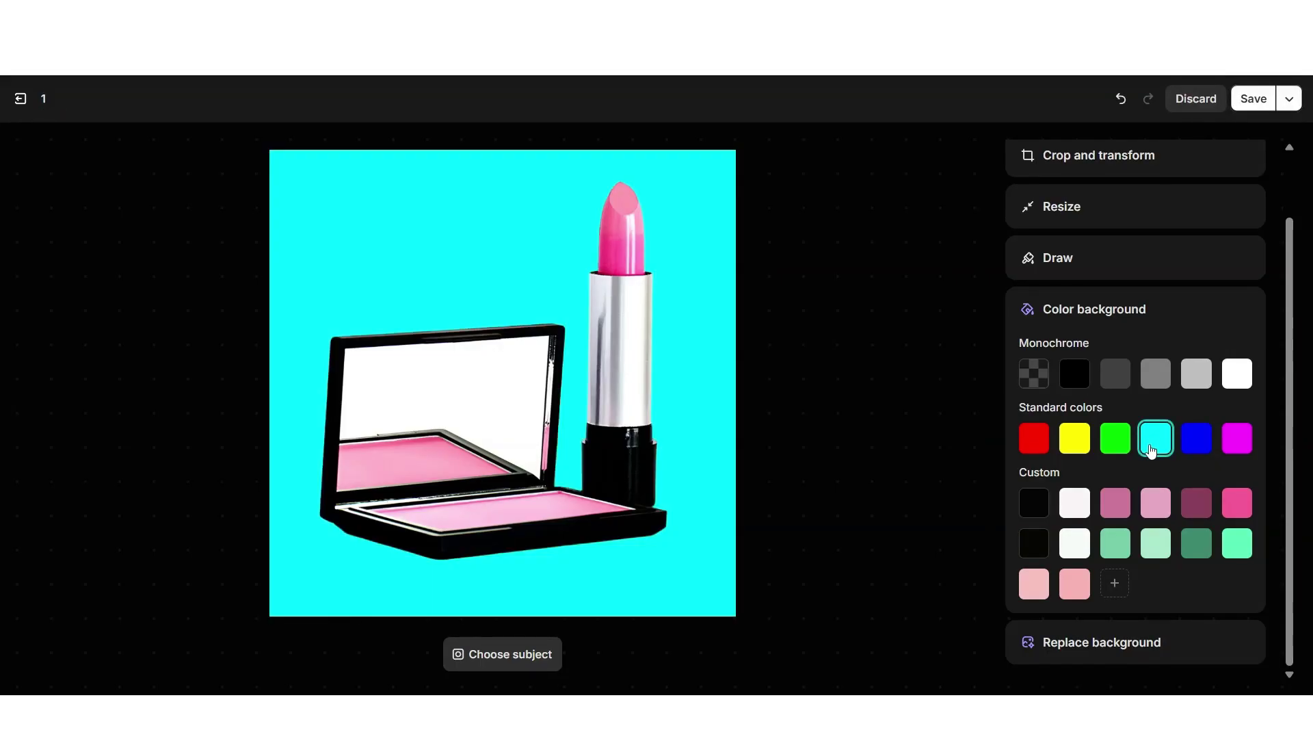
click(1247, 380)
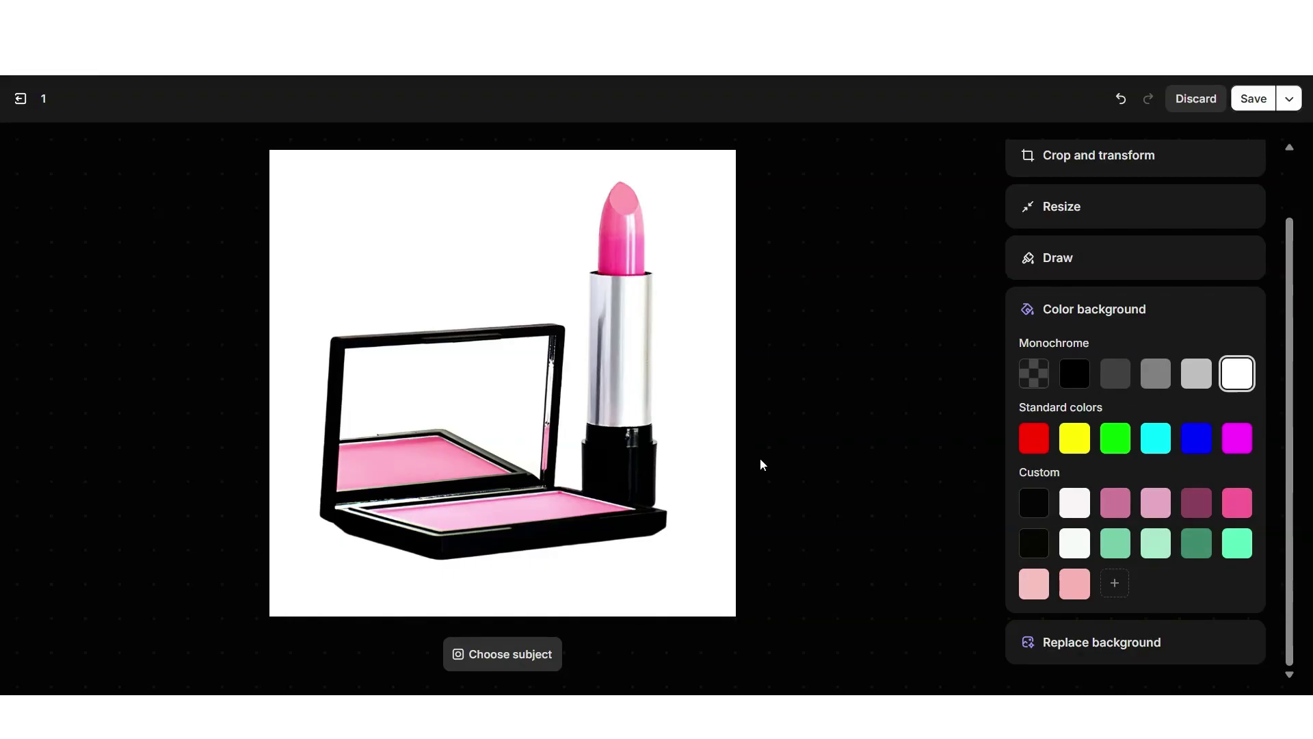
Generate AI backgrounds from a subject description and a white marble counter background prompt.
click(1046, 643)
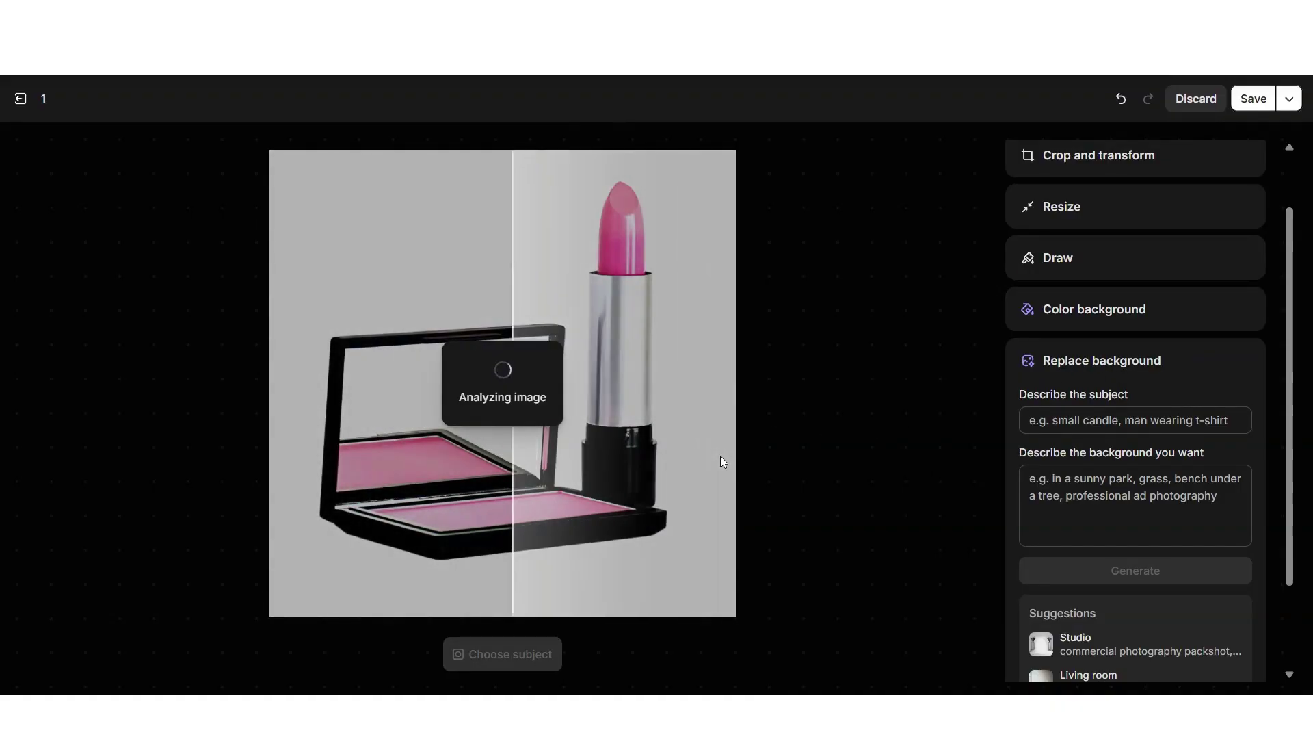
click(1065, 469)
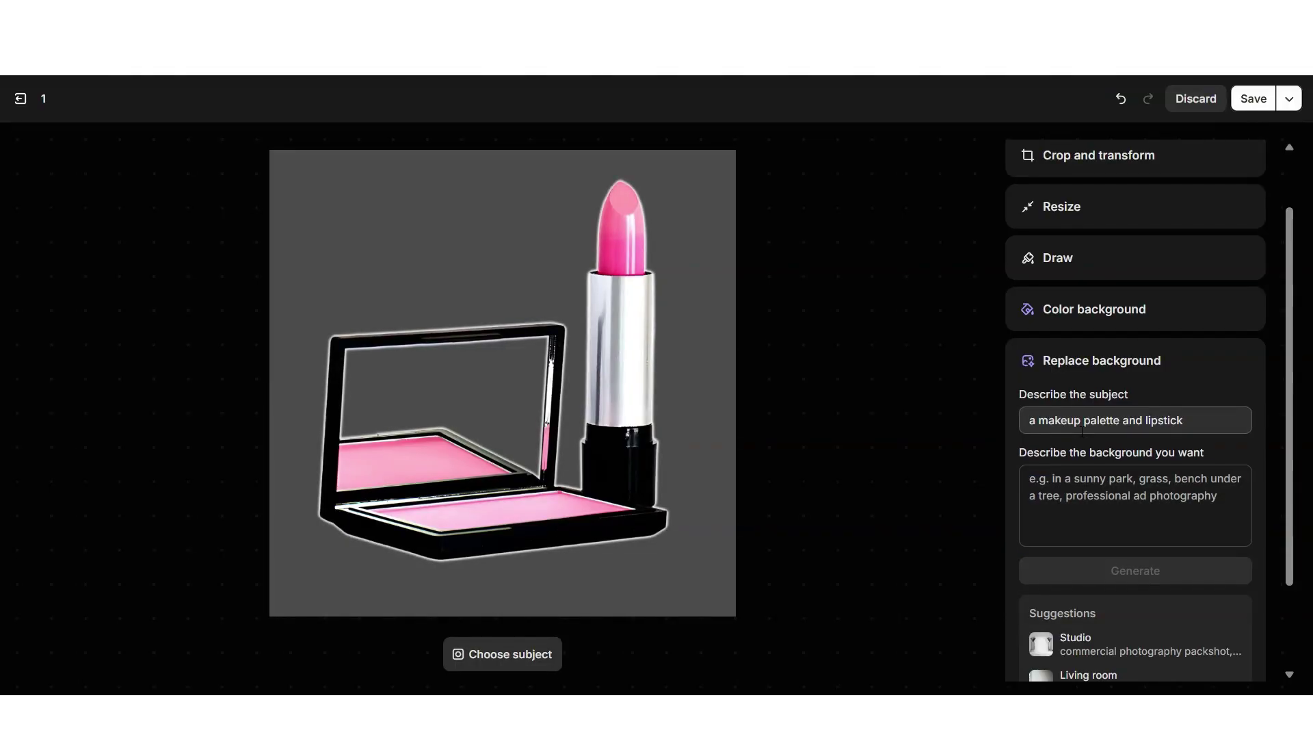
click(1107, 420)
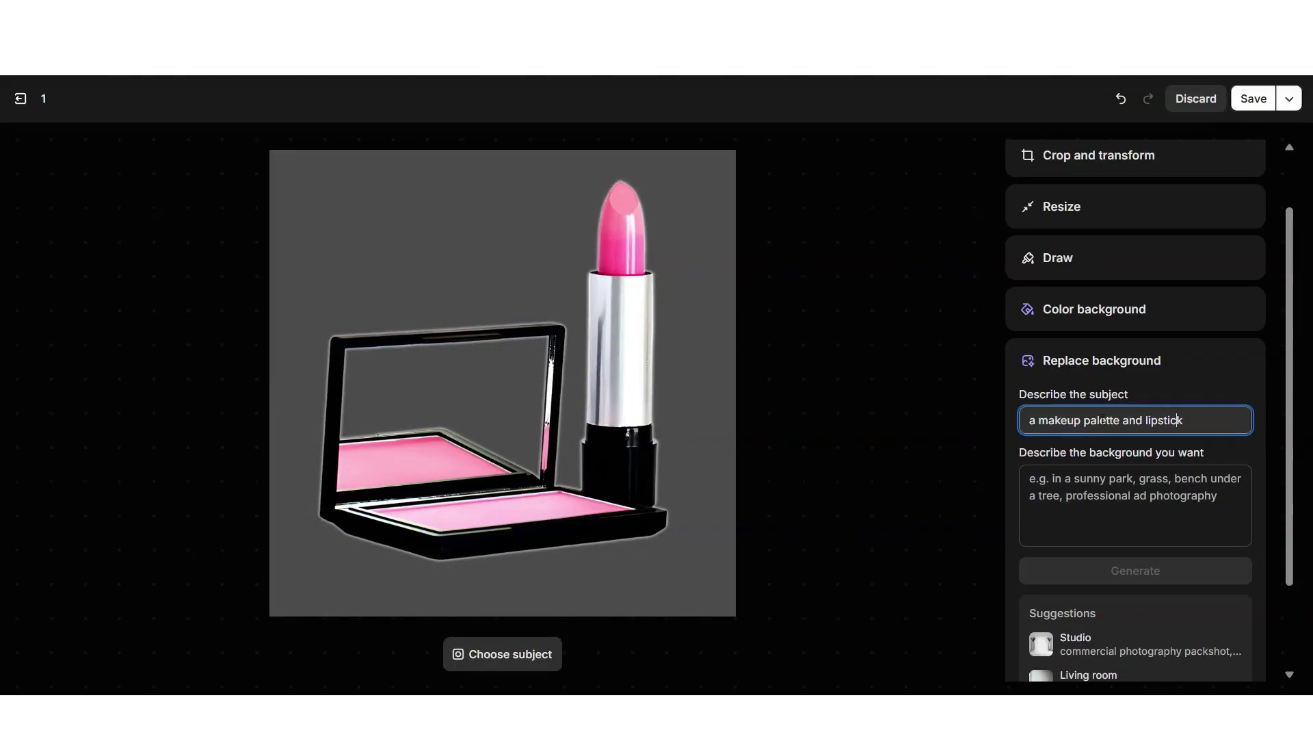
click(1113, 482)
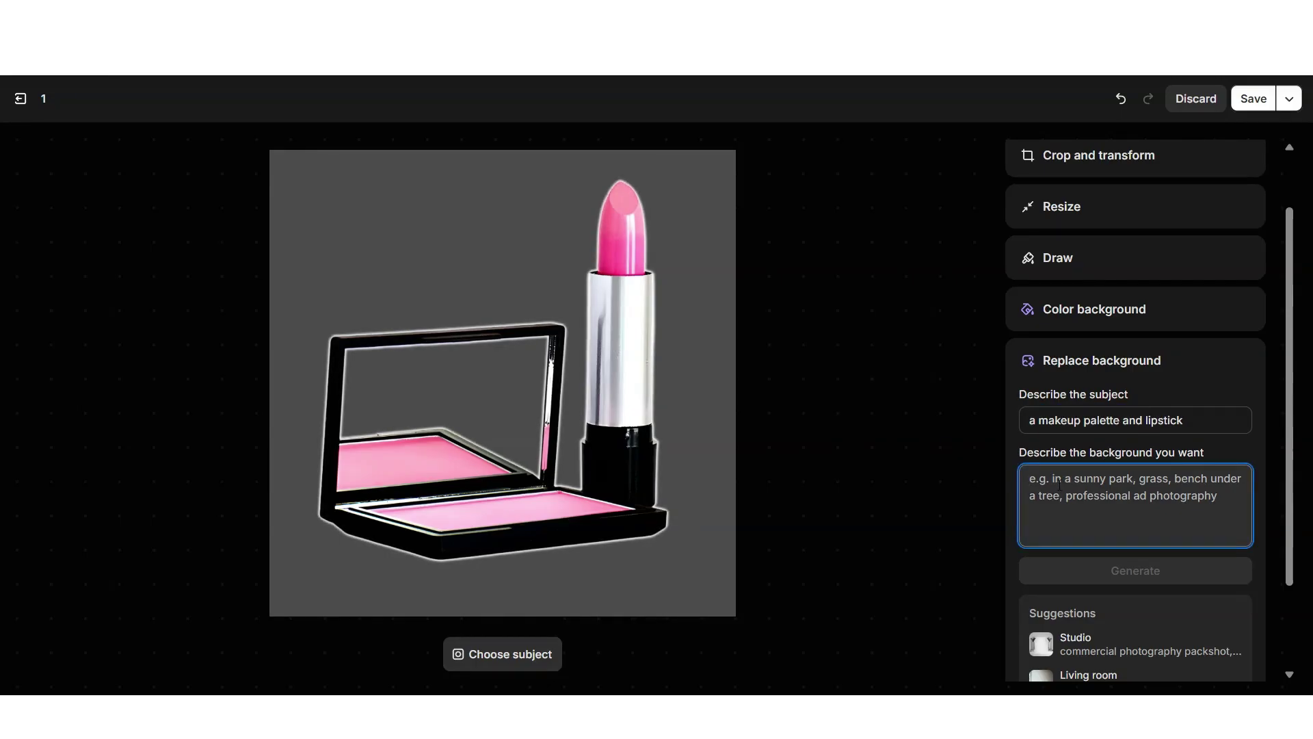
text(a white marble counter)
click(1117, 570)
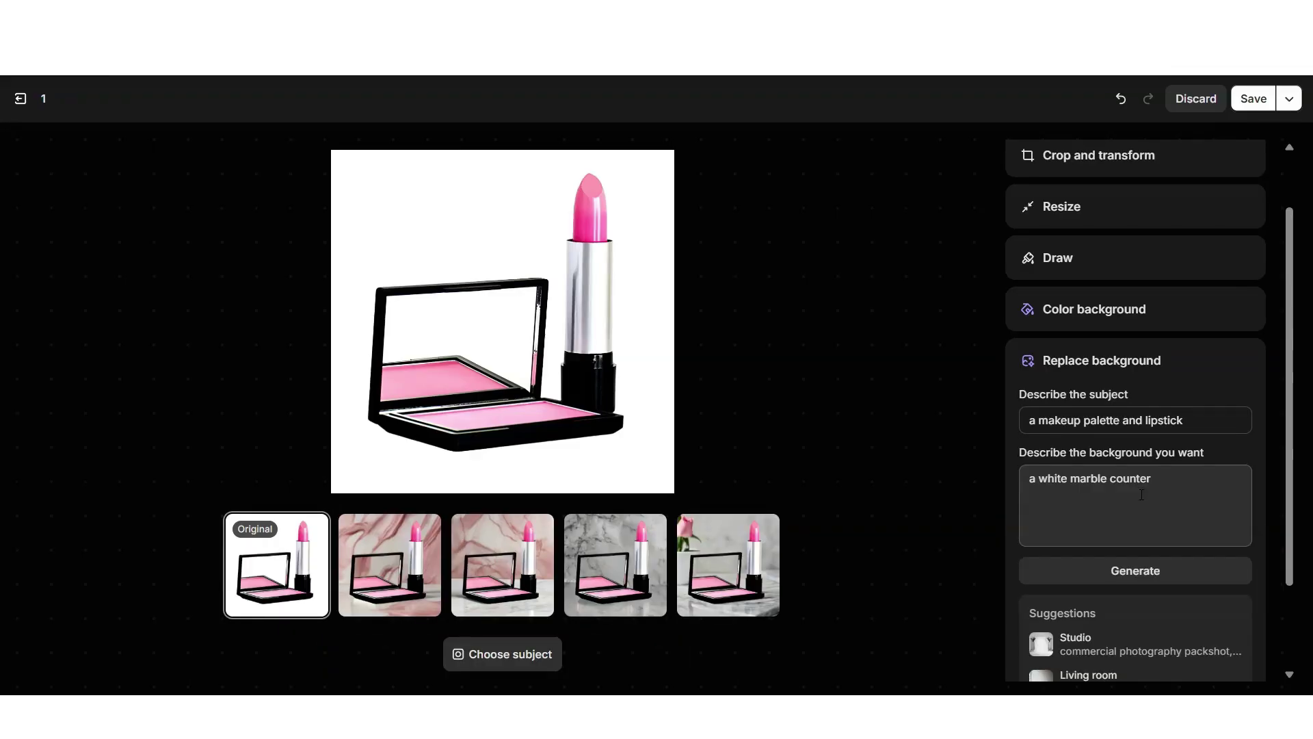
Preview the pink marble, pink wall and grey marble versions, then revert to Original and save.
click(394, 583)
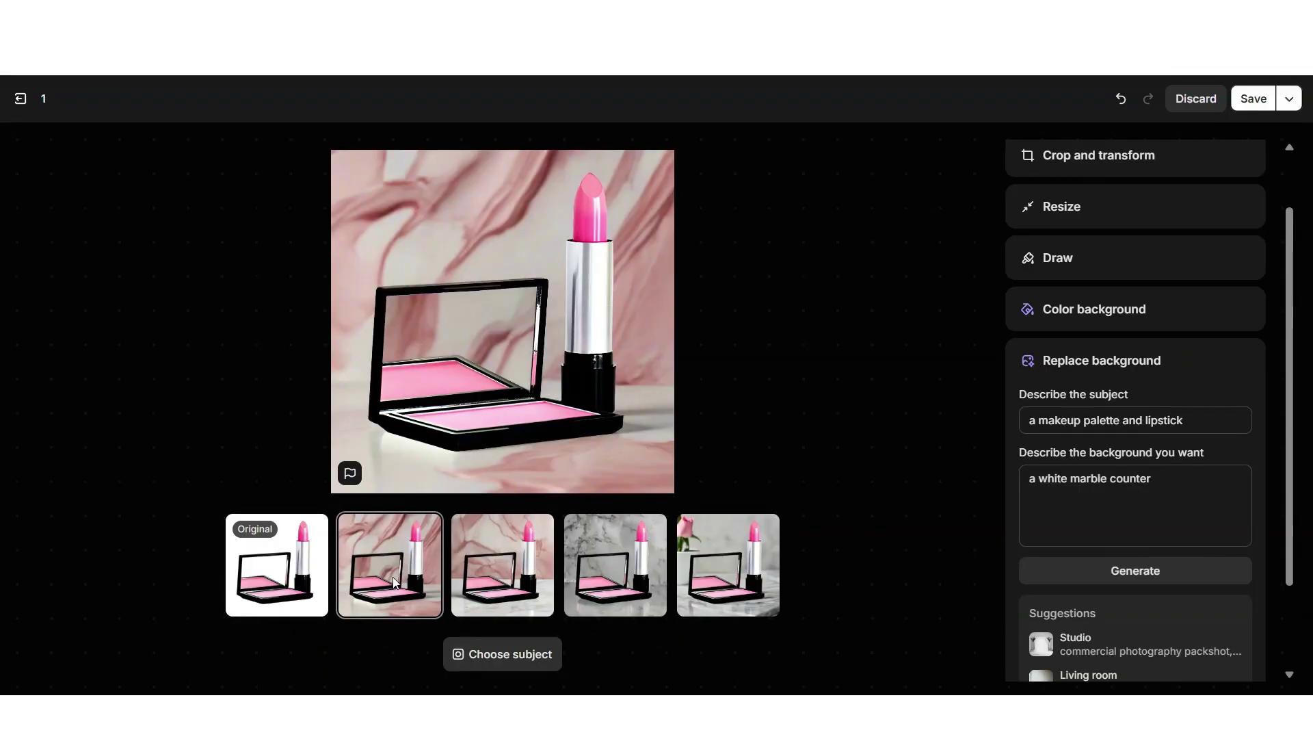
click(542, 587)
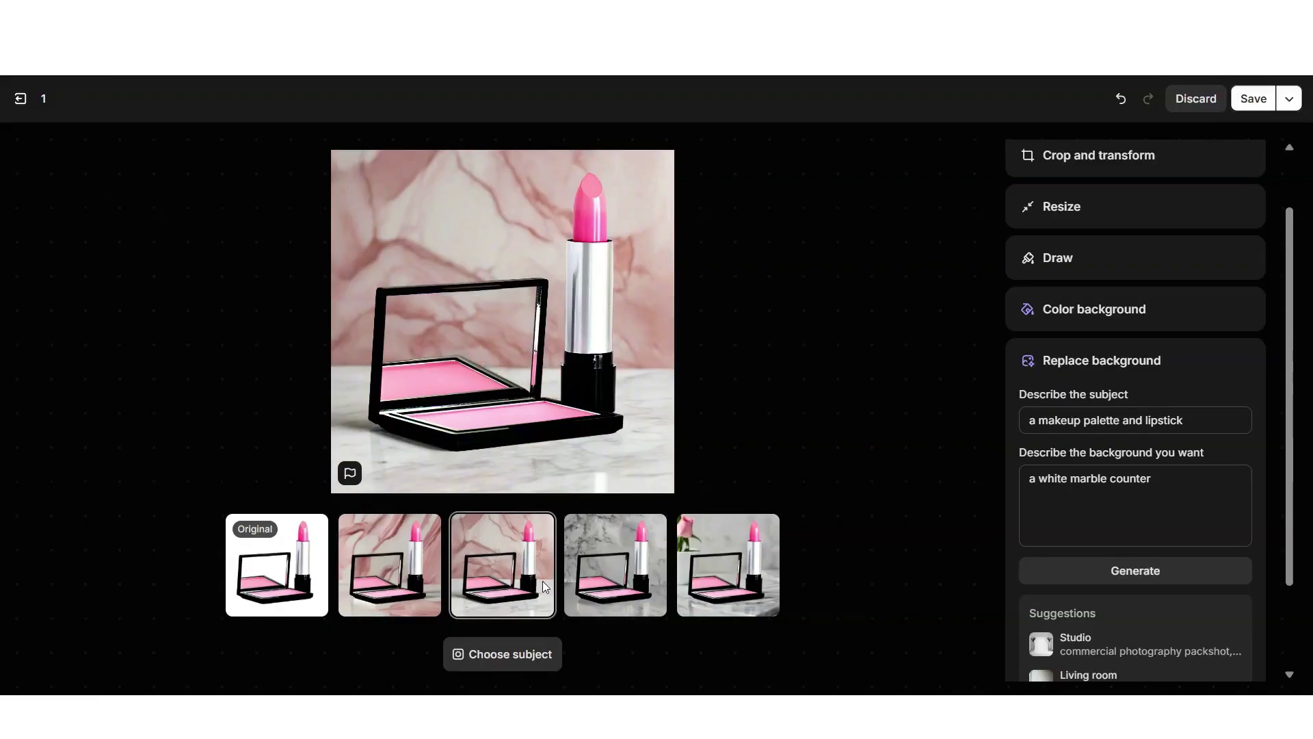
click(596, 585)
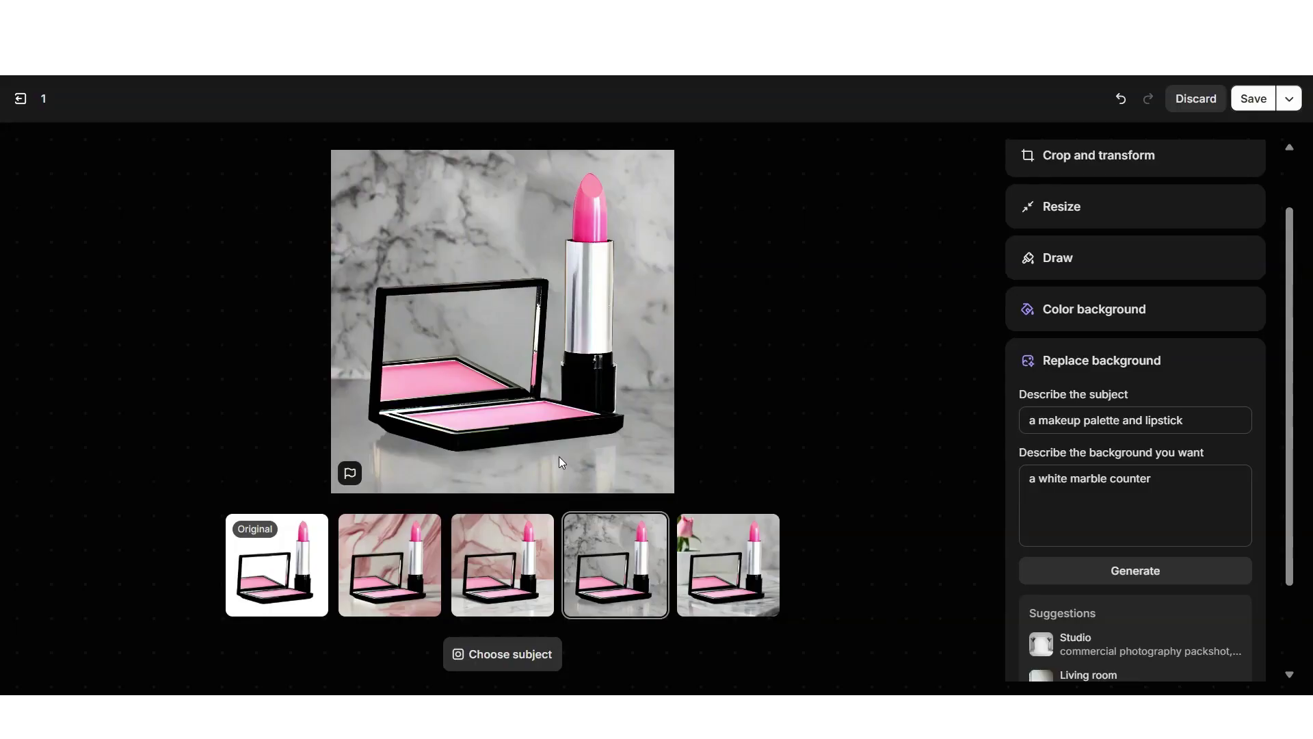
click(283, 565)
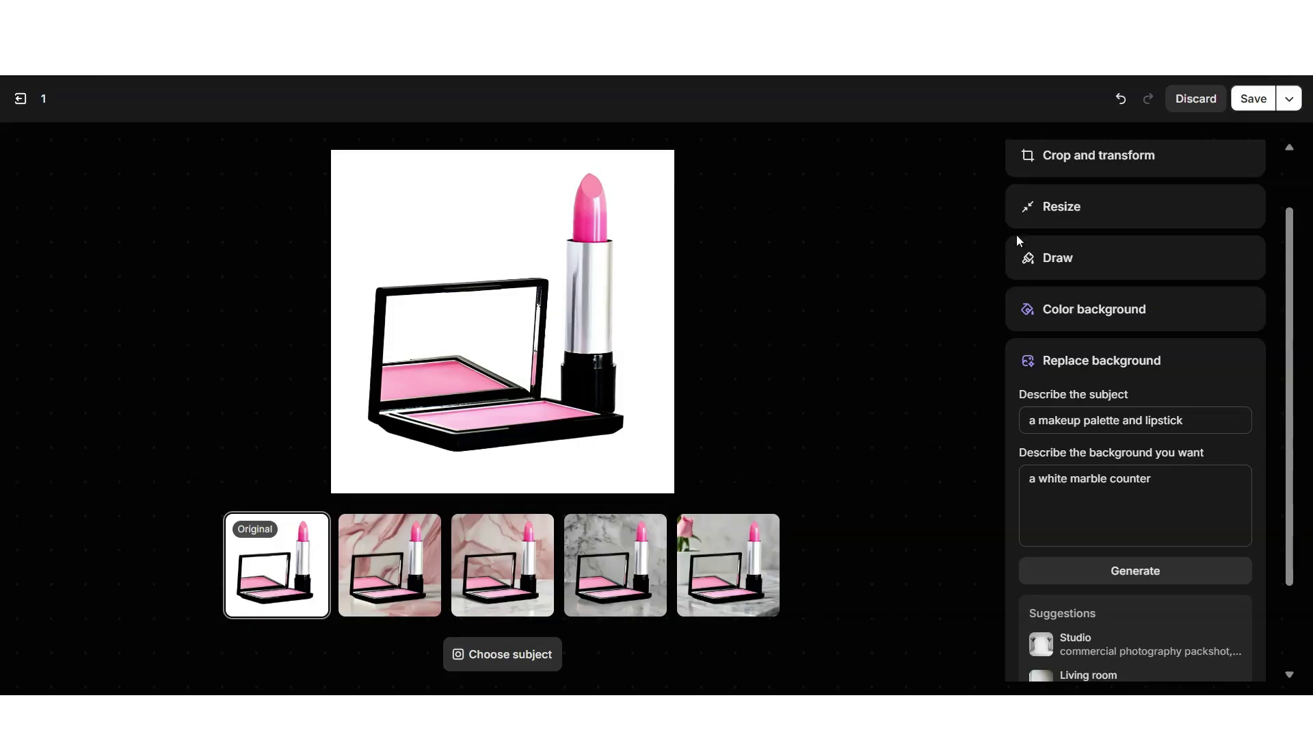
click(1247, 101)
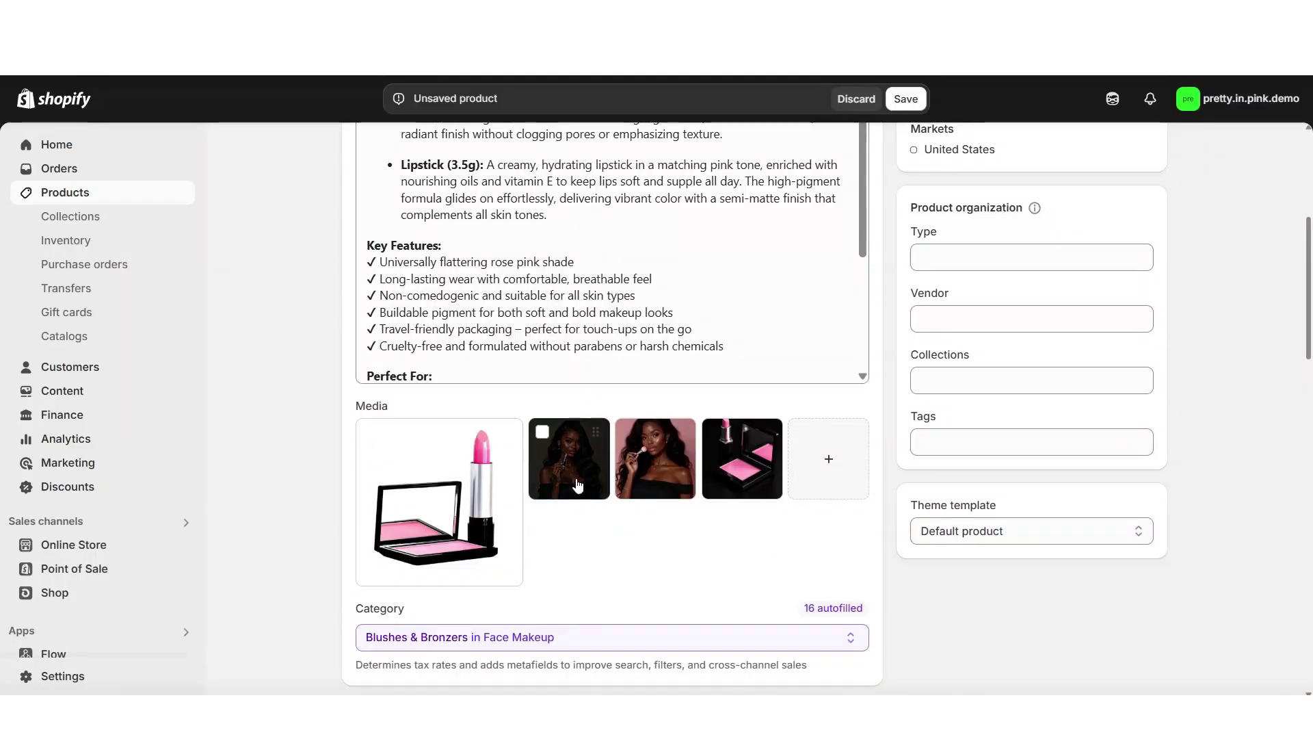
Enter price 19.99, quantity 1000, weight 1.9 lb, type Cosmetics, the vendor and six blush-and-lipstick tags.
click(577, 484)
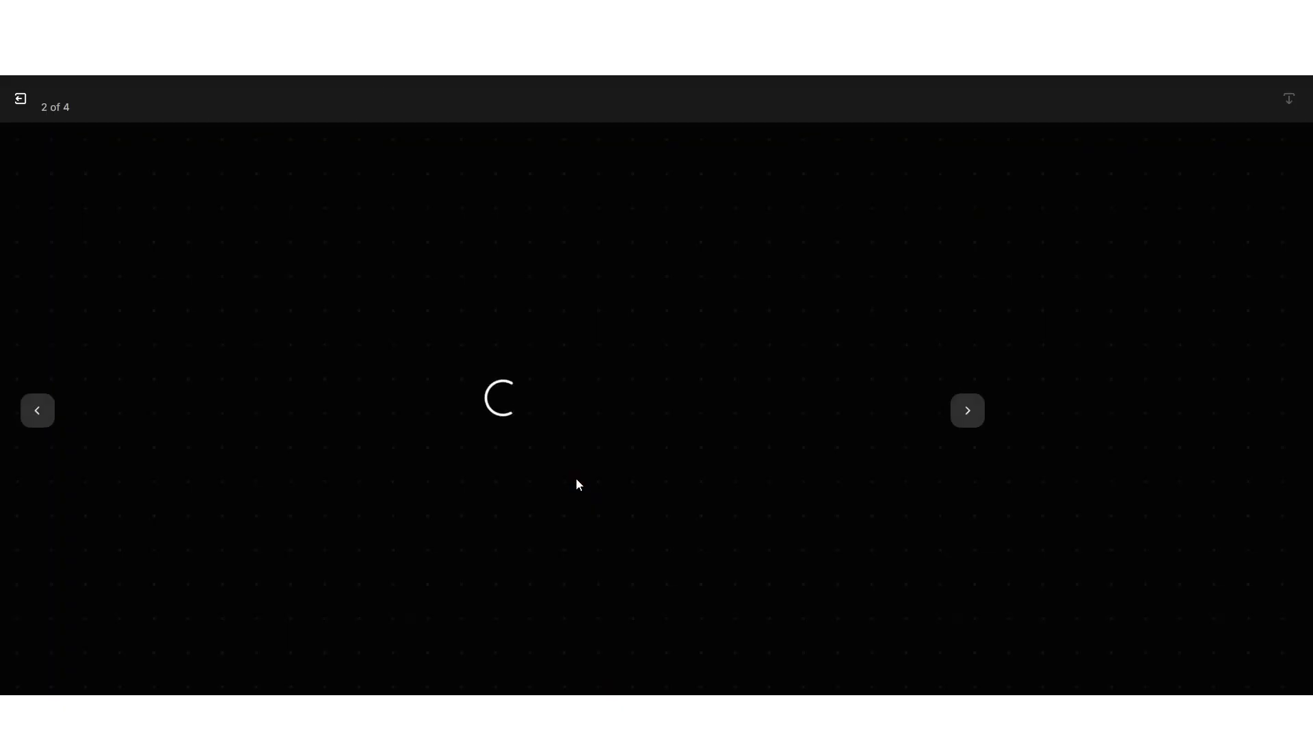
key(Escape)
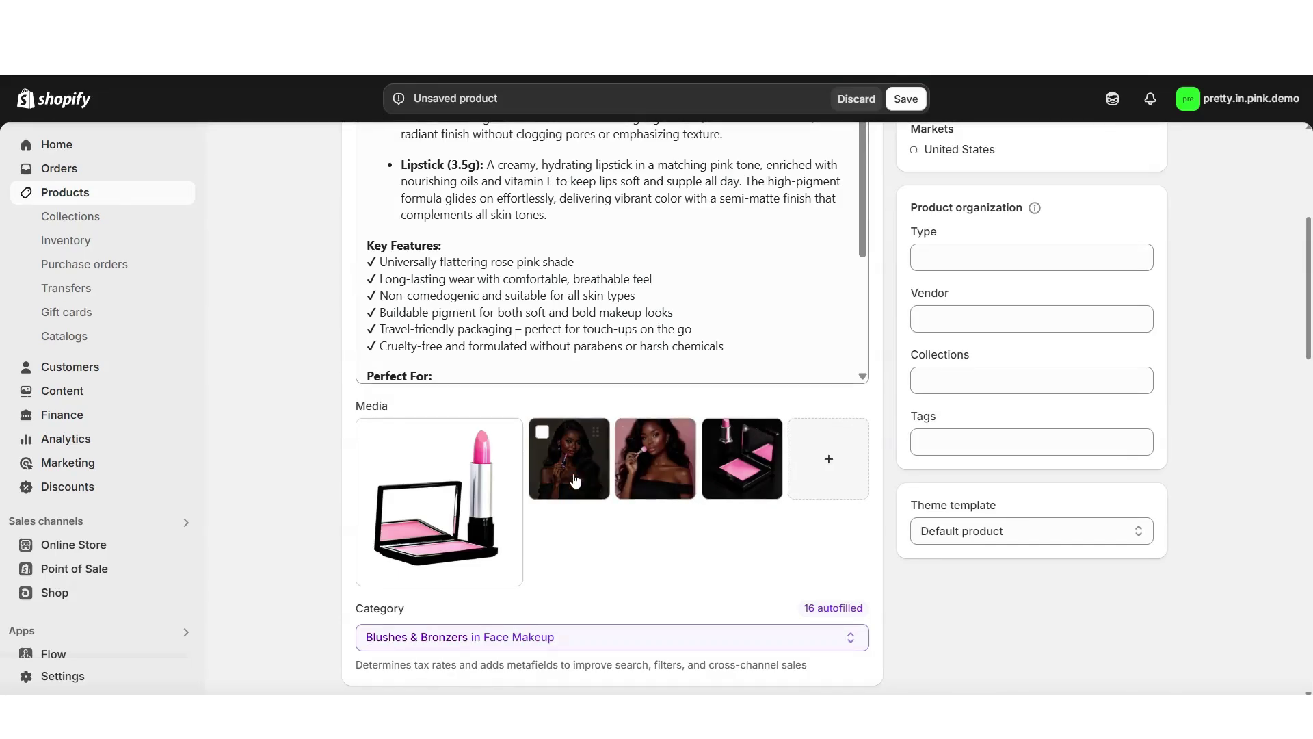
scroll(1301, 359, down, 5)
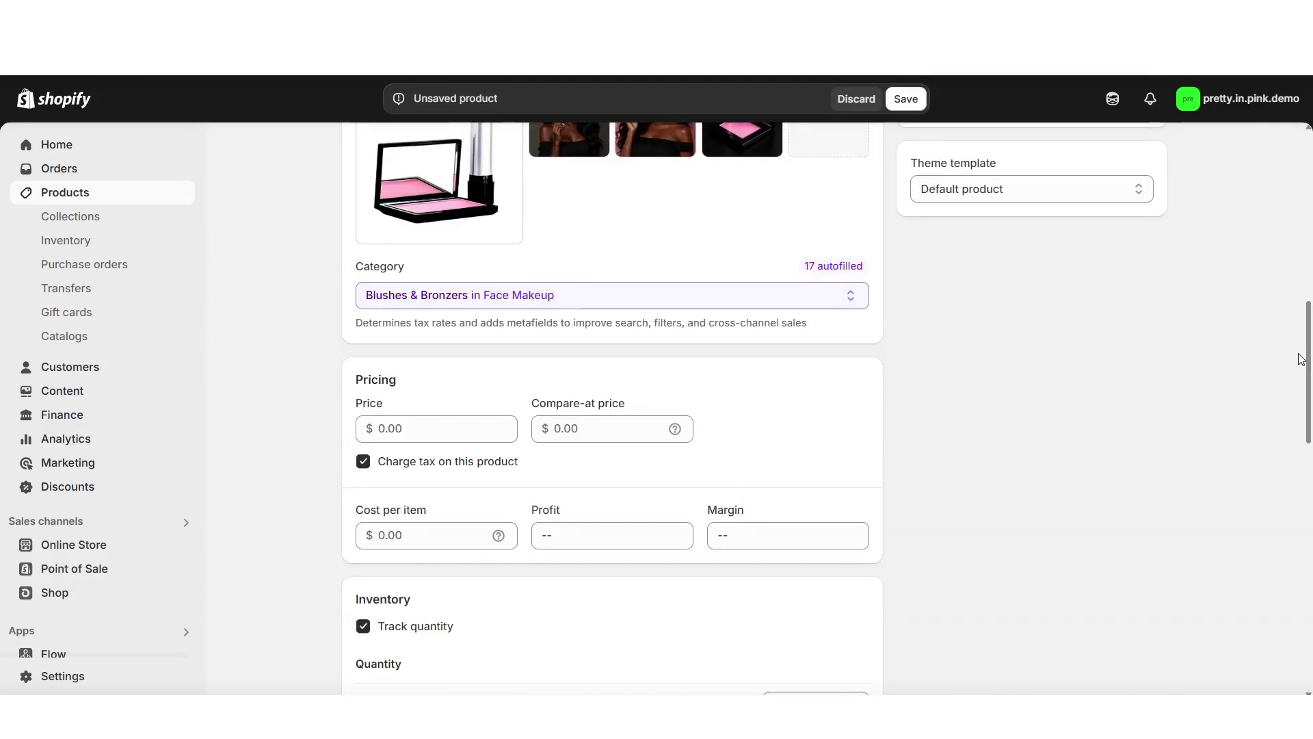
scroll(1296, 354, down, 1)
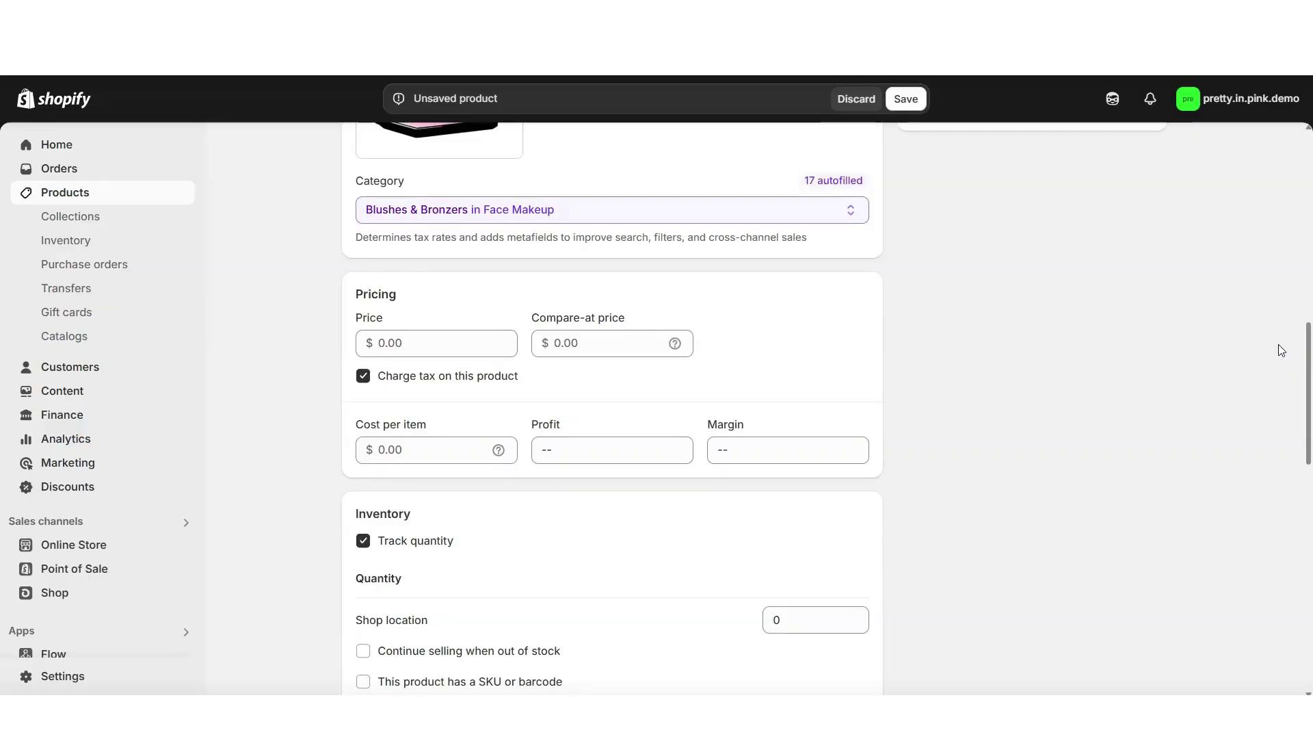
click(404, 343)
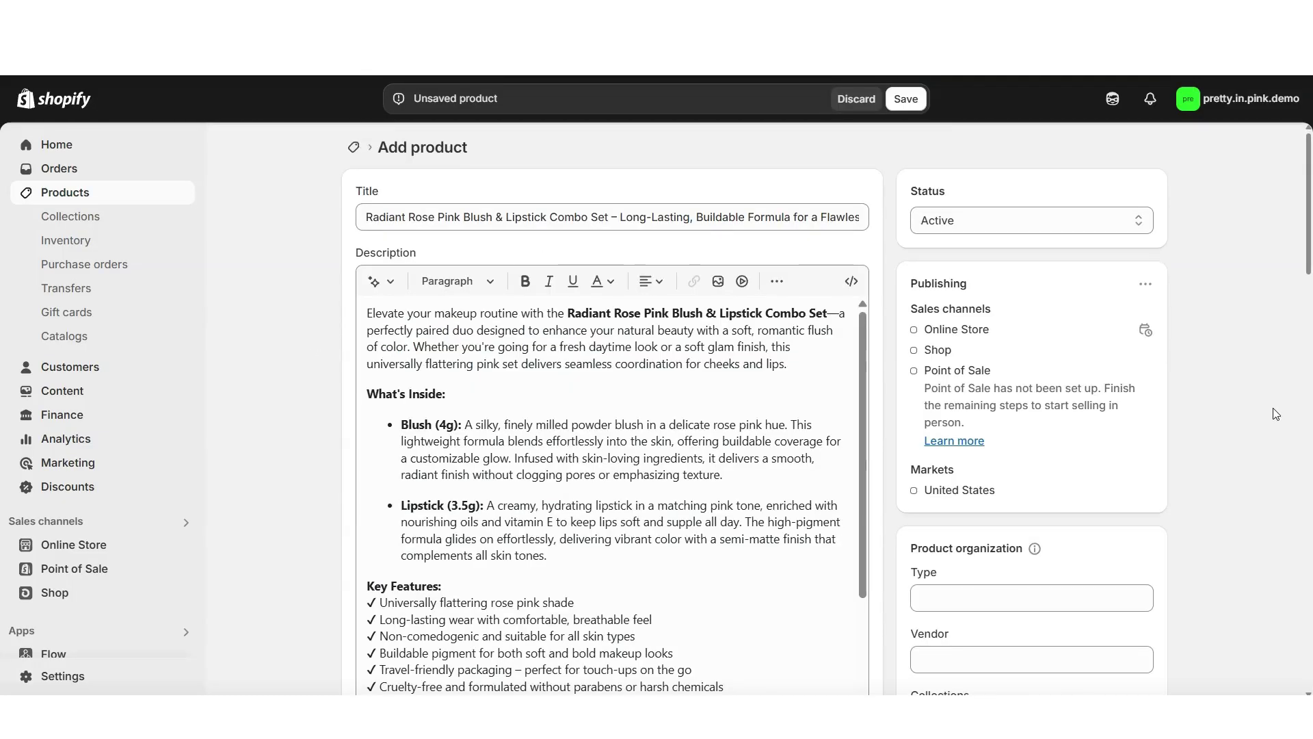
scroll(1276, 414, down, 5)
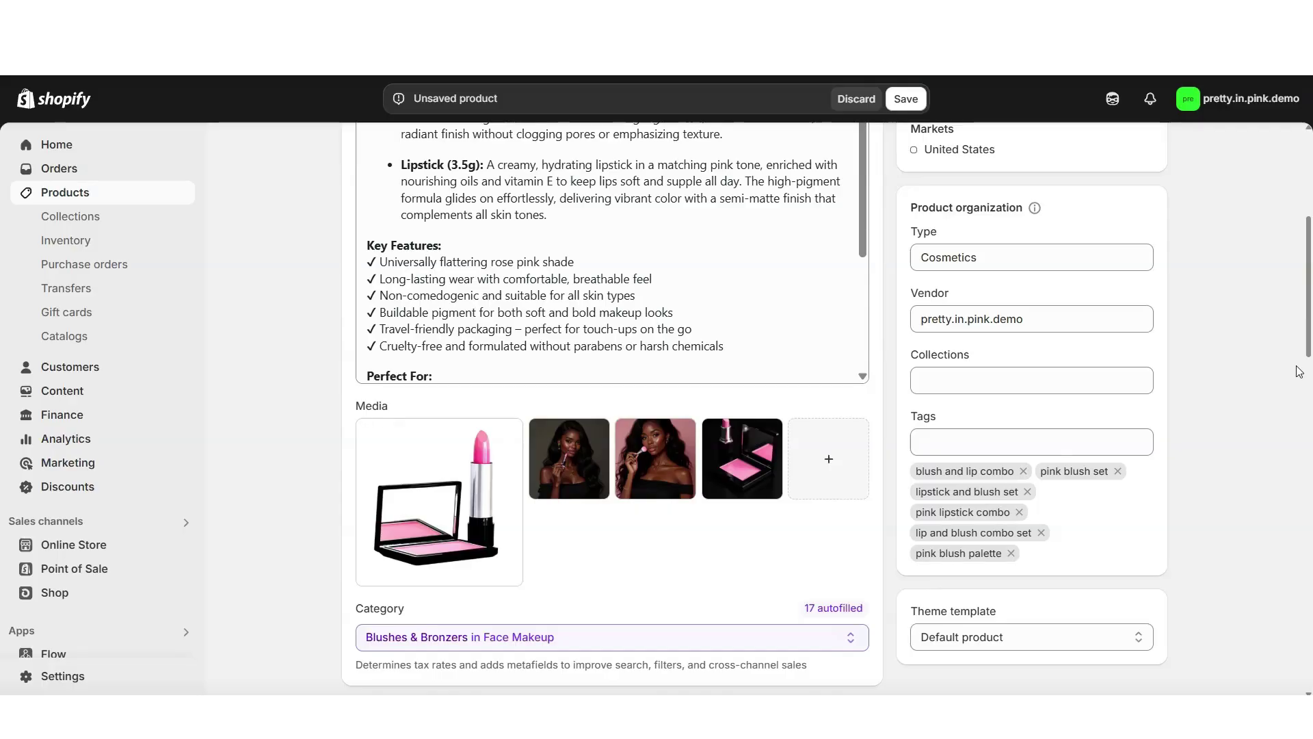
scroll(1298, 371, up, 5)
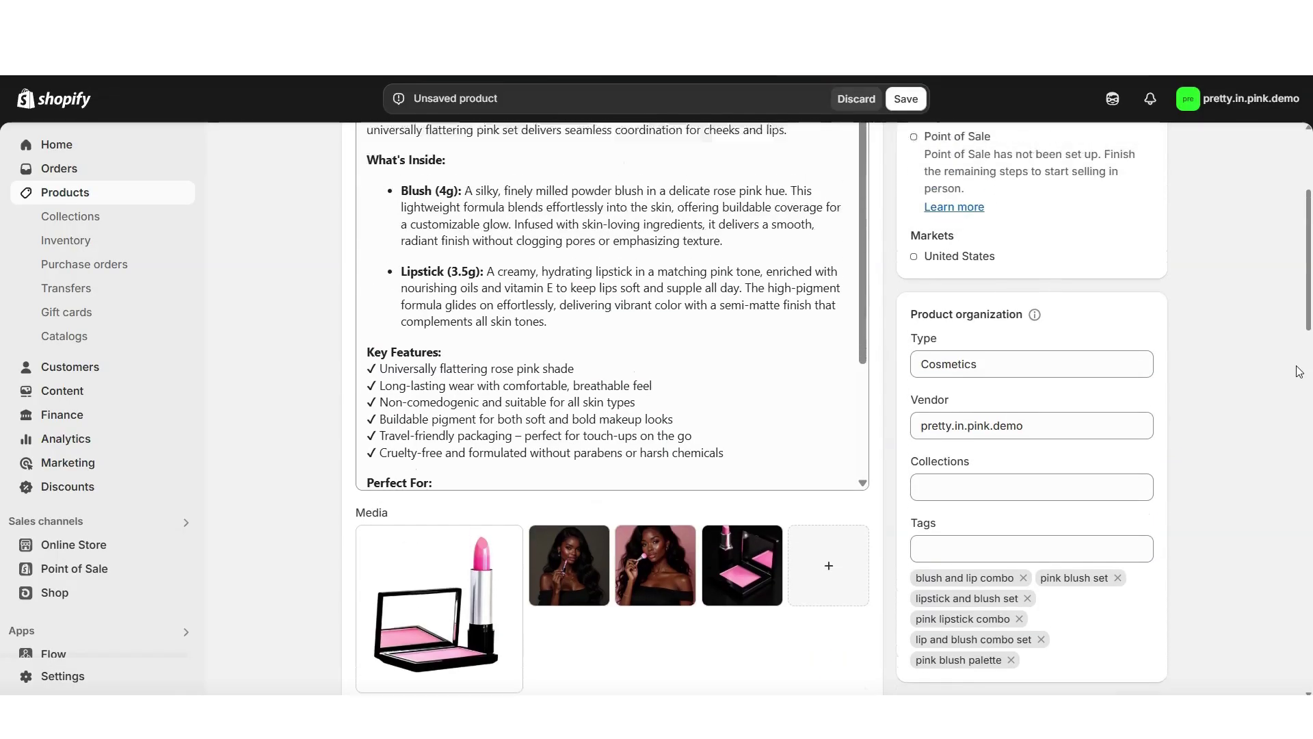
Save the combo set product and open the current theme in the theme editor.
click(916, 108)
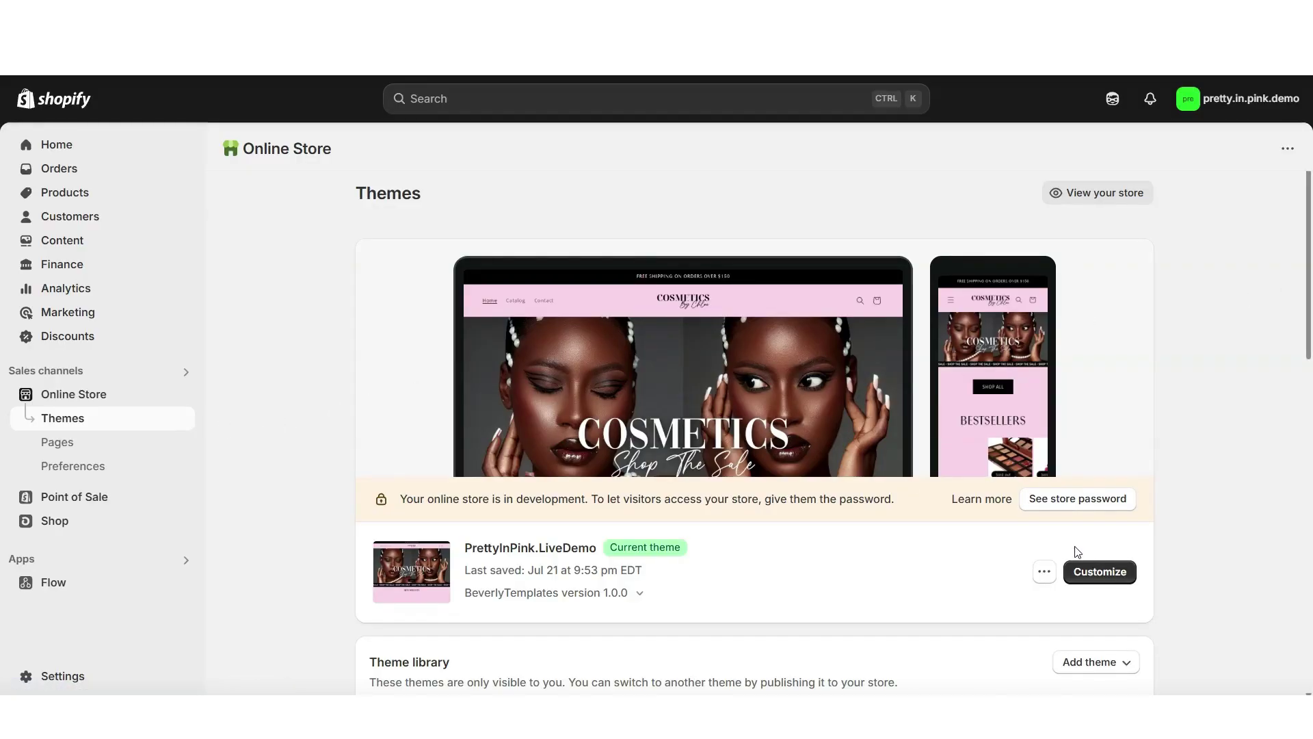
click(1083, 575)
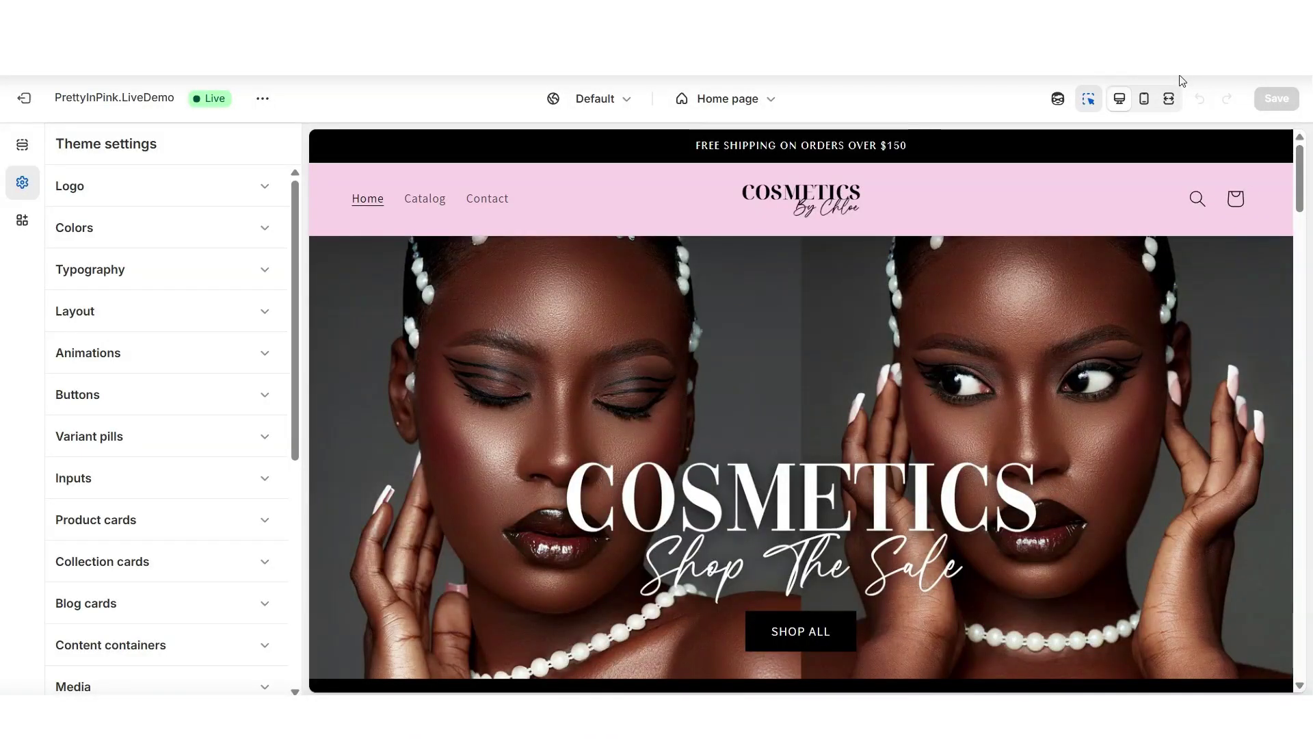
Expand the store preview to full width, check the mobile view, and return to full width.
click(1169, 99)
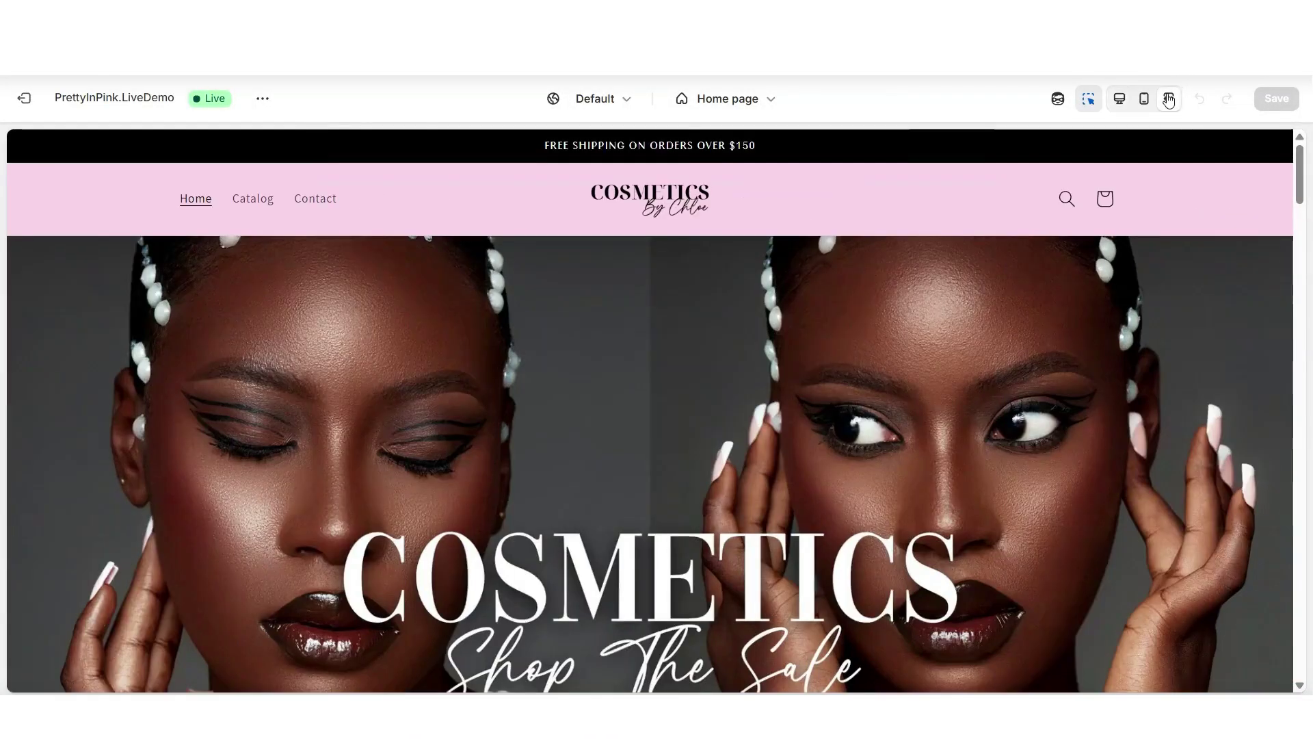
scroll(1305, 193, down, 4)
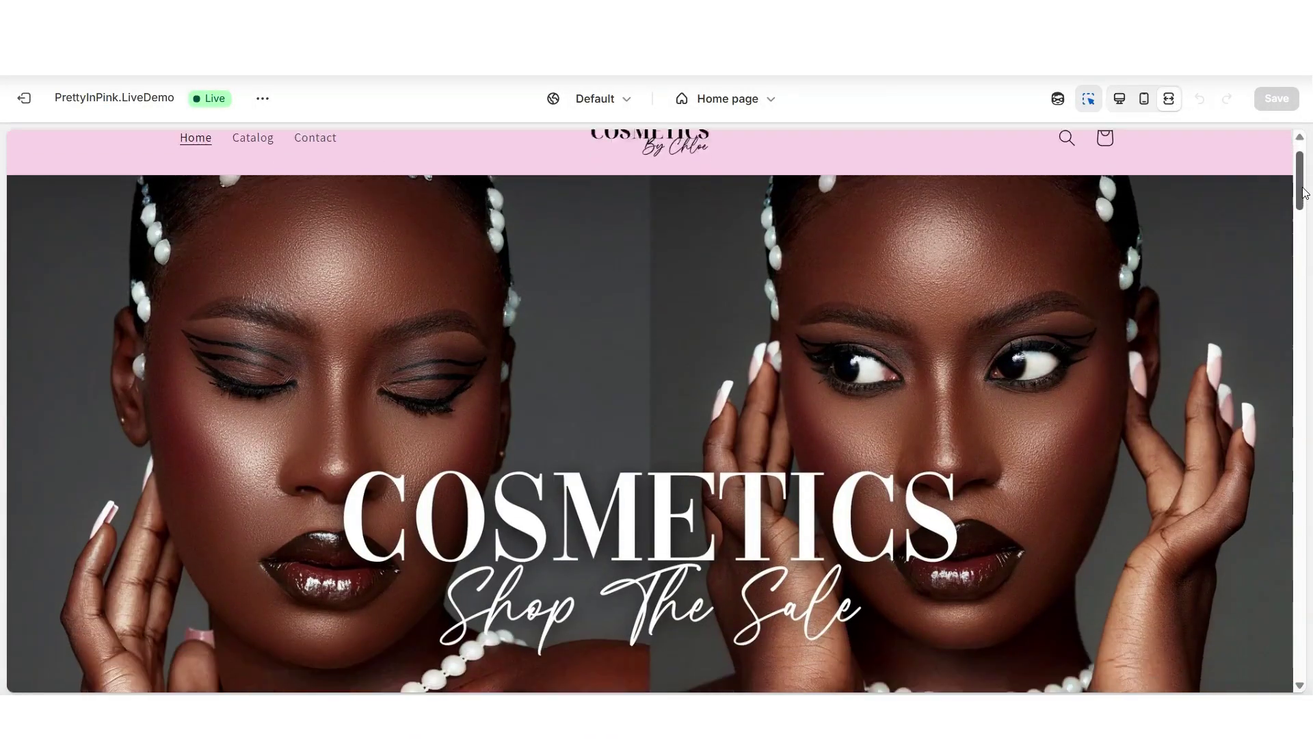
scroll(1305, 193, down, 5)
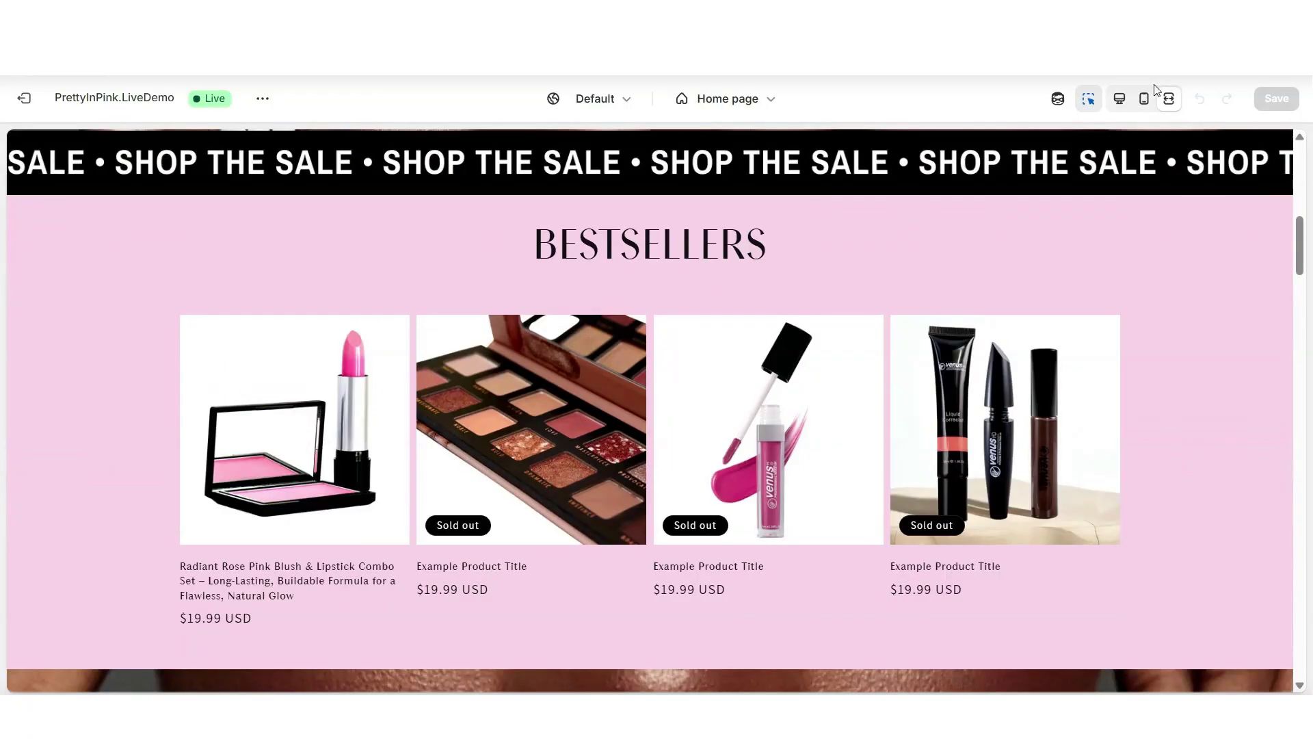
click(1144, 101)
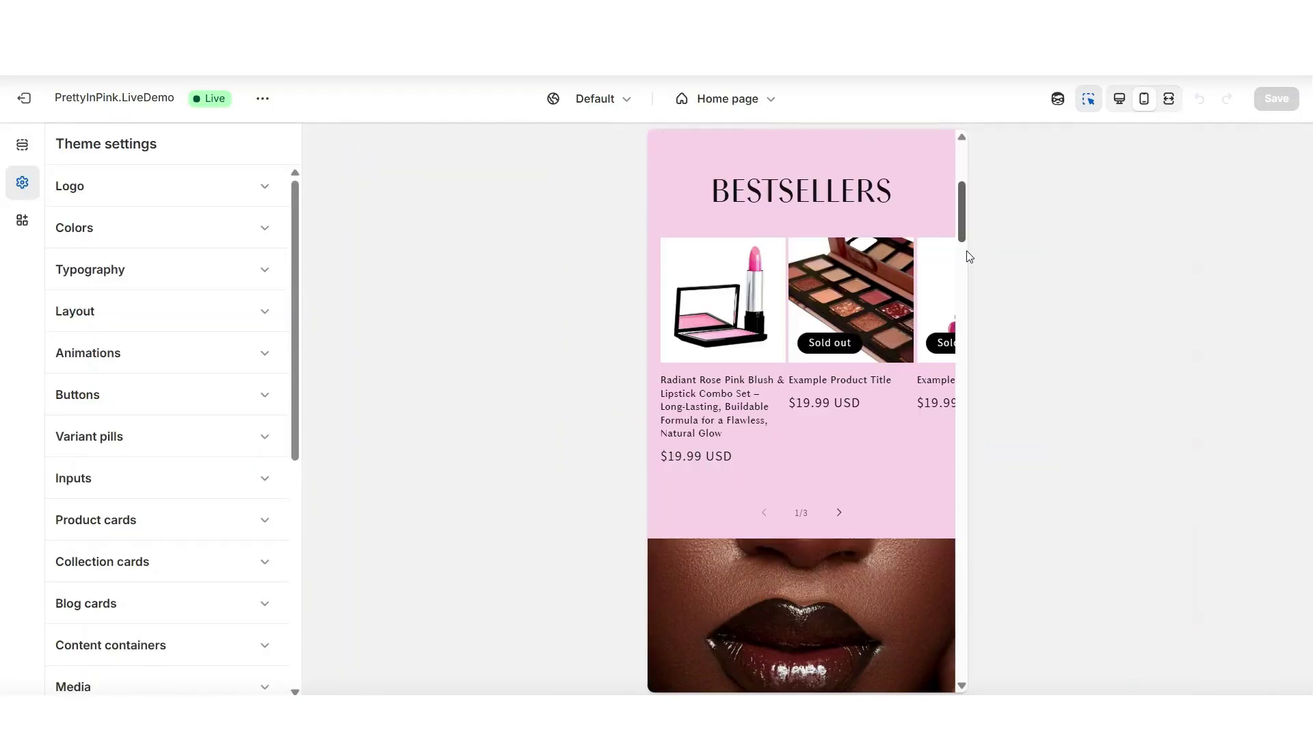
scroll(967, 251, up, 4)
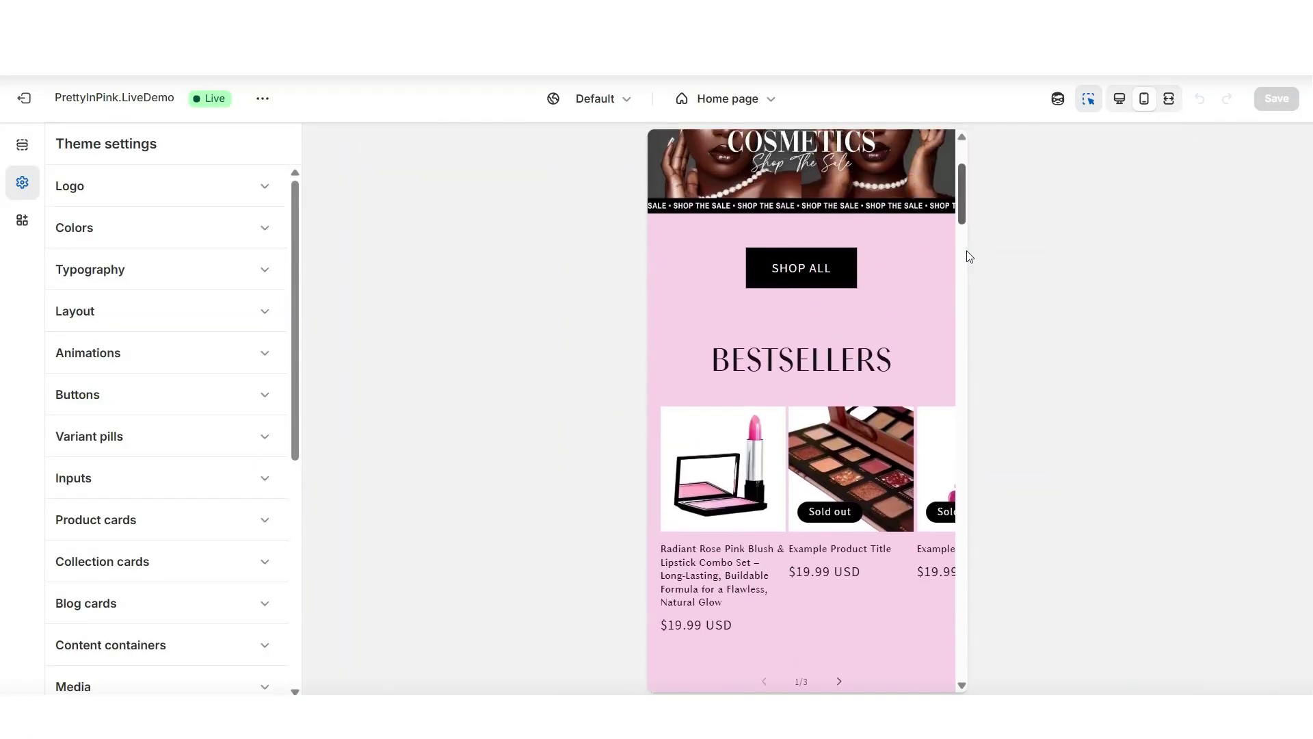
key(ctrl+shift+f)
scroll(133, 309, up, 3)
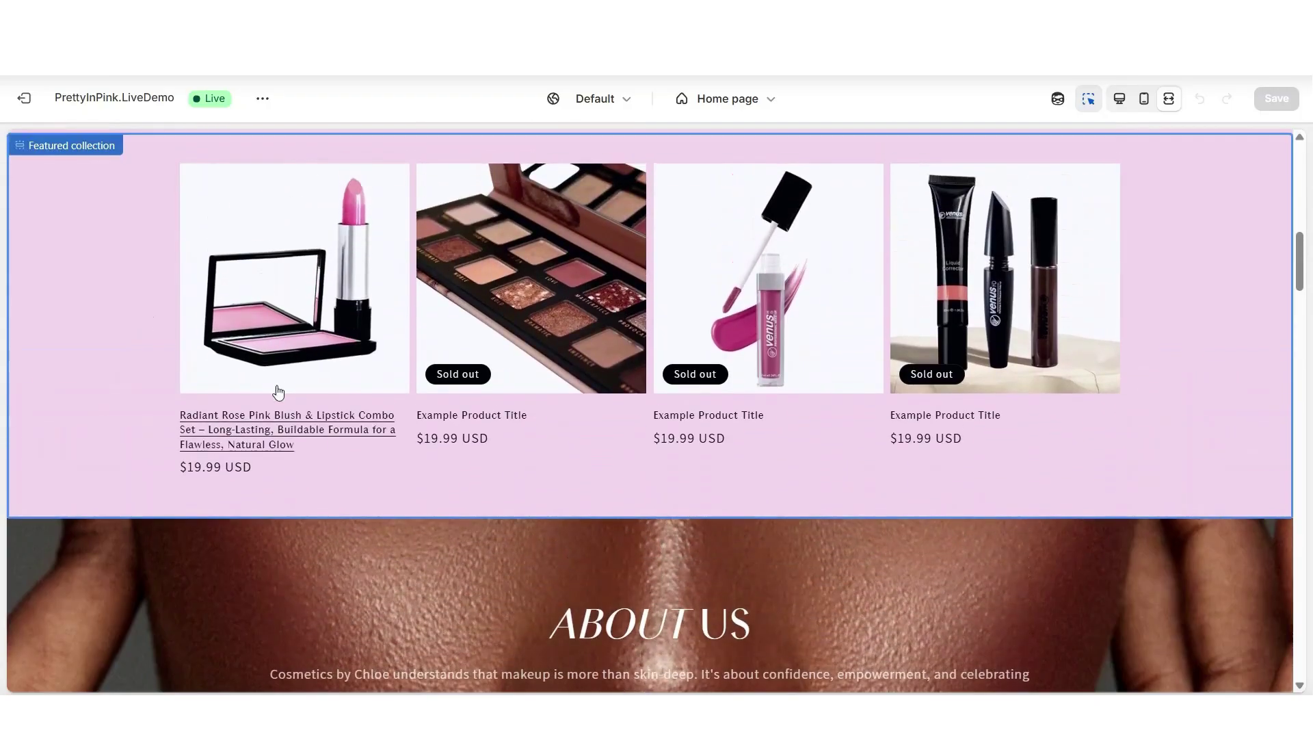
Open the Radiant Rose Pink Blush & Lipstick Combo Set page from Bestsellers, browse it, then return home.
click(293, 414)
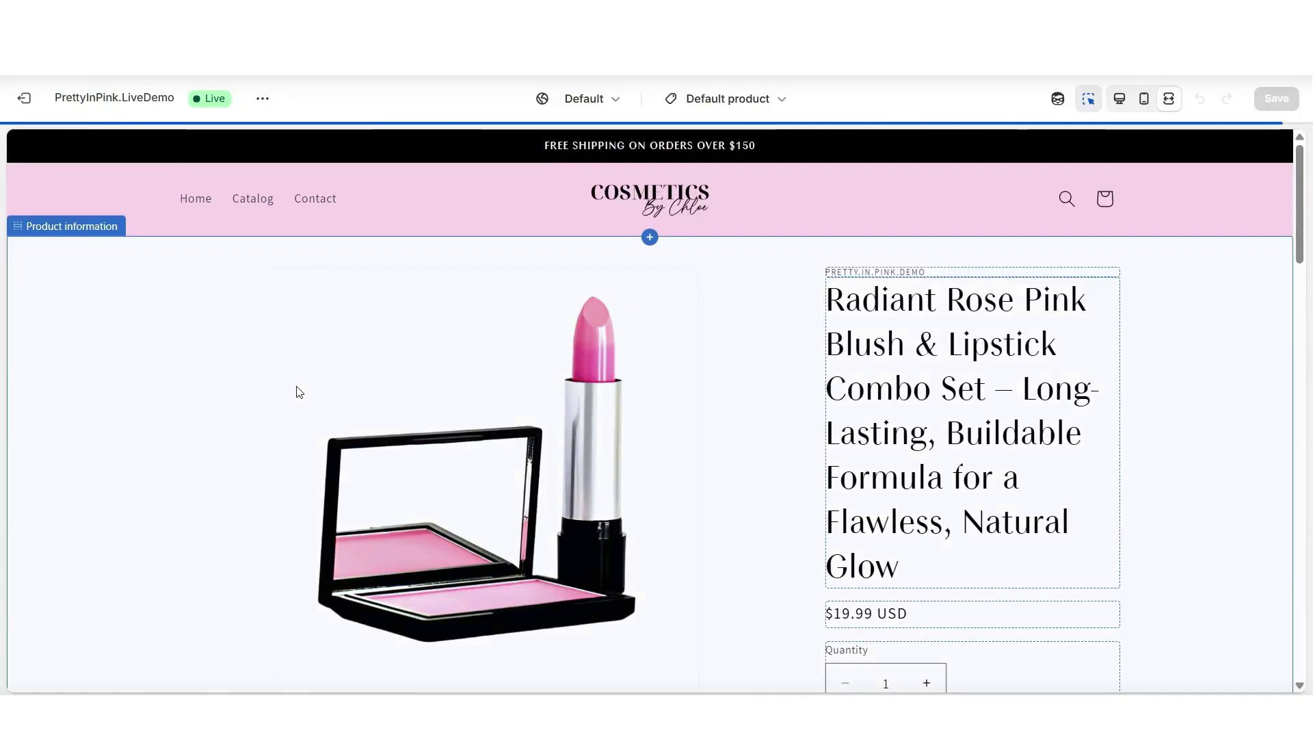
scroll(1305, 370, down, 12)
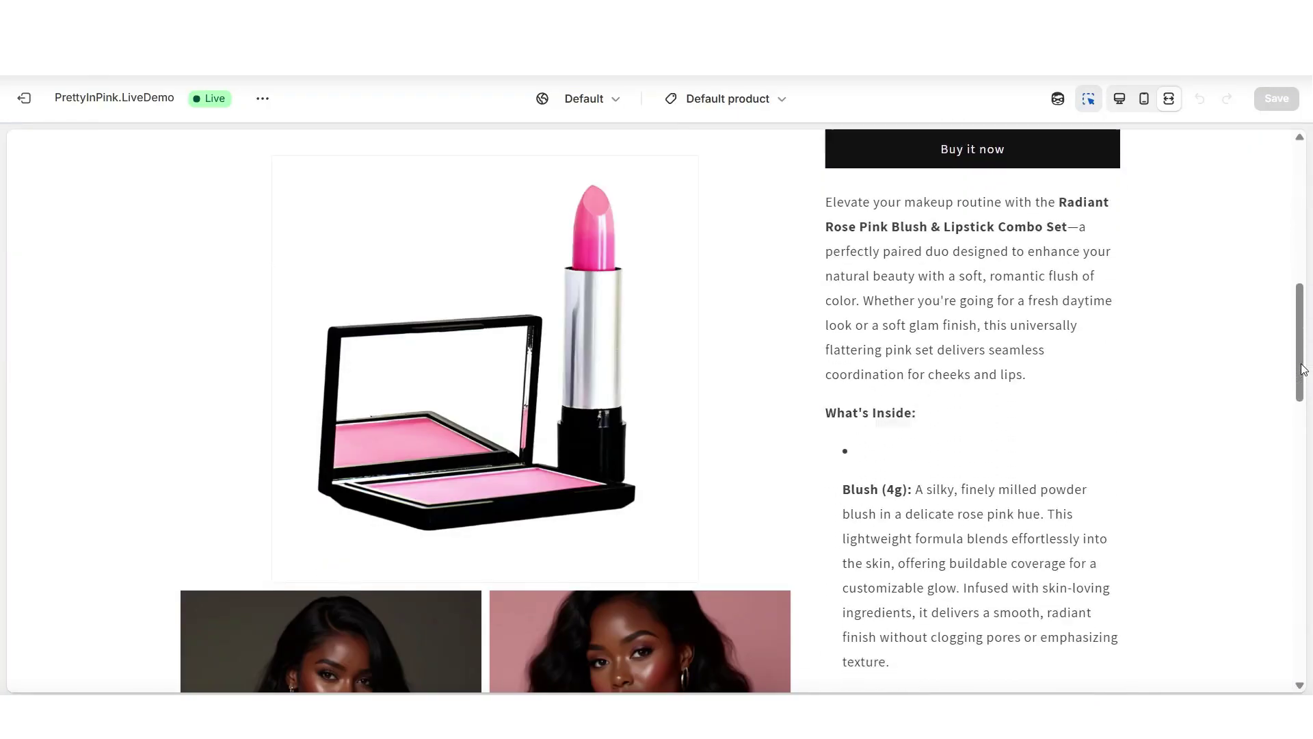
scroll(1305, 369, down, 6)
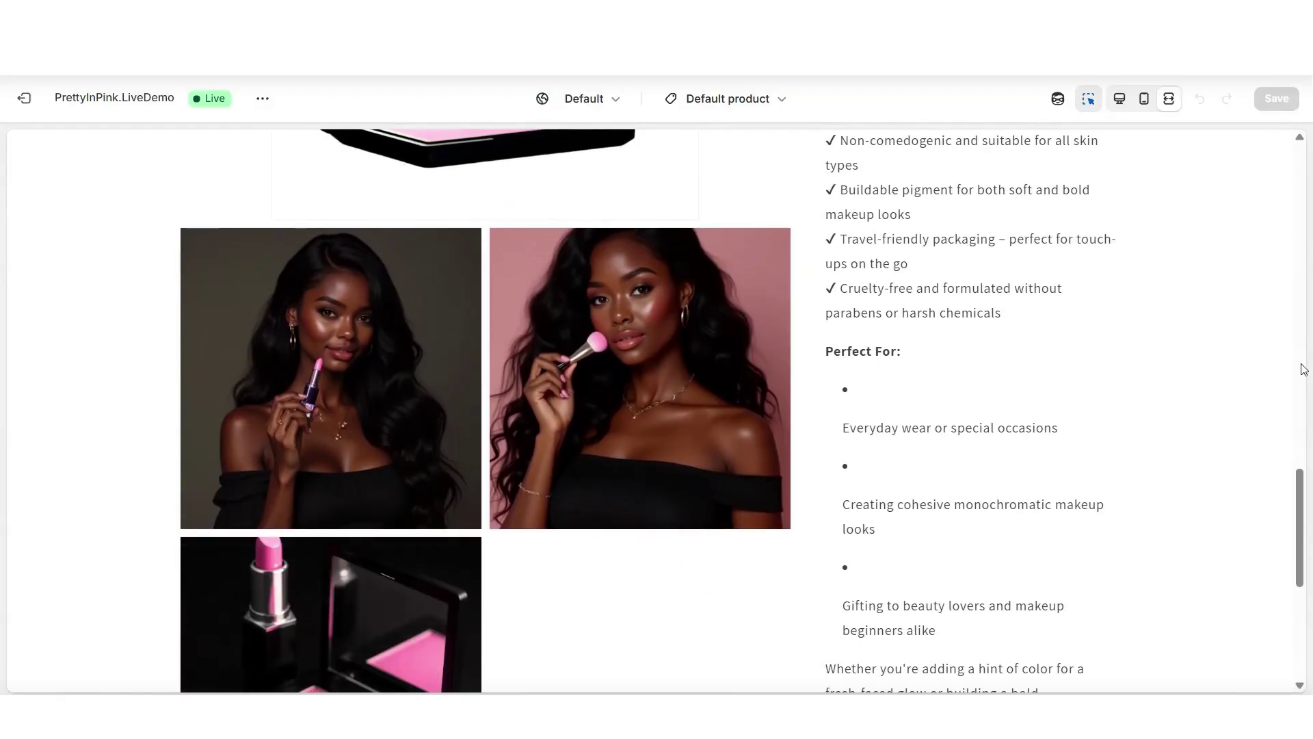
scroll(1303, 368, down, 2)
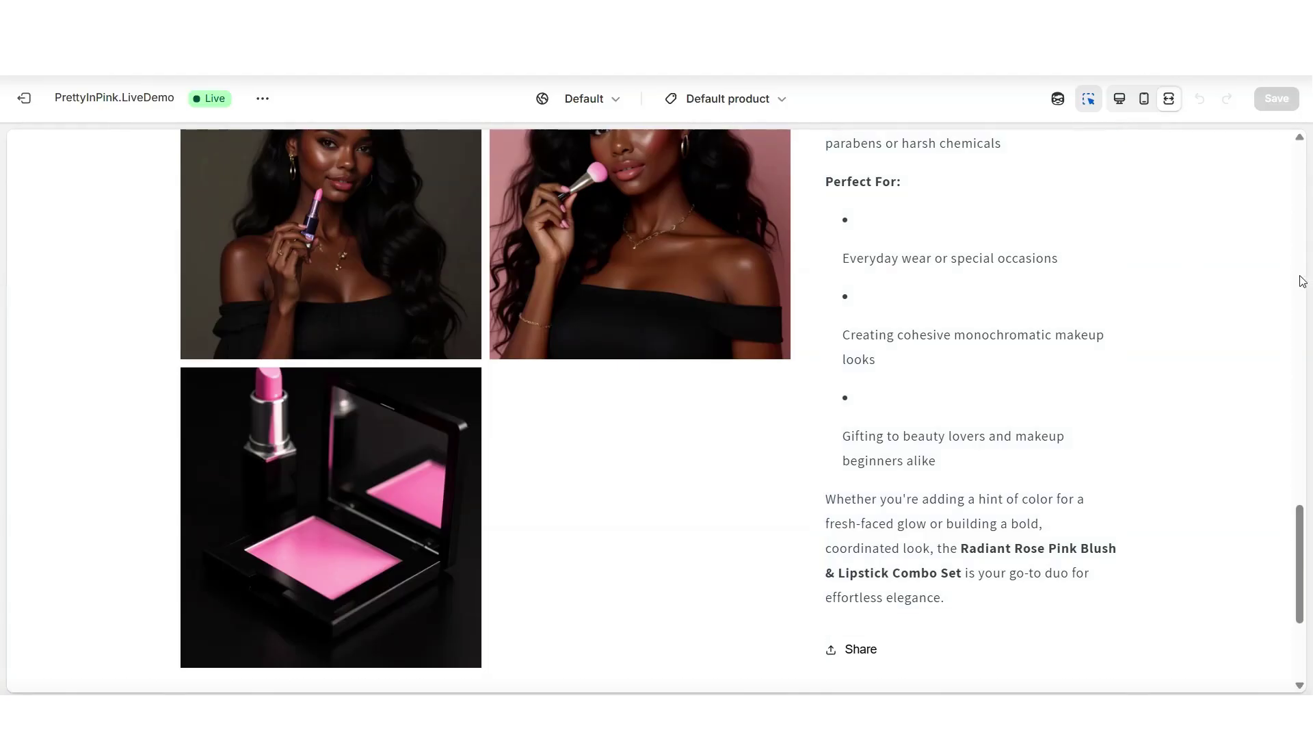
scroll(1303, 281, up, 10)
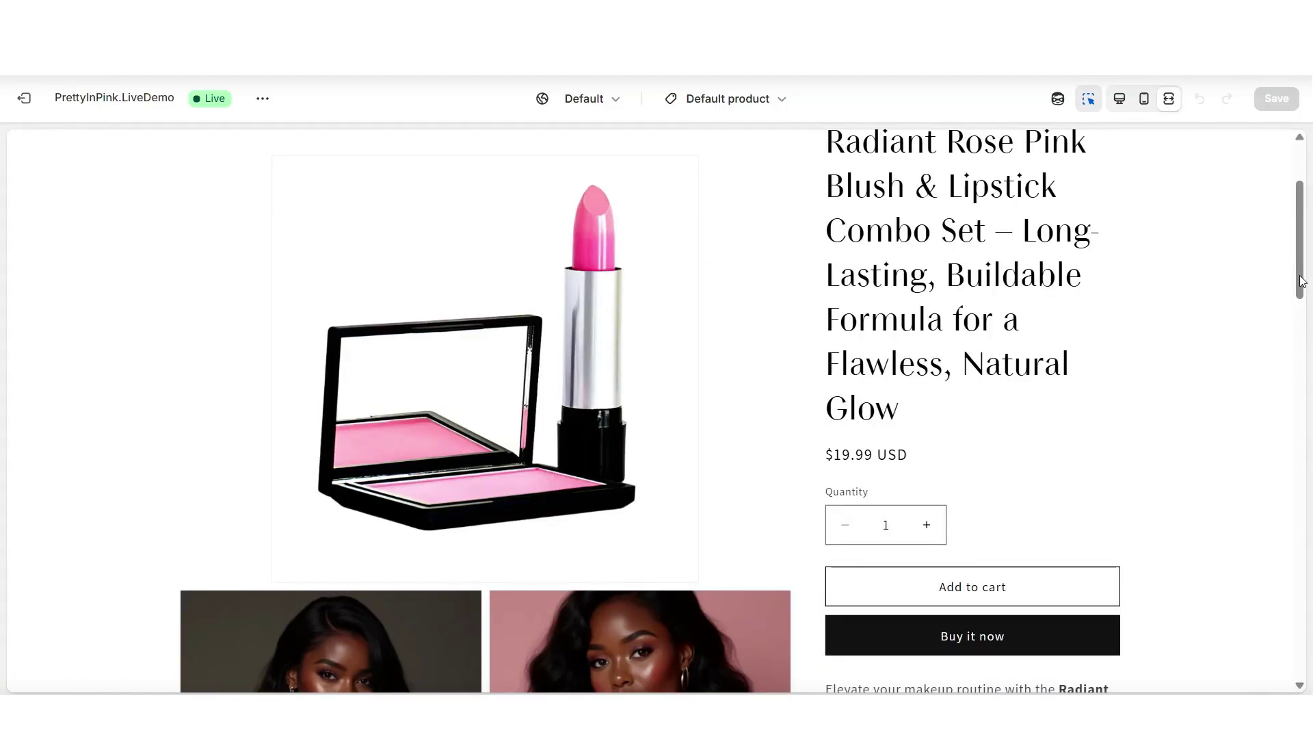
scroll(1303, 281, down, 5)
scroll(1303, 281, up, 10)
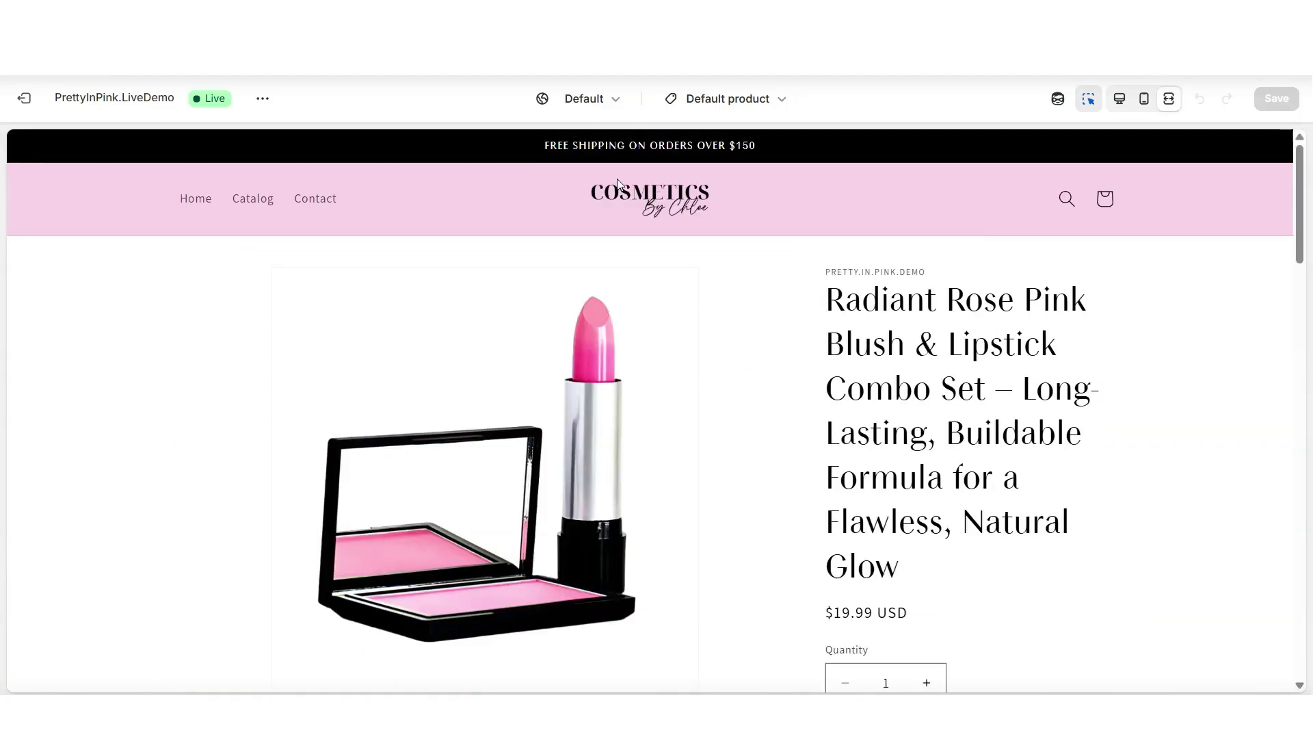
click(625, 195)
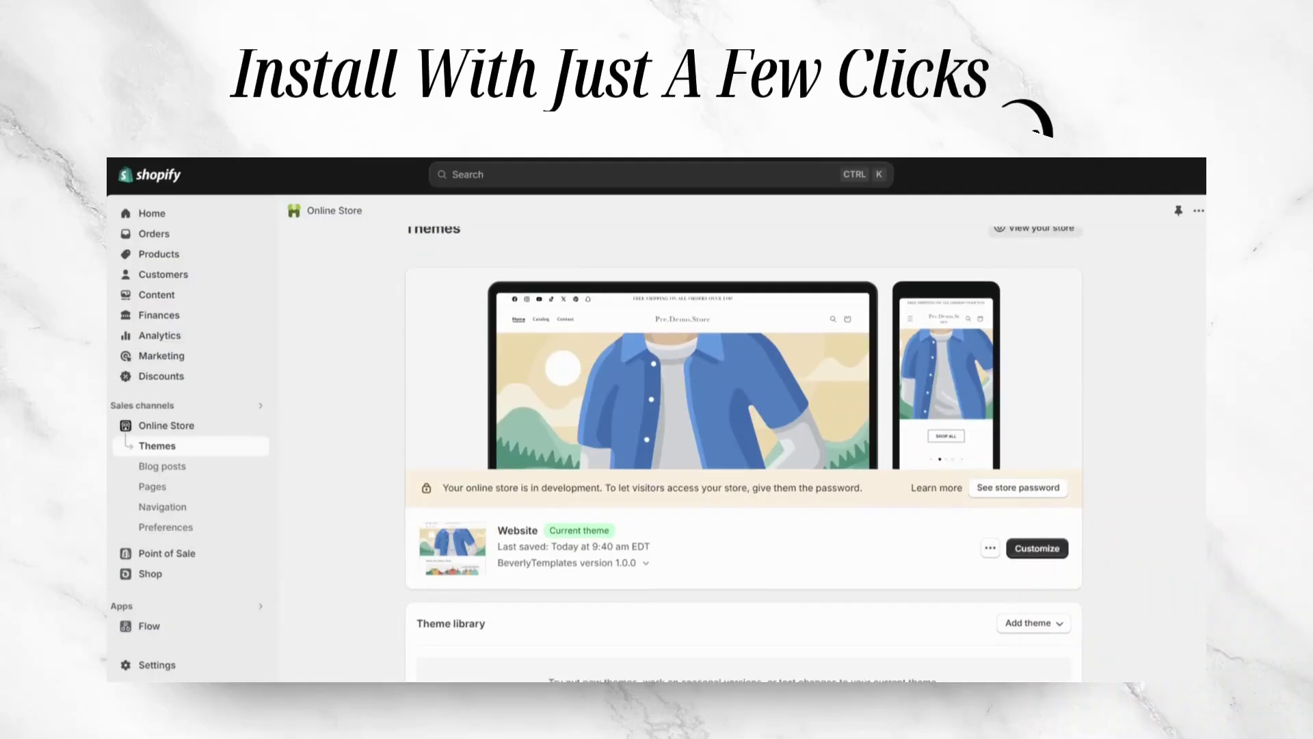
Go back from the product page to the PrettyInPink Cosmetics home page in the preview.
scroll(1052, 565, down, 2)
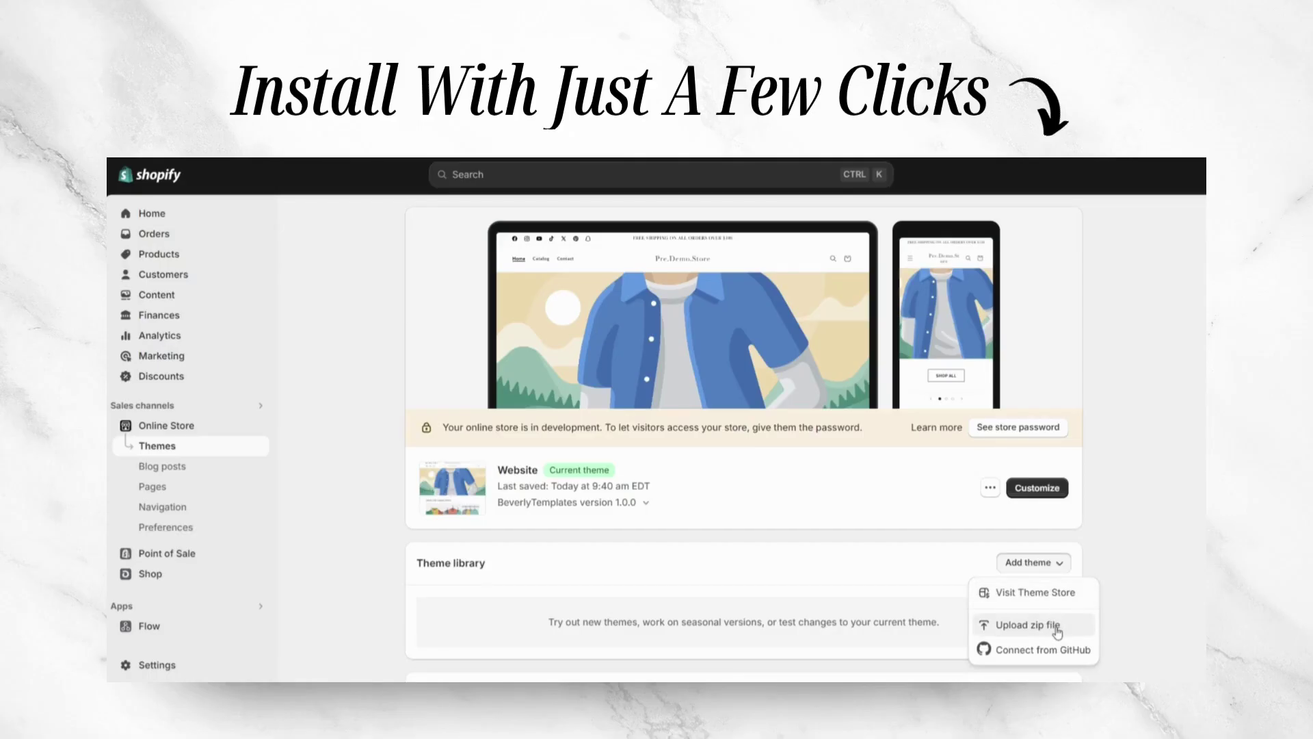
click(1059, 630)
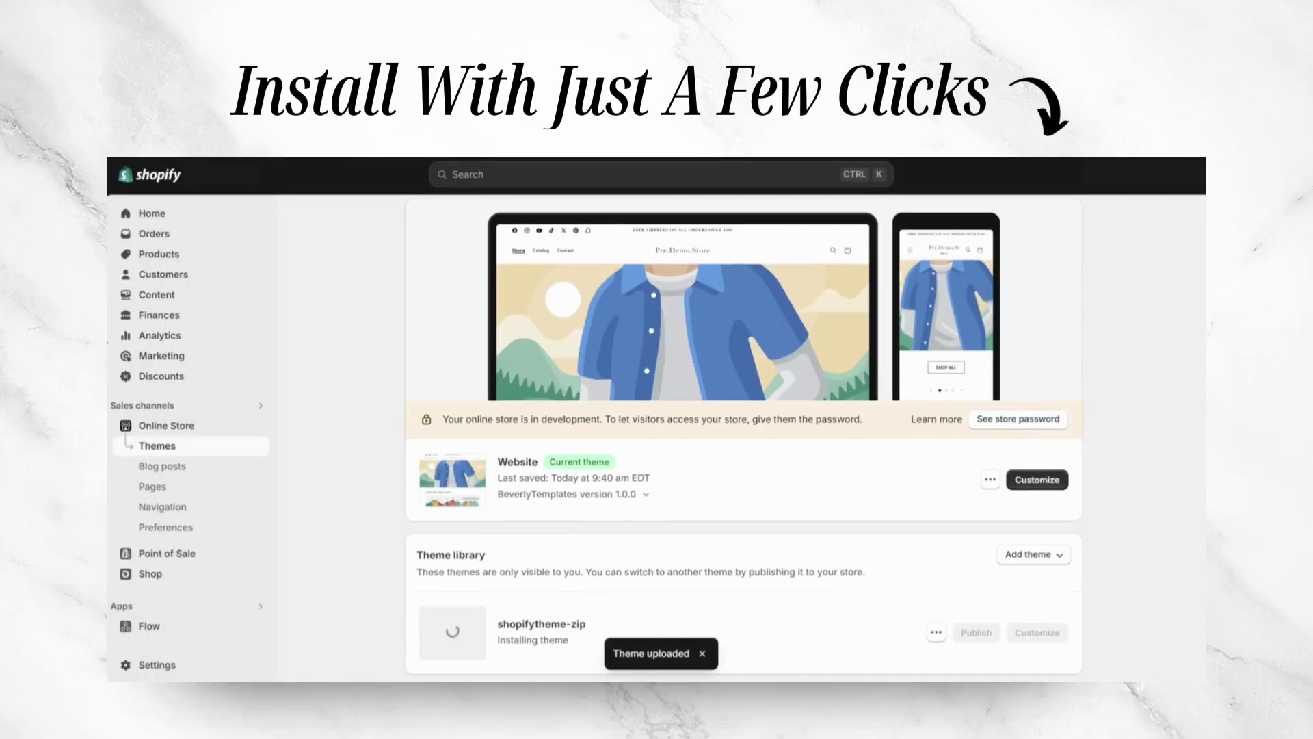
scroll(1109, 543, down, 2)
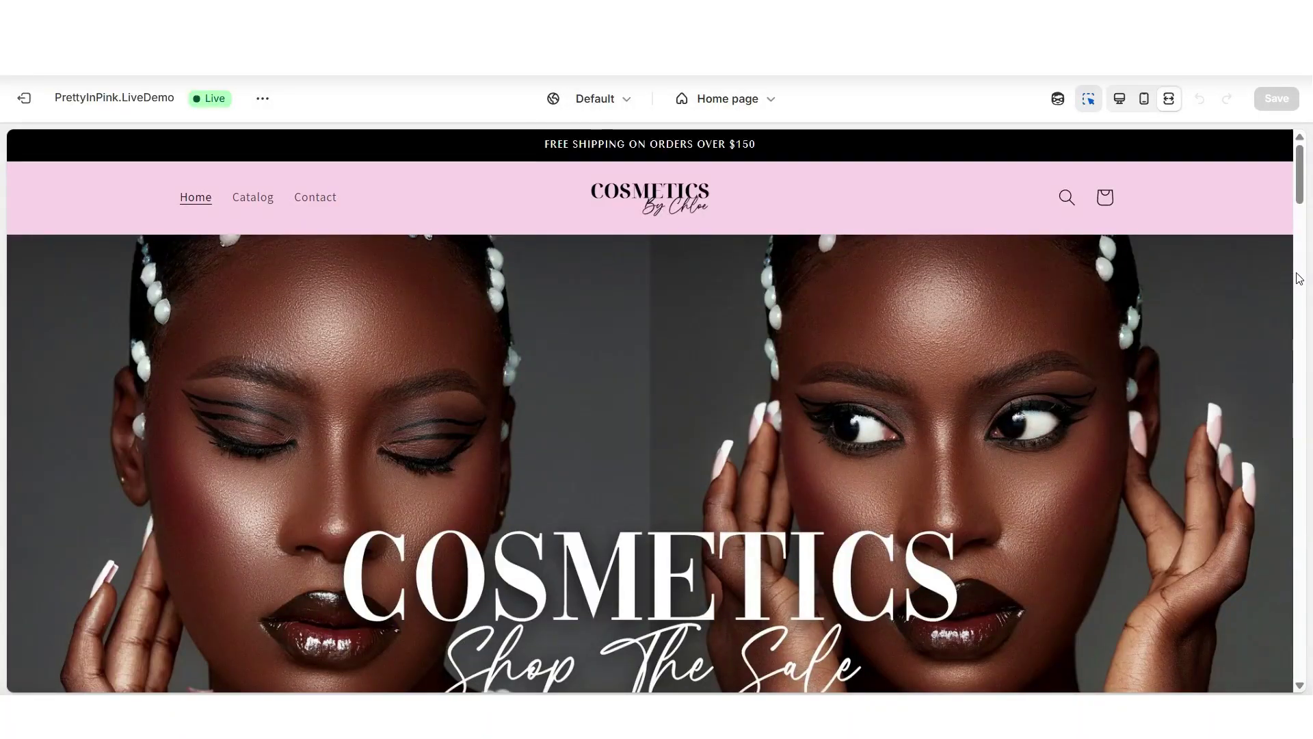
Open the Radiant Rose combo set from Bestsellers and scroll to its Key Features and Perfect For lists.
scroll(1299, 279, down, 8)
scroll(1299, 279, down, 1)
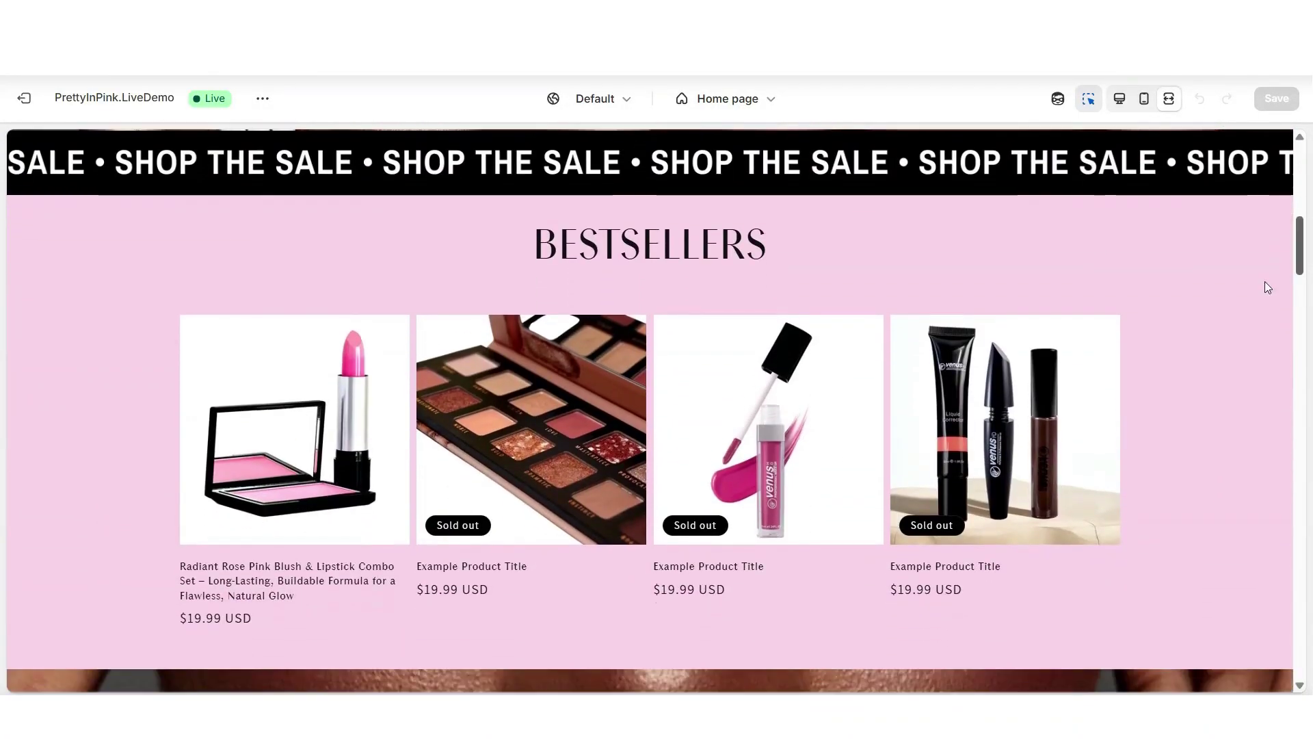
scroll(281, 424, down, 1)
click(280, 421)
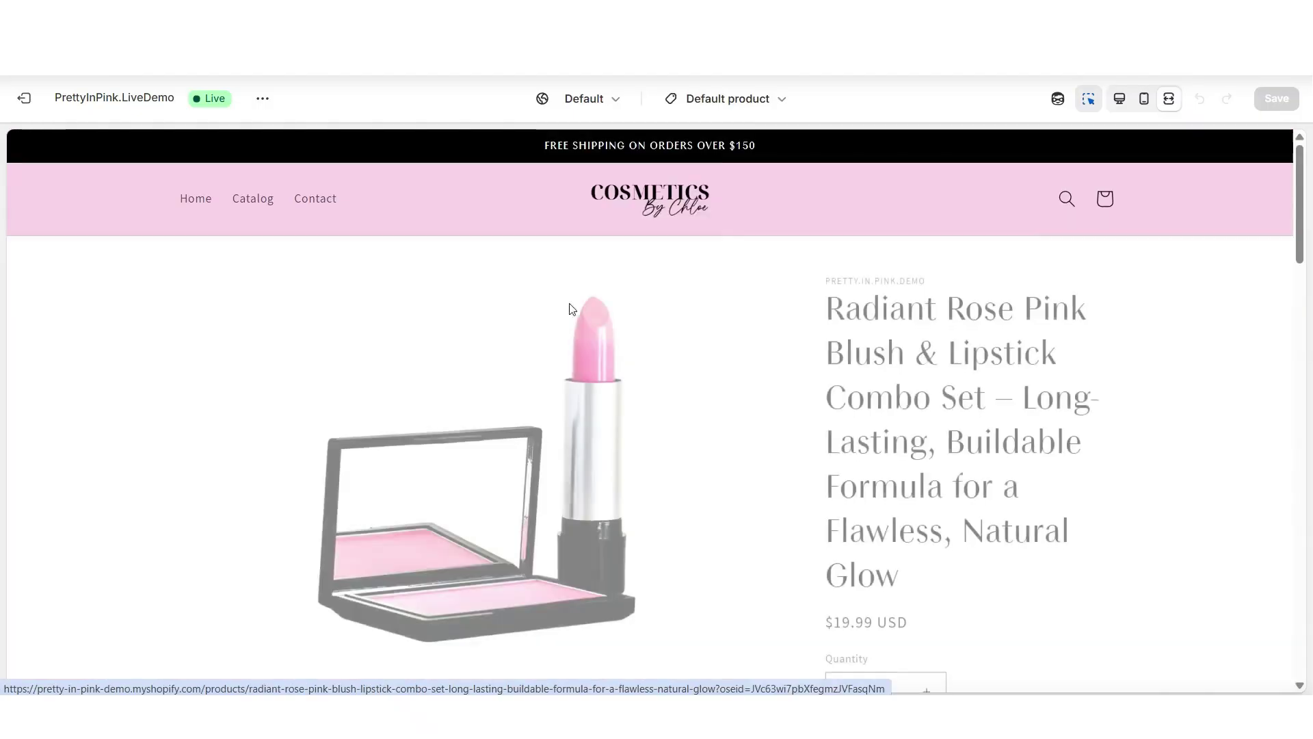
scroll(1306, 265, down, 6)
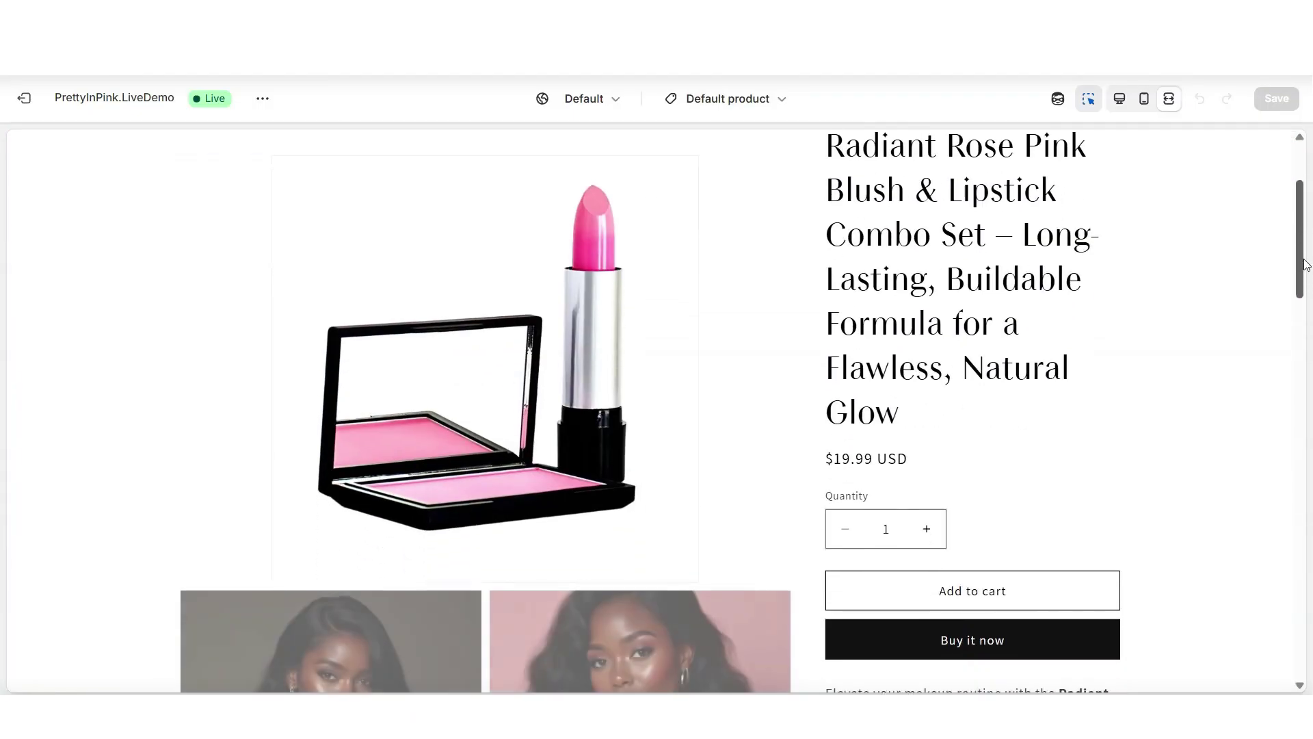
scroll(1306, 265, down, 10)
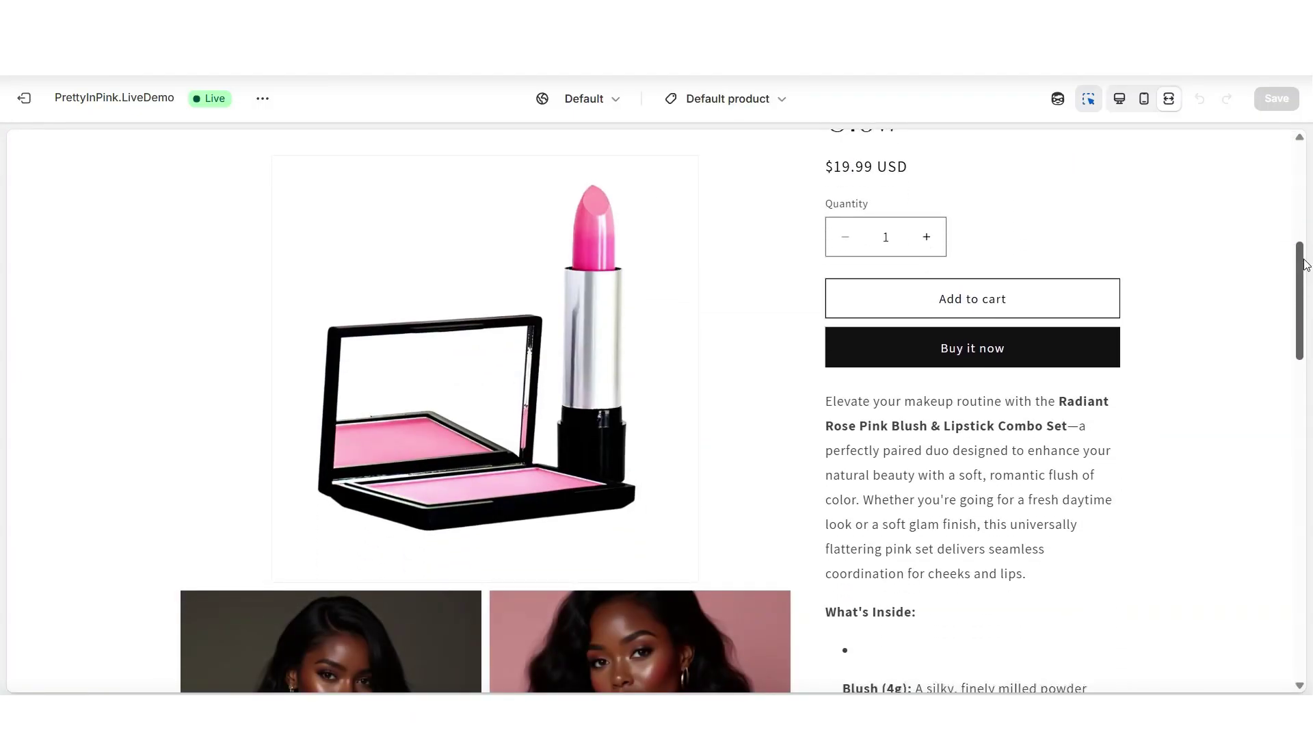
scroll(1305, 265, down, 2)
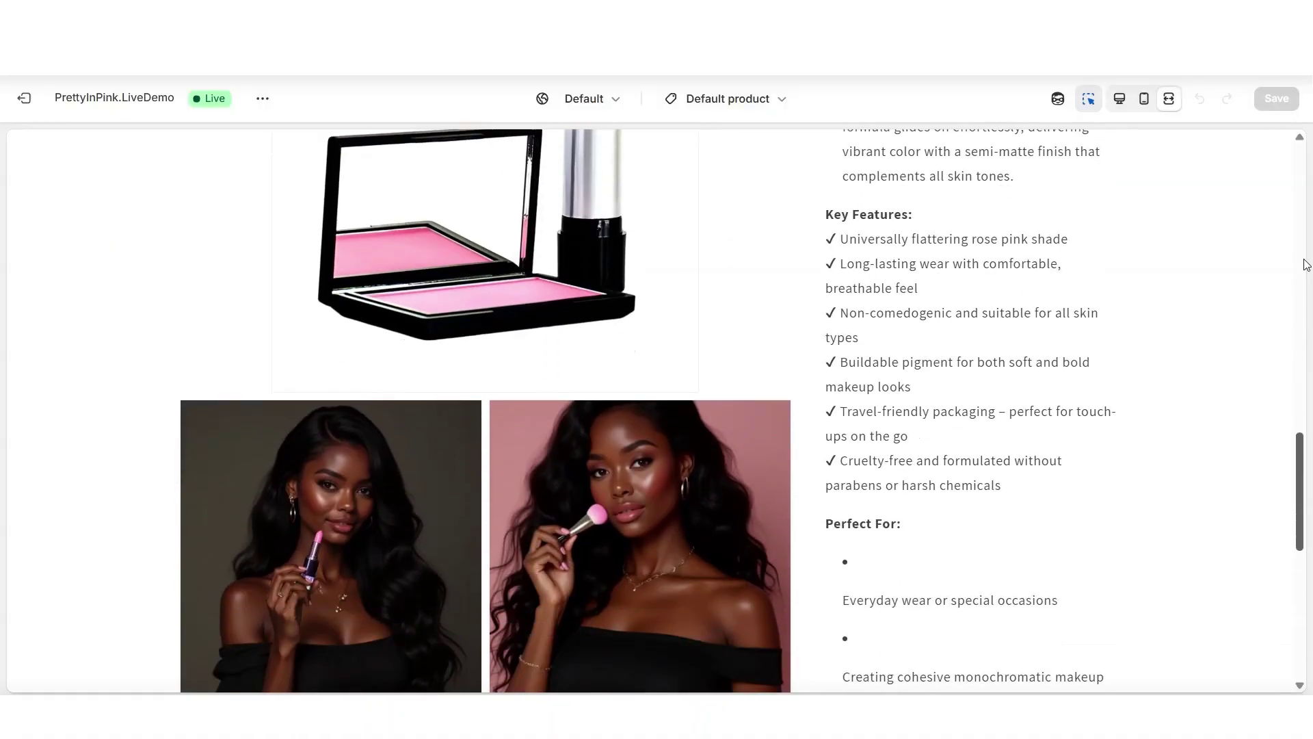
scroll(1305, 264, down, 5)
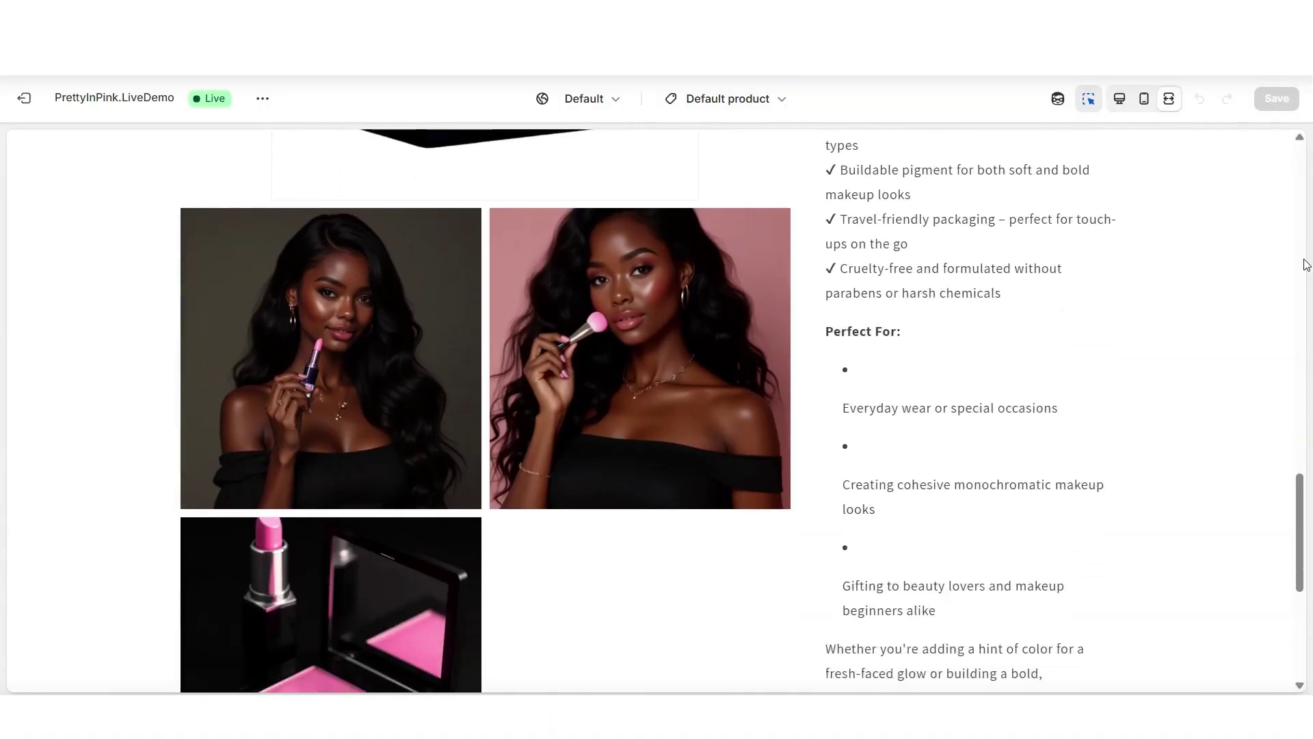
scroll(1307, 265, up, 18)
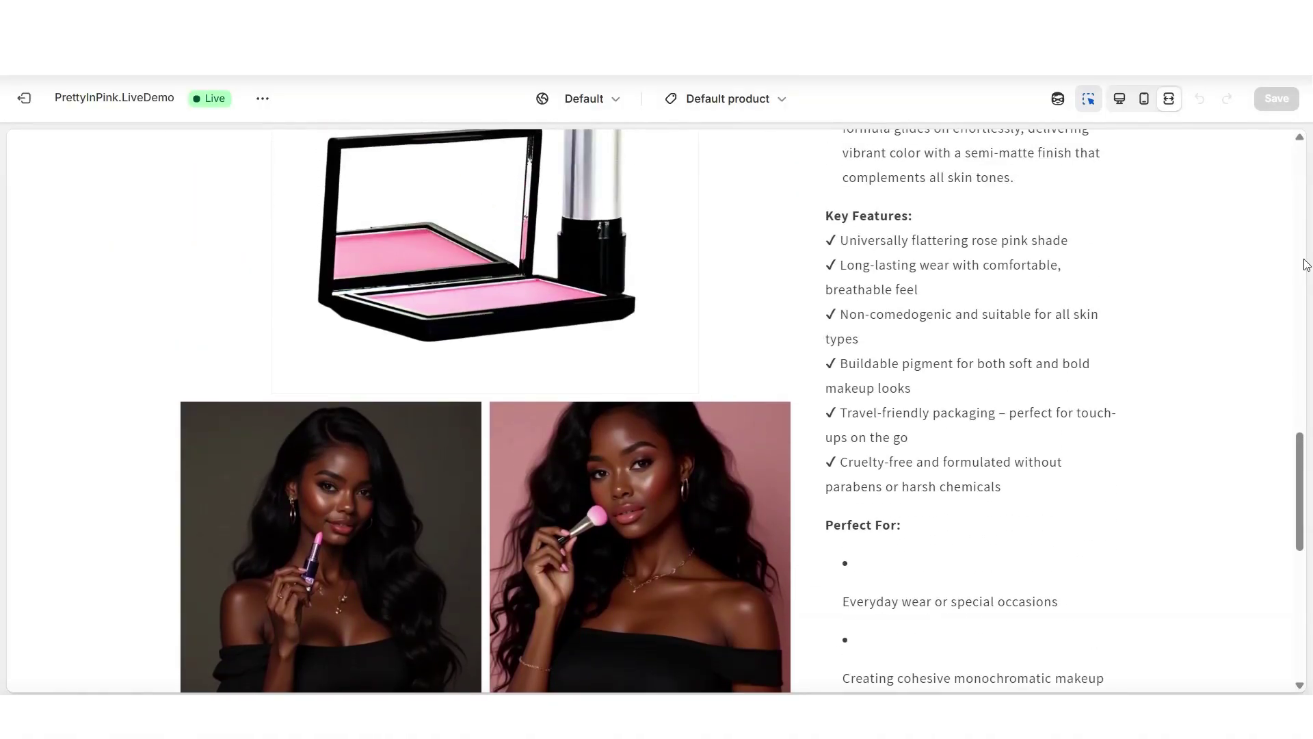
Set the Product information section's desktop image layout to Thumbnail carousel.
click(1115, 104)
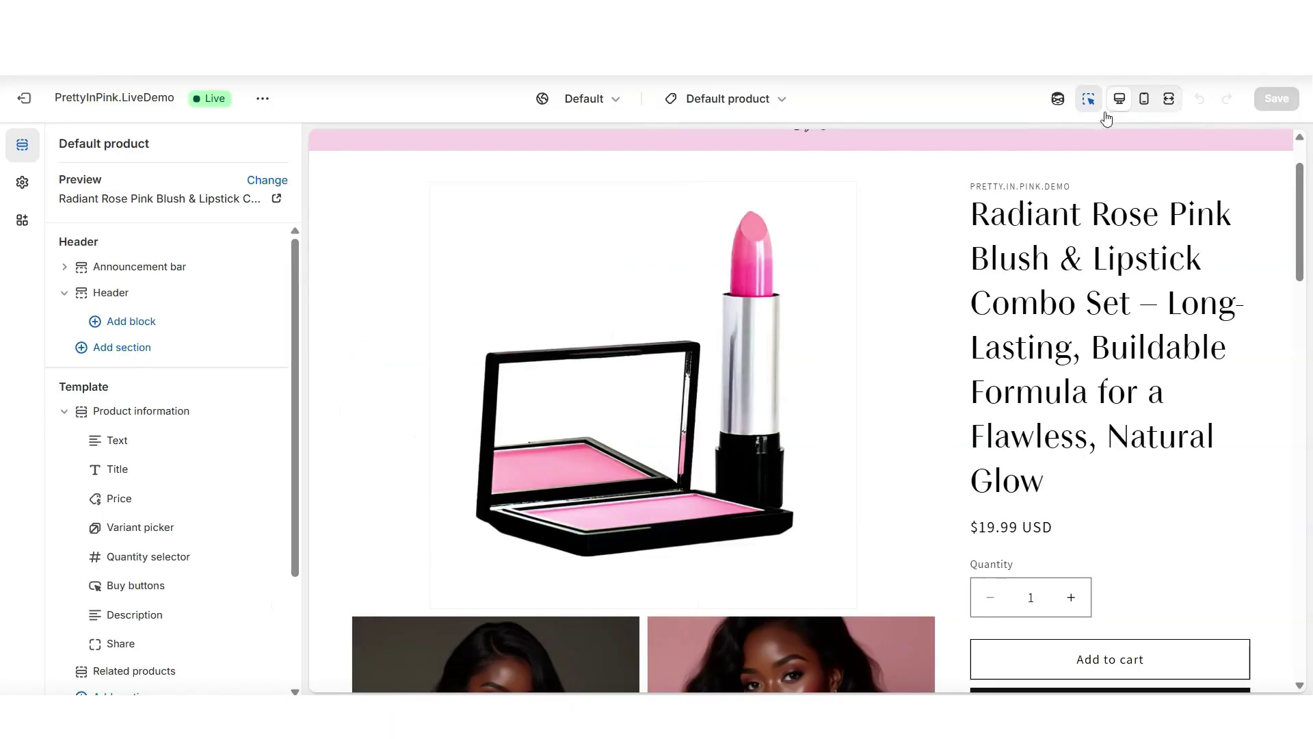
click(338, 290)
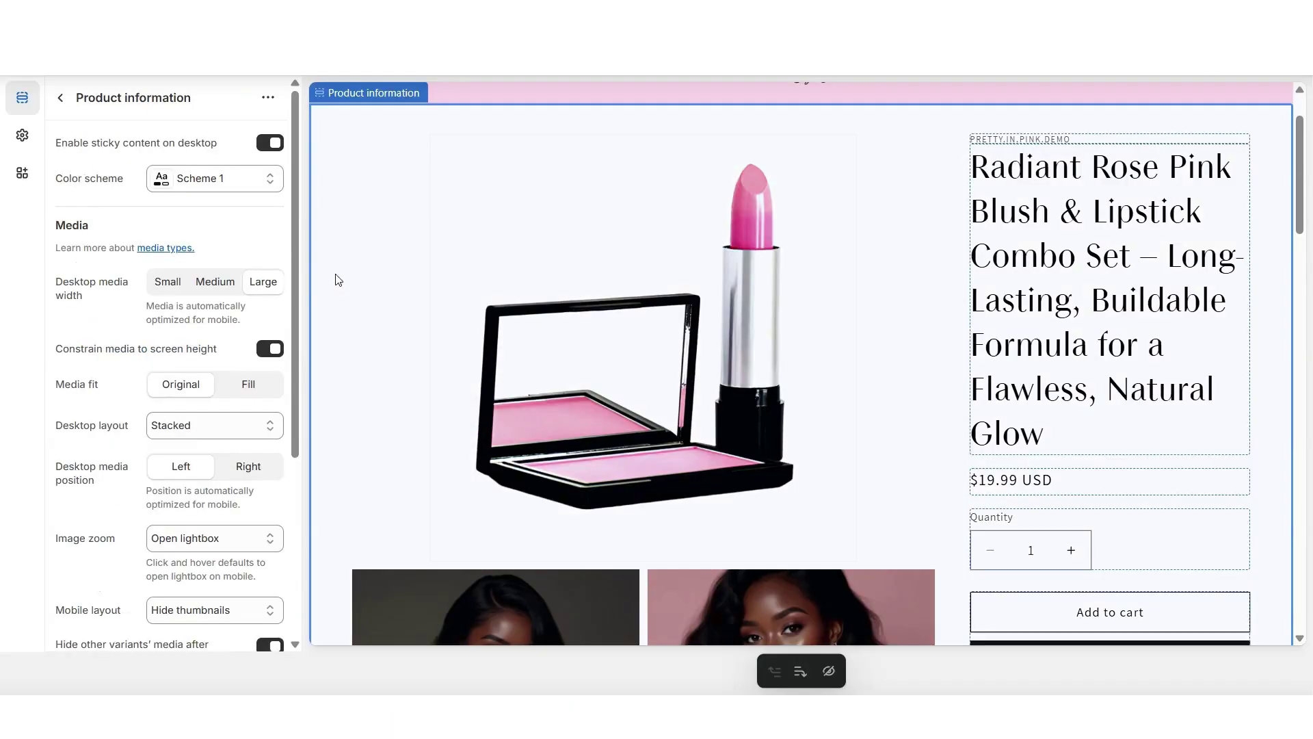
scroll(335, 311, up, 3)
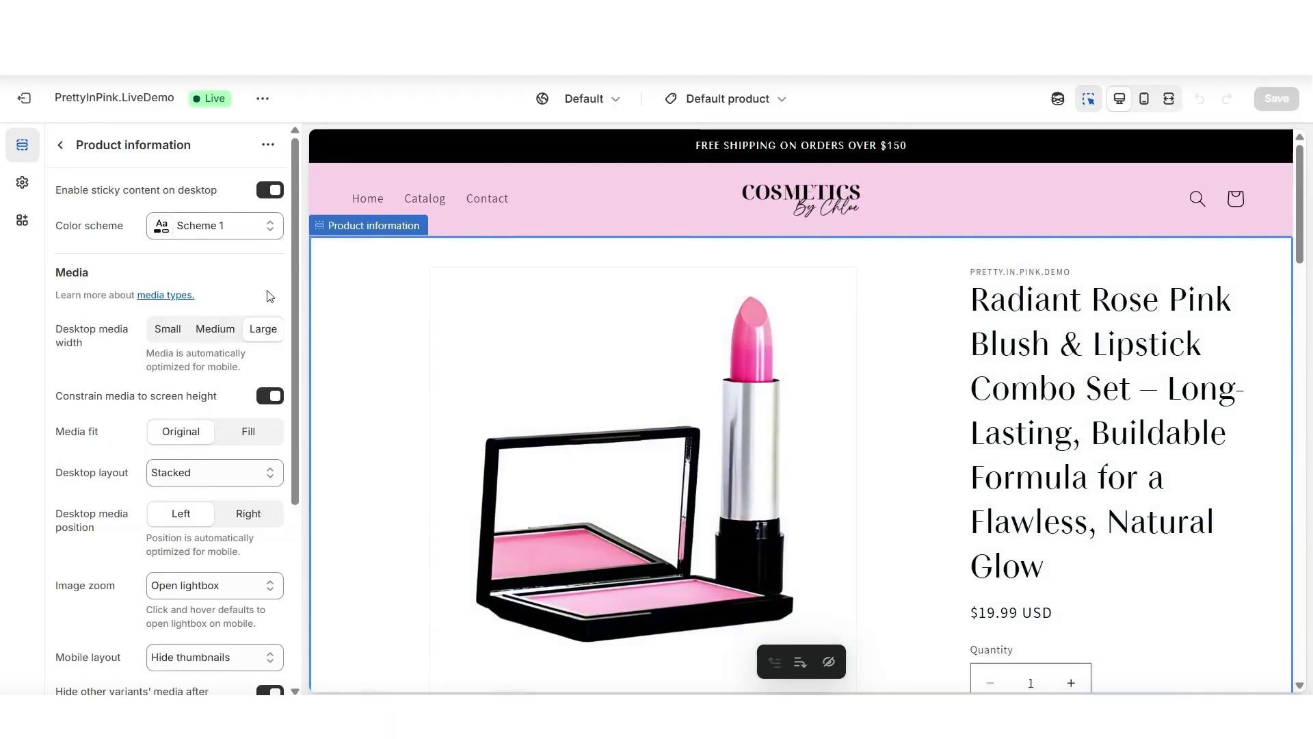
scroll(288, 301, down, 5)
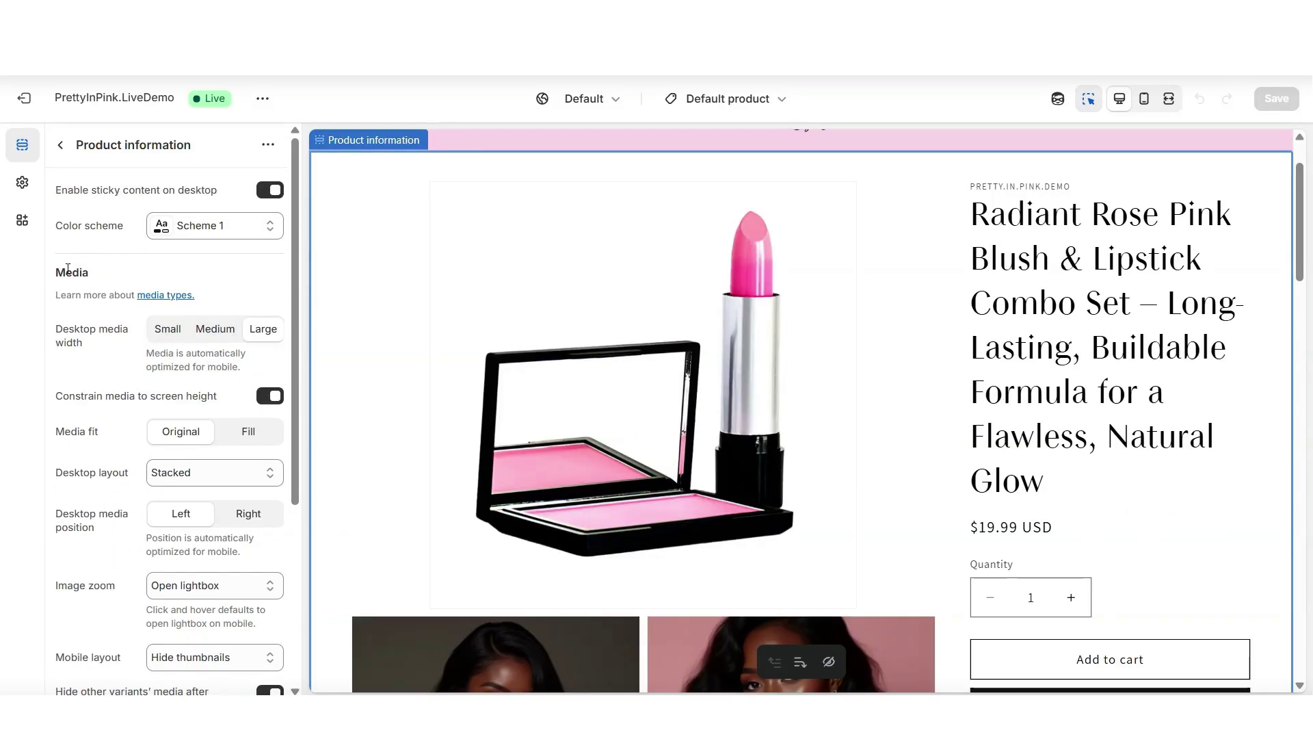
scroll(75, 342, down, 2)
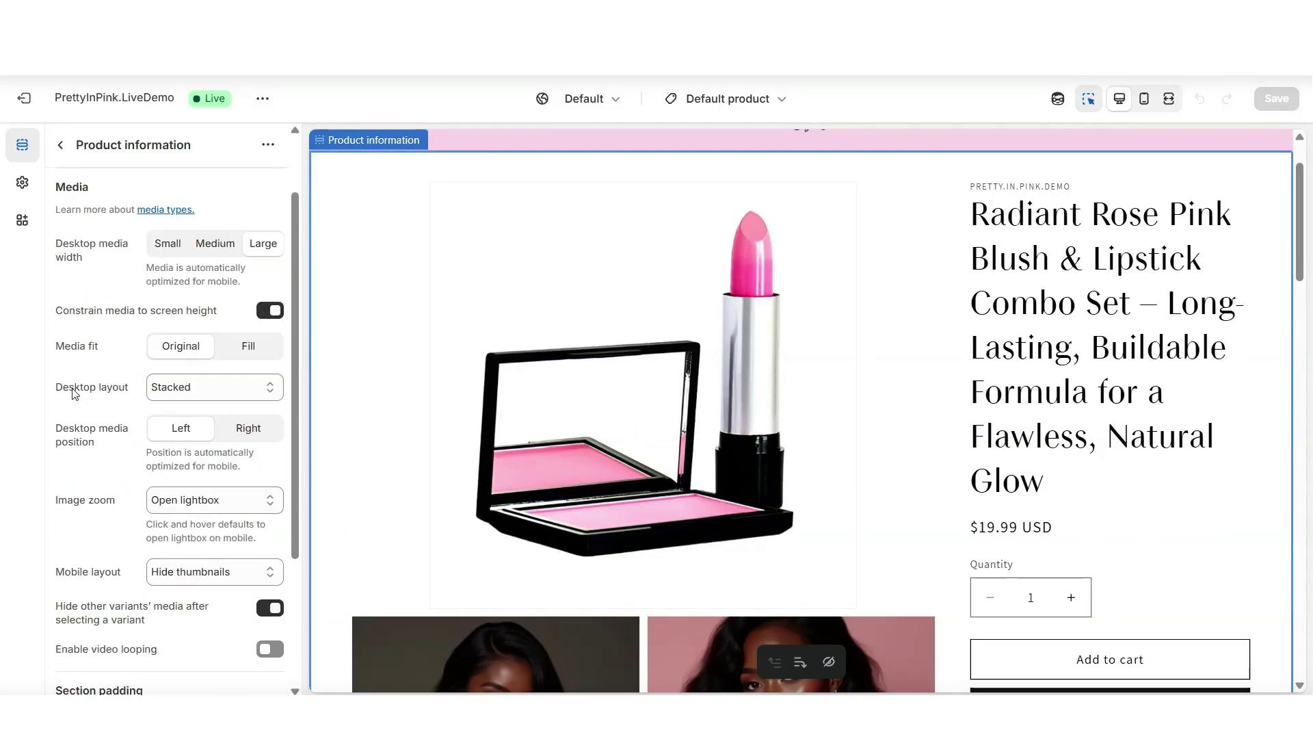
click(161, 393)
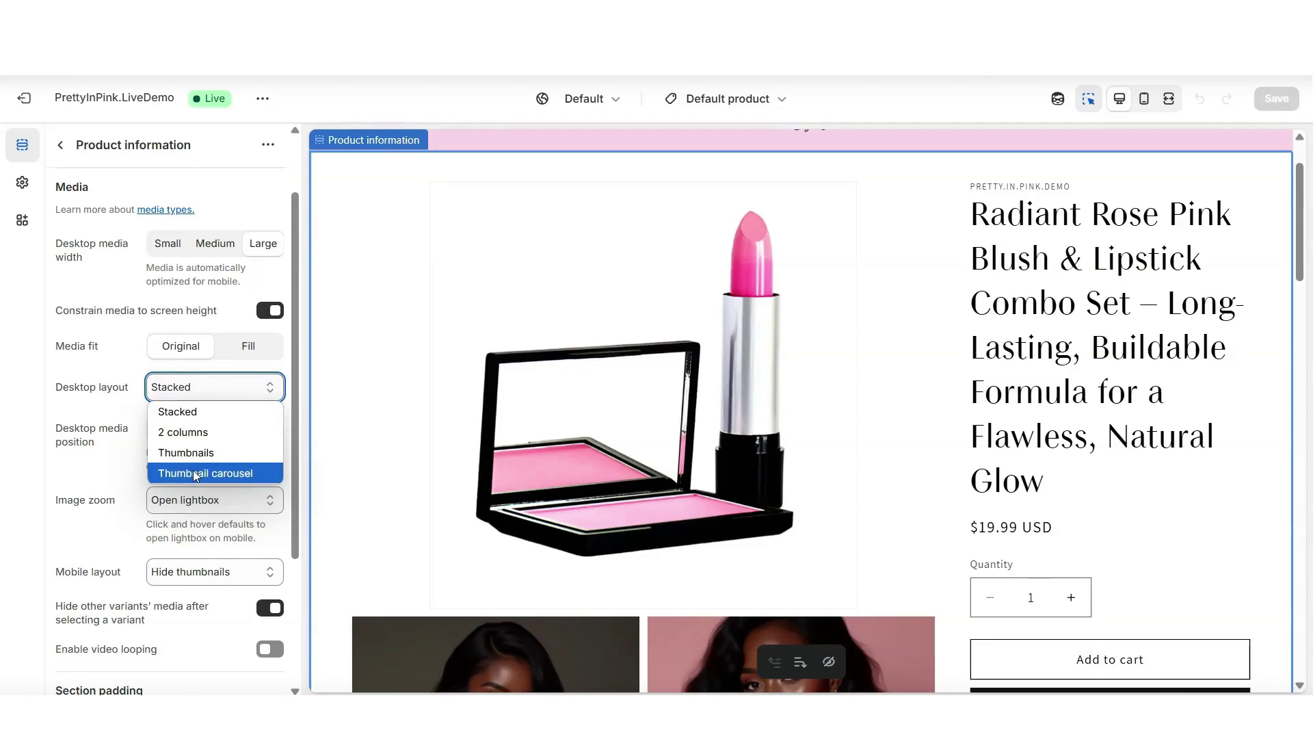
click(196, 473)
Check the second, third and first thumbnails, then preview the page at full width.
scroll(1259, 389, down, 5)
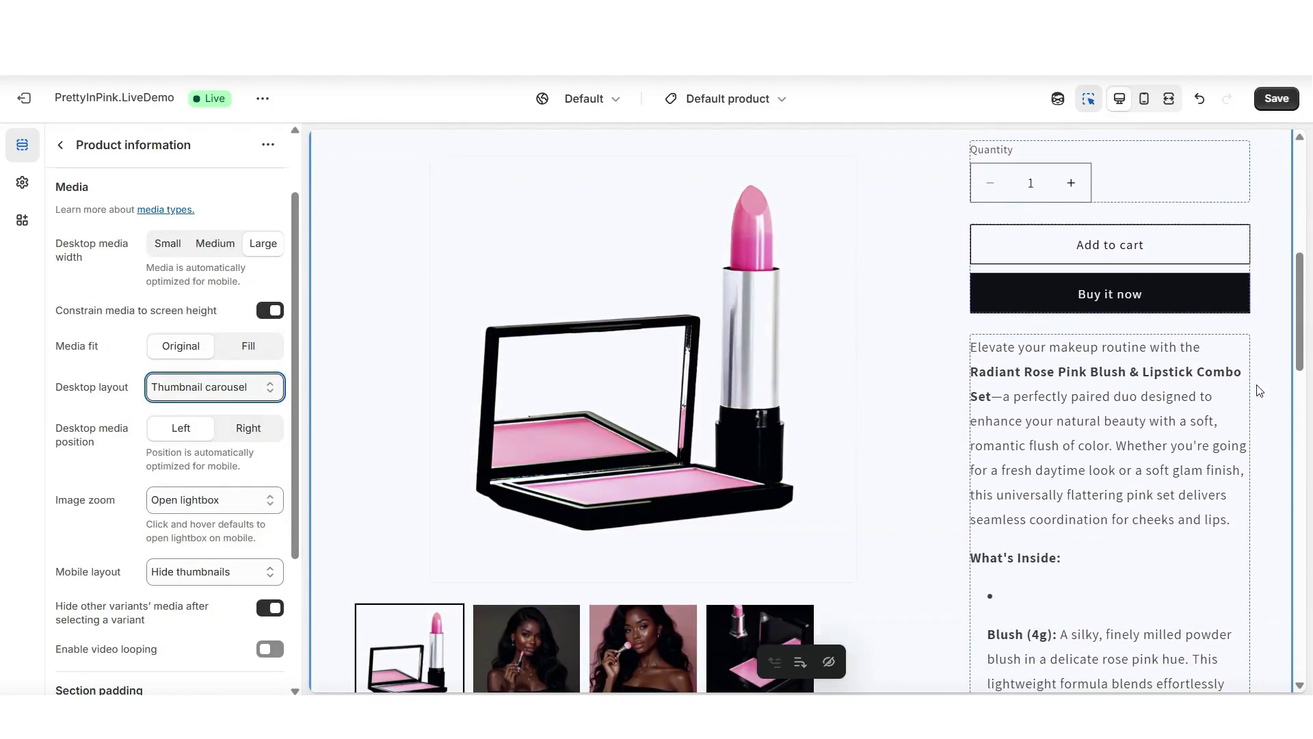
click(541, 650)
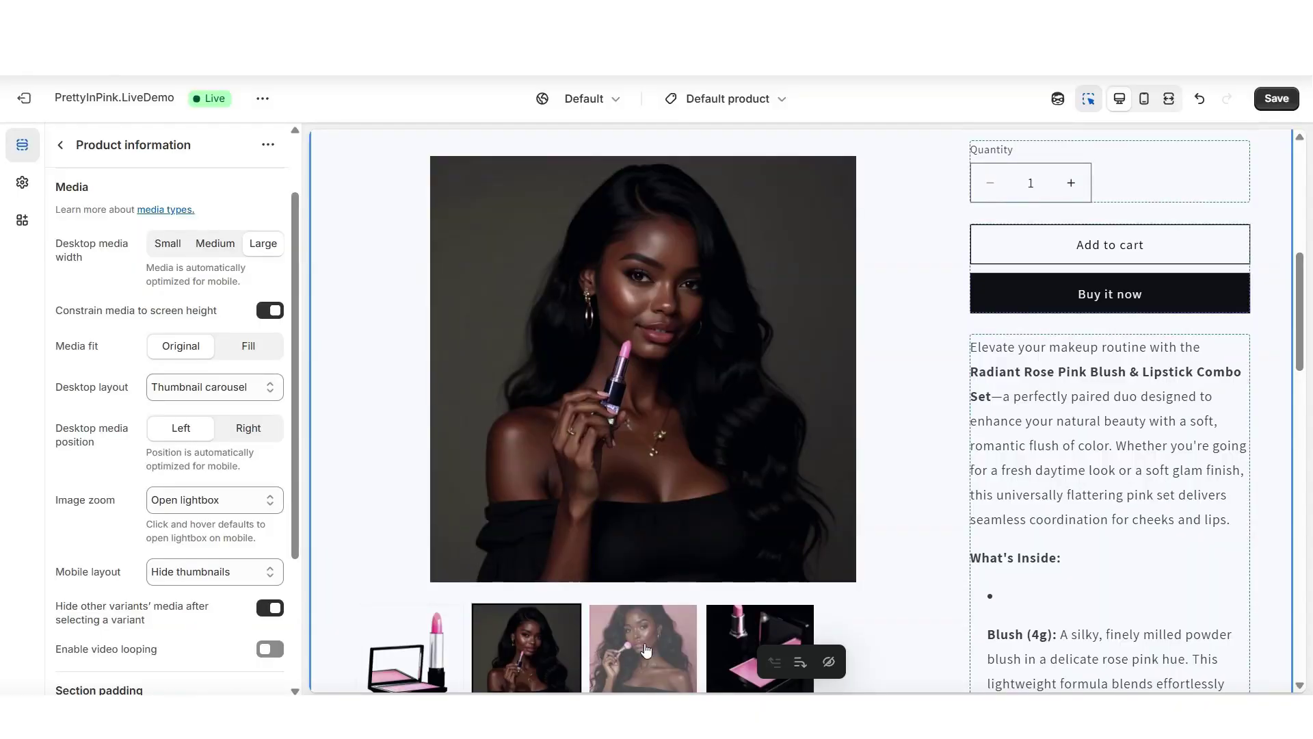
click(683, 650)
click(409, 650)
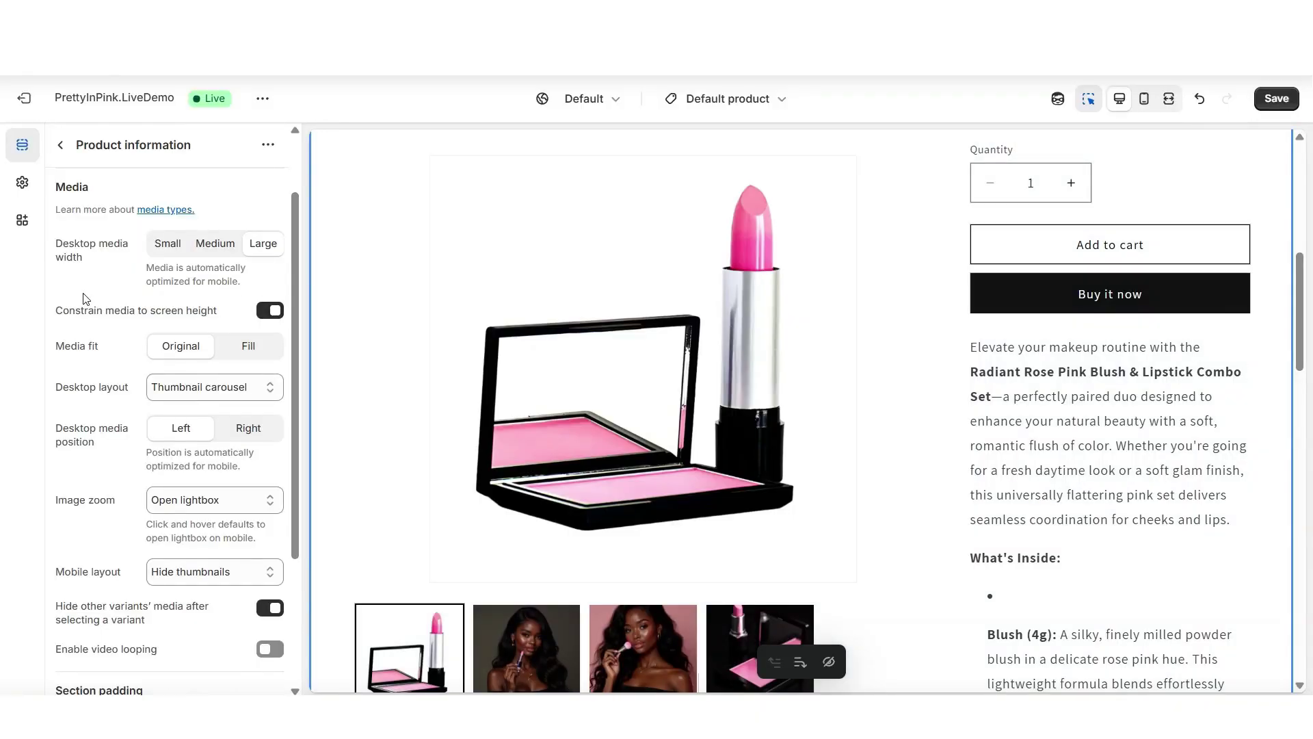
scroll(82, 439, up, 4)
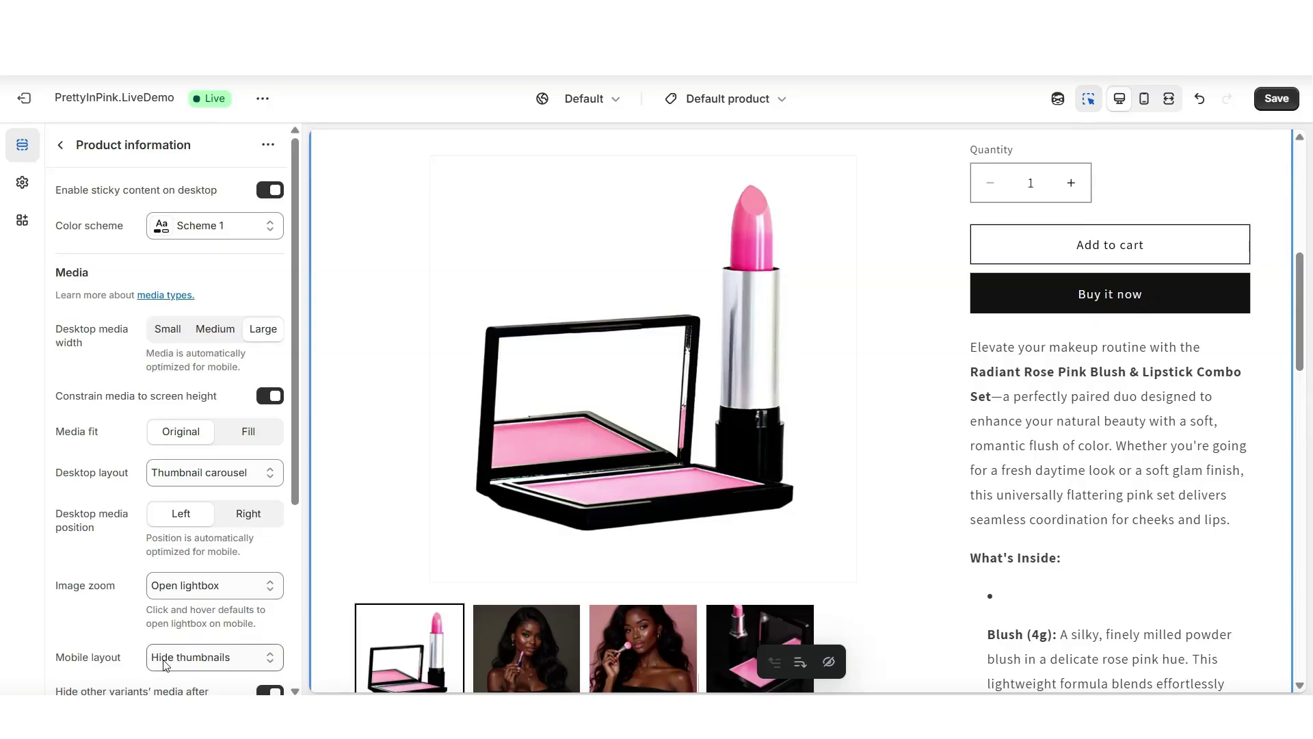
key(ctrl+shift+f)
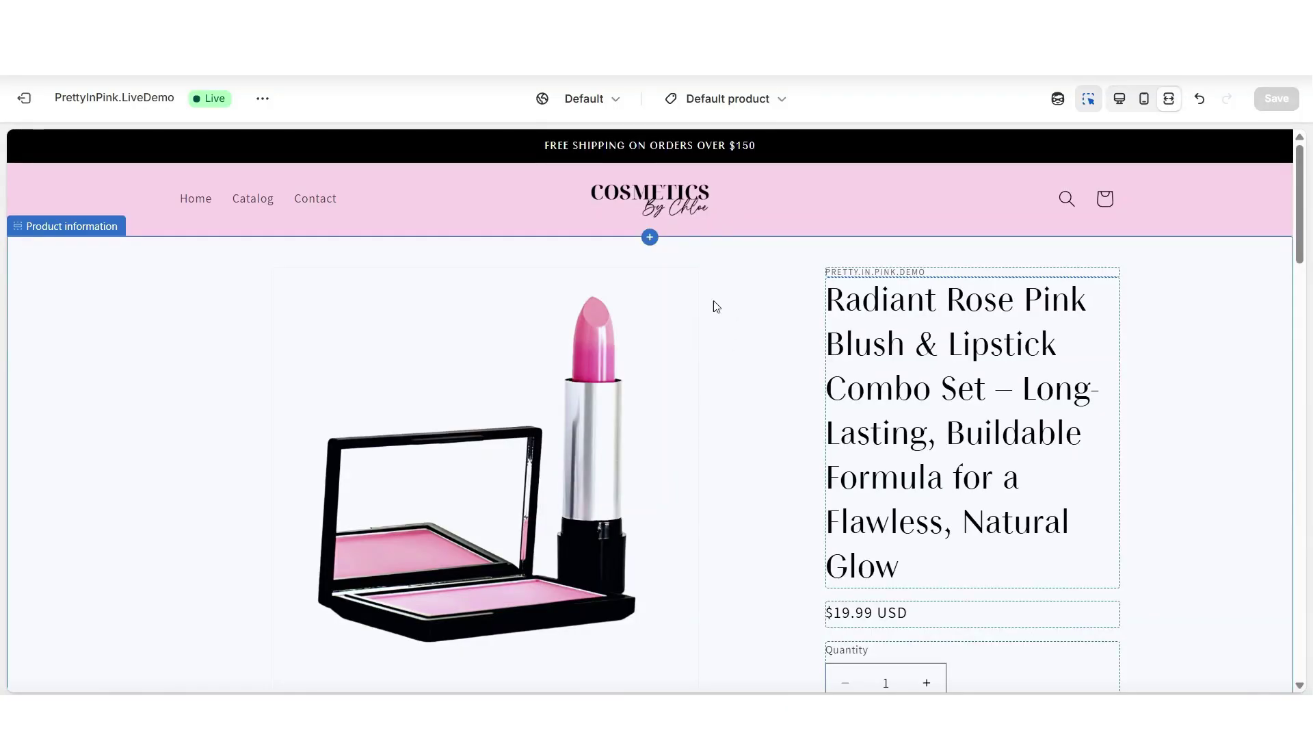
Ask Sidekick which sections can be added to the product page and read its answer.
click(1057, 99)
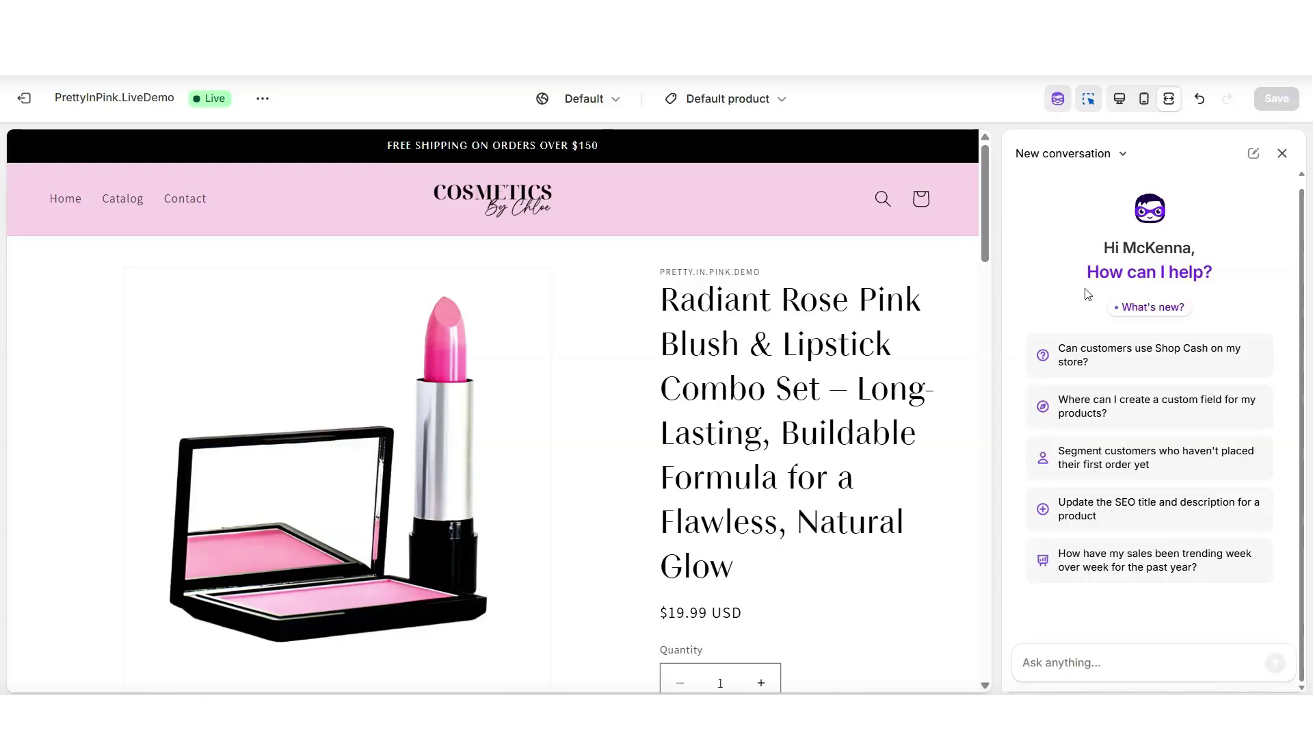
scroll(834, 345, down, 3)
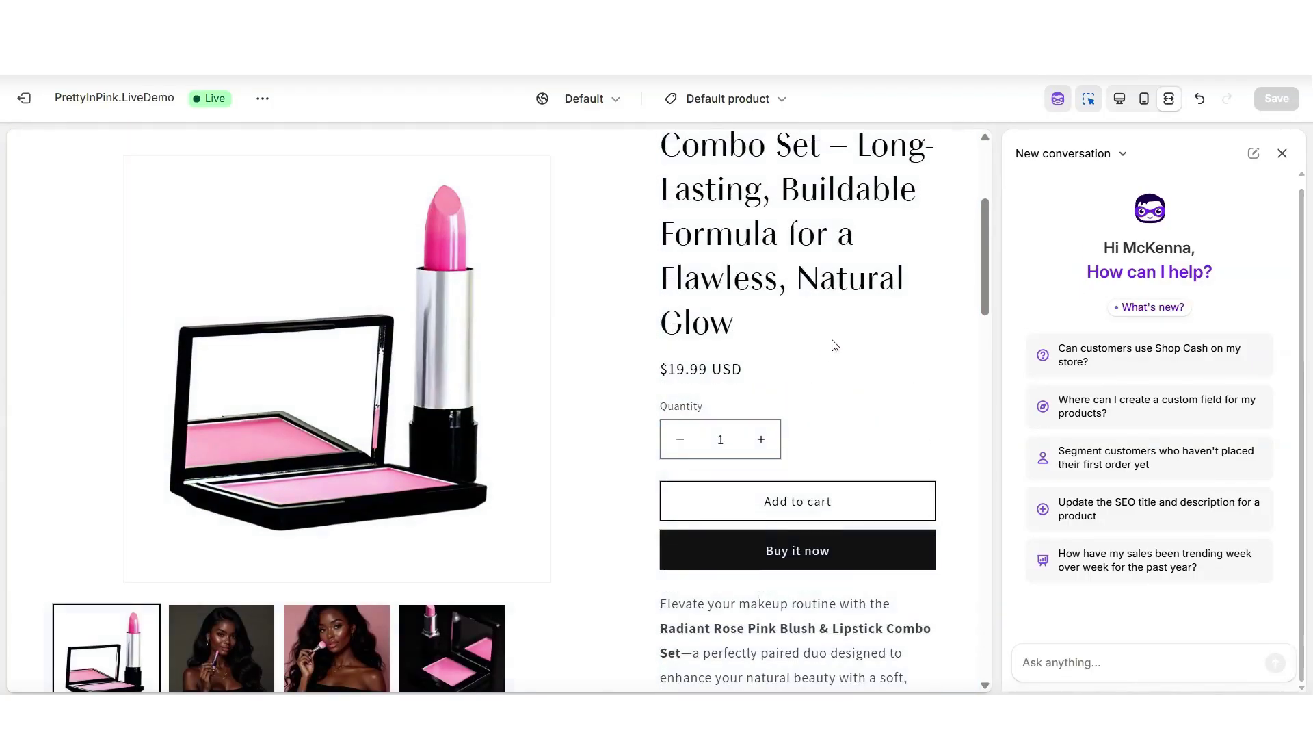
scroll(948, 317, up, 2)
text(What are a few sections I can add to my product page?)
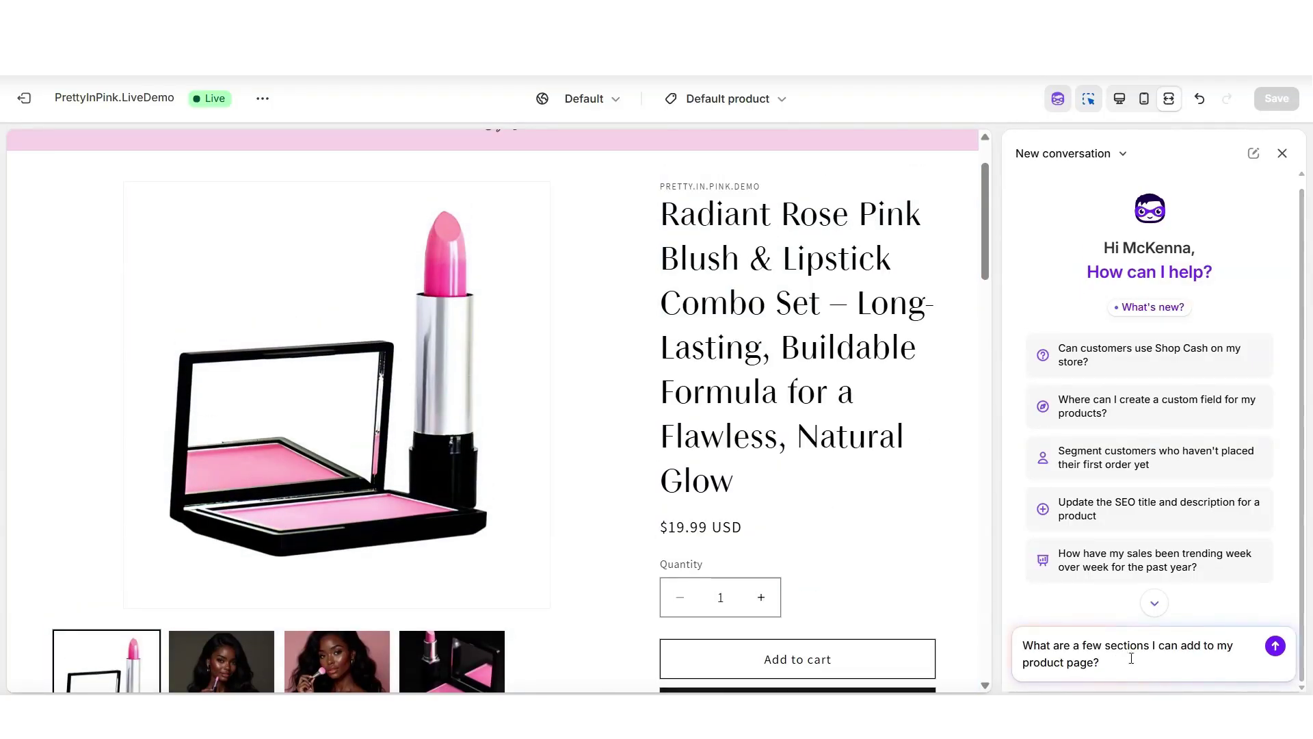
click(1275, 646)
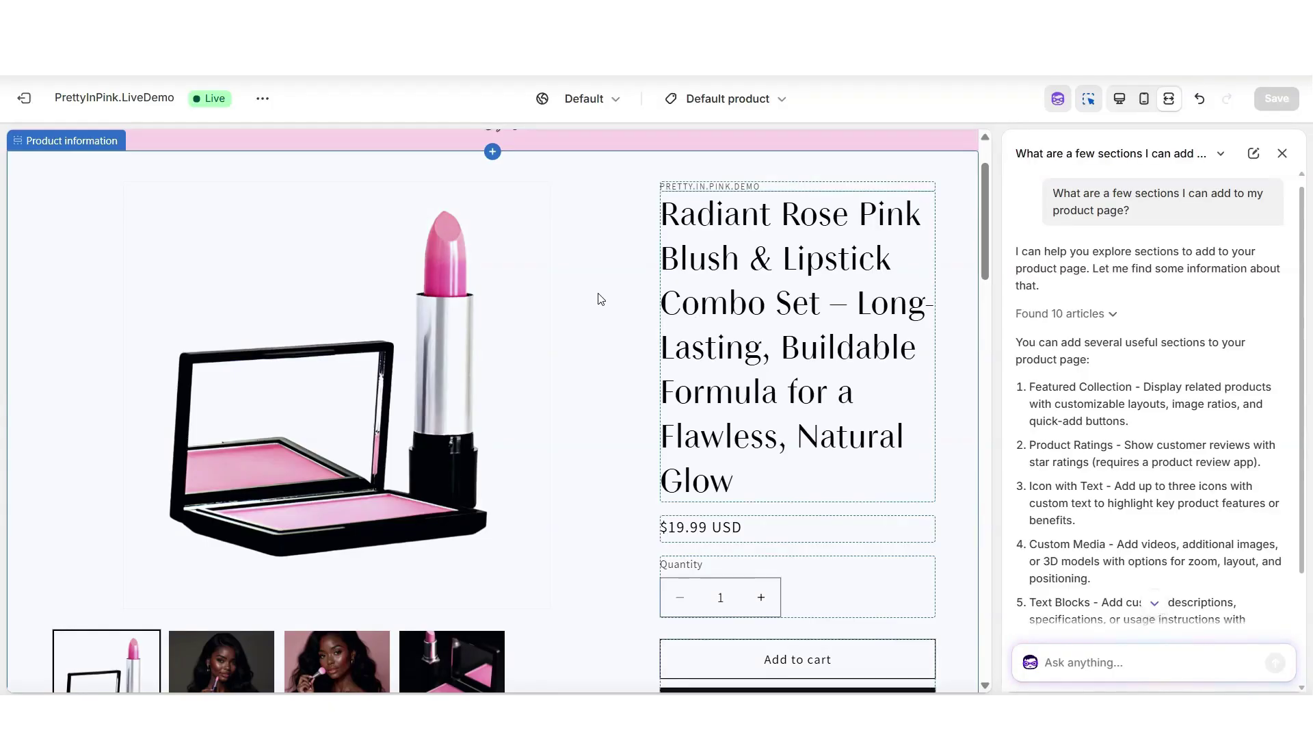
scroll(1292, 380, down, 2)
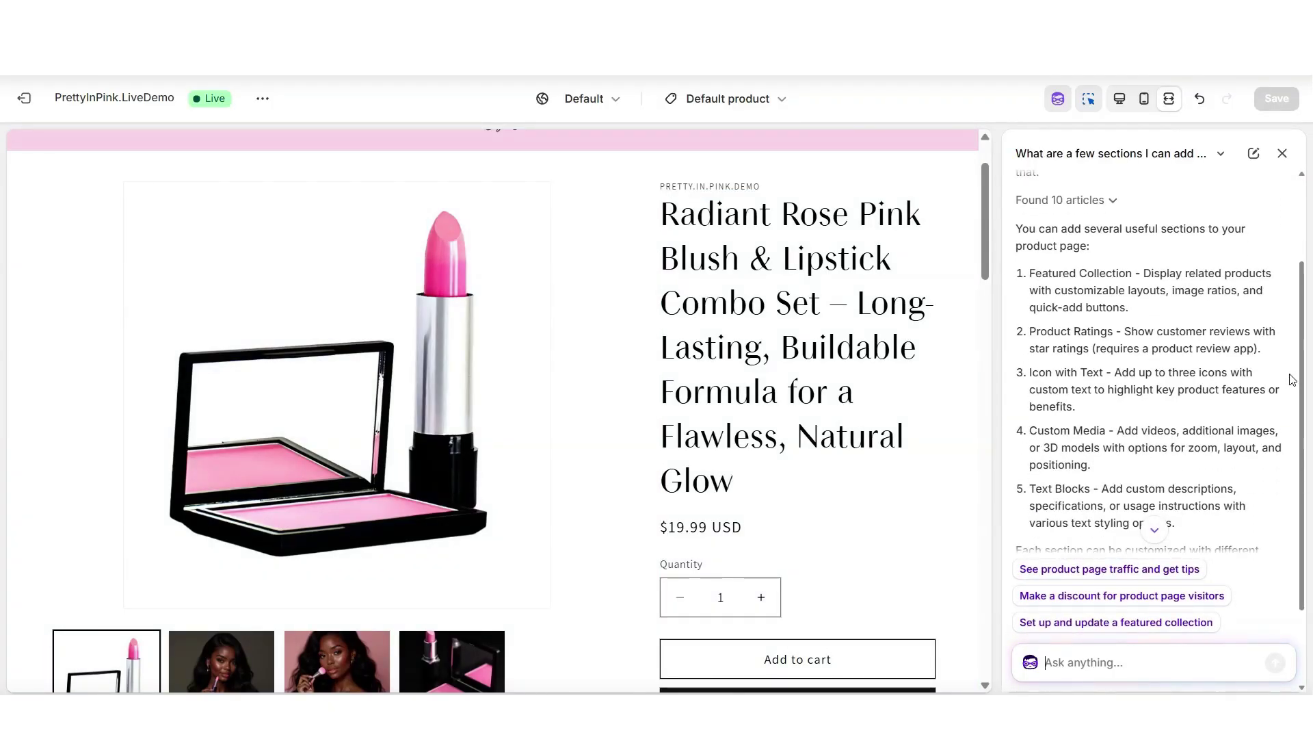
scroll(1292, 380, down, 2)
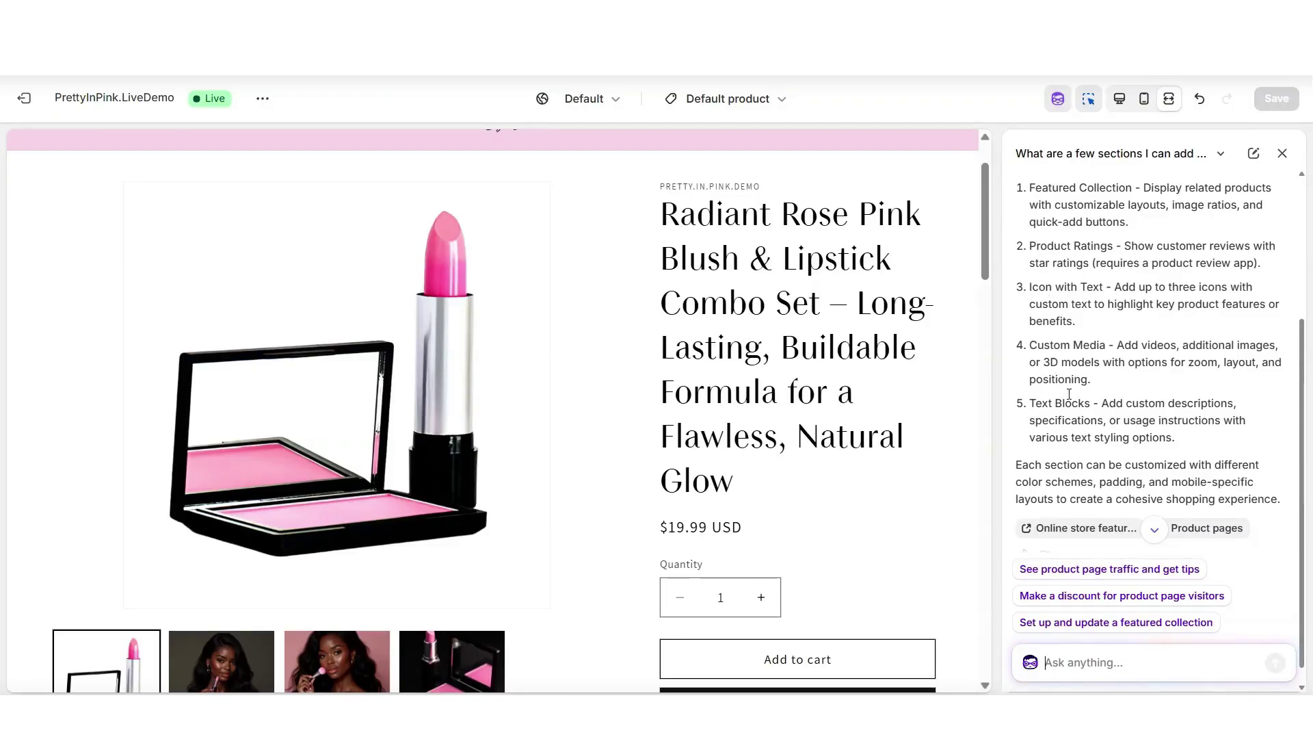
scroll(1067, 342, up, 2)
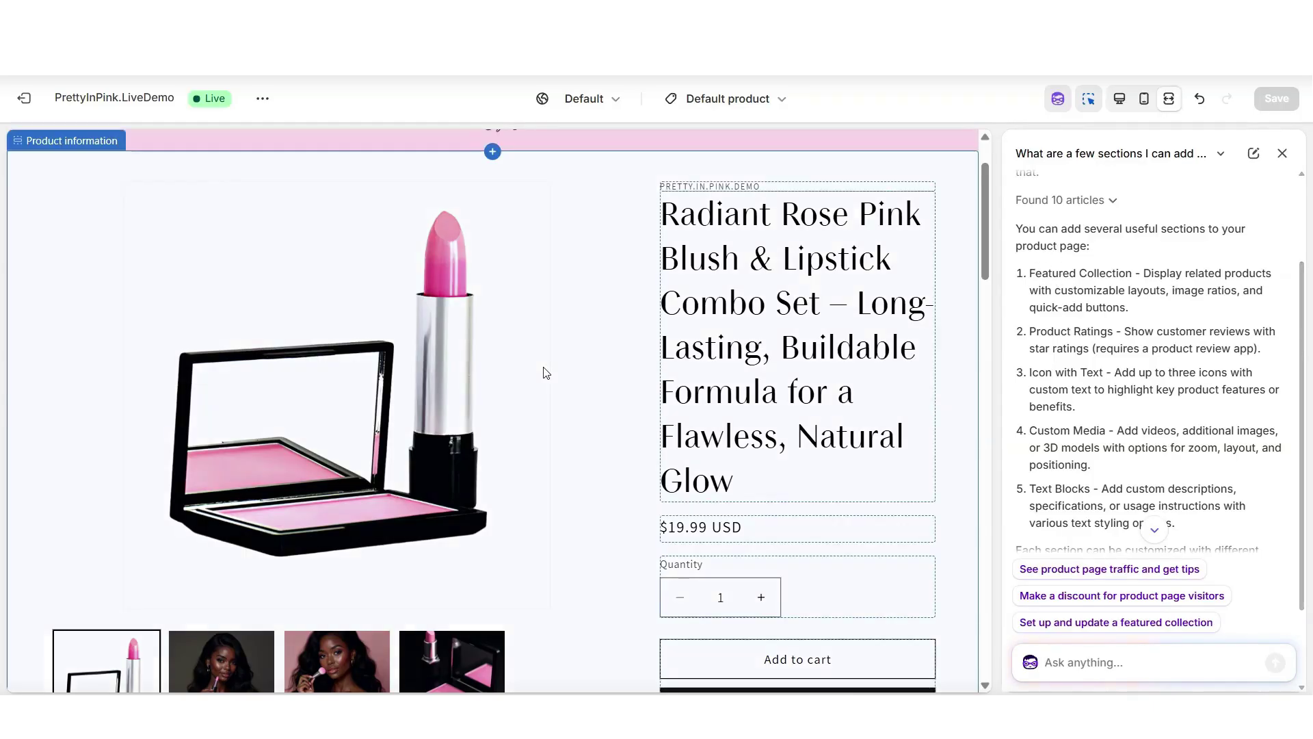
scroll(551, 359, up, 2)
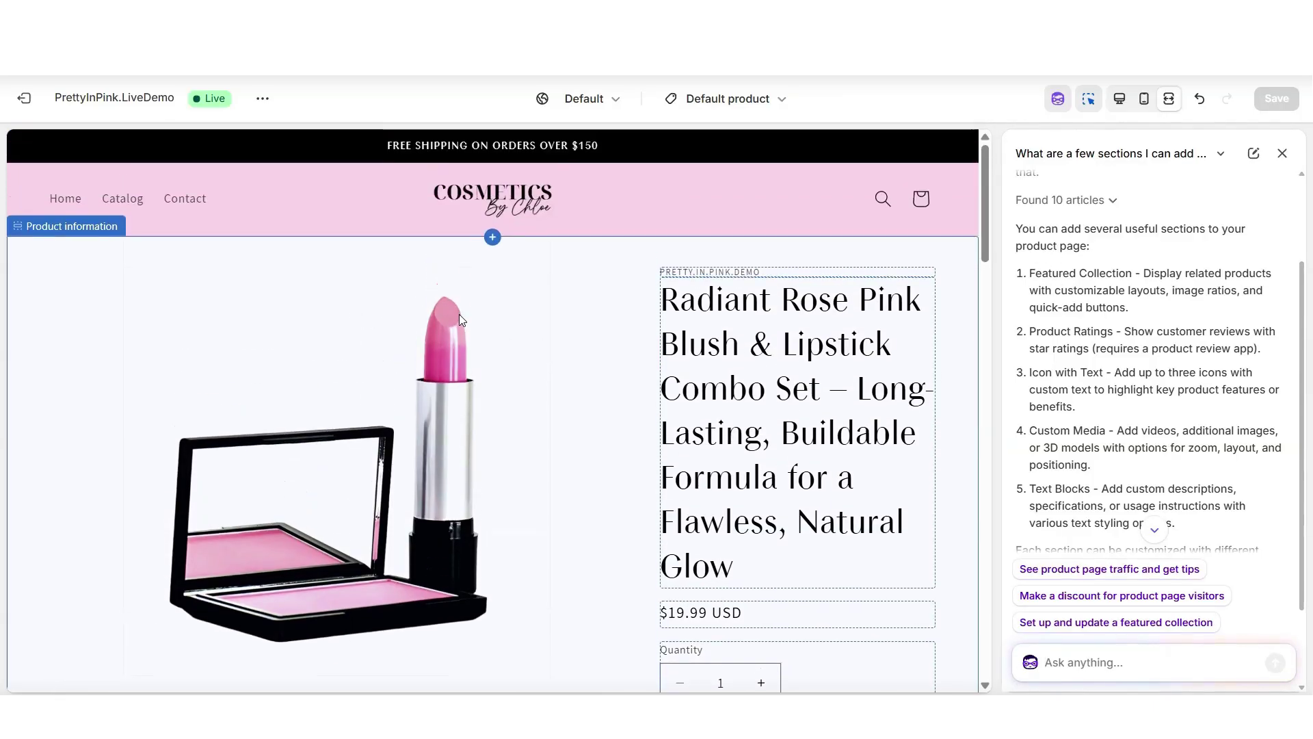
scroll(990, 326, down, 4)
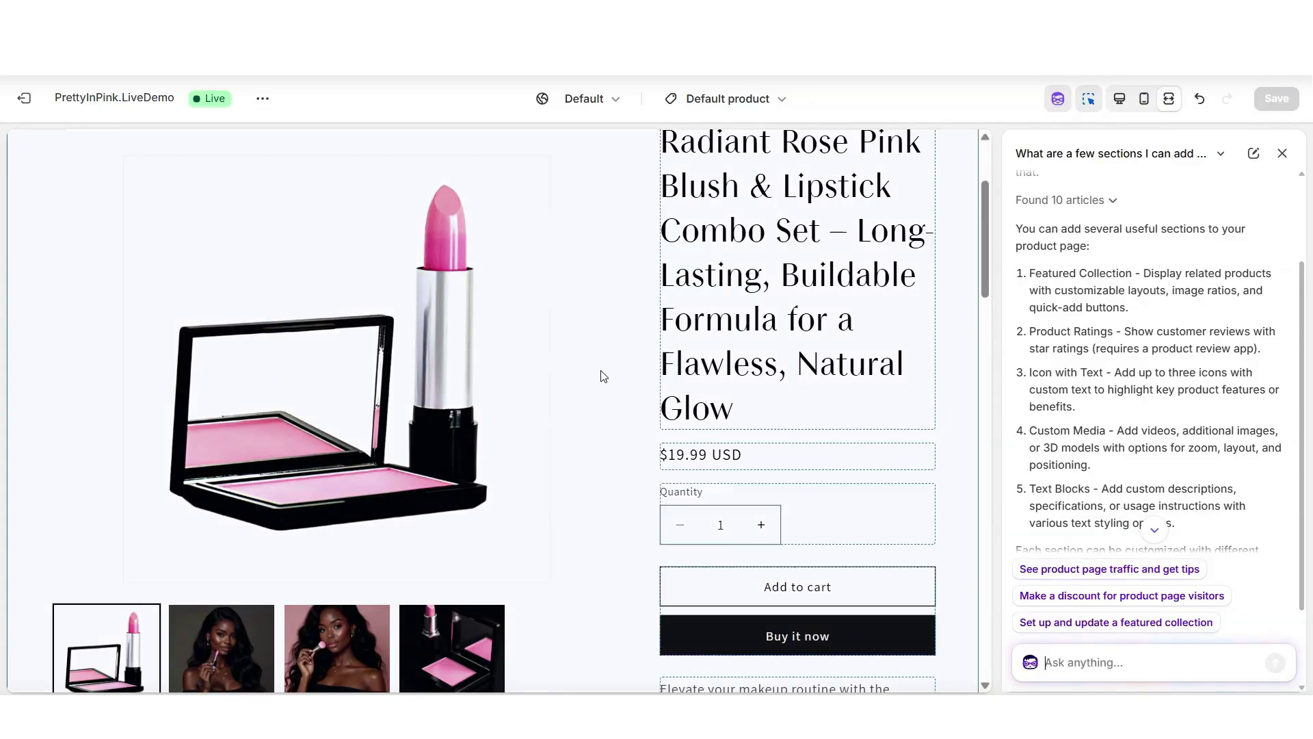
Ask Sidekick 'Thanks, how do I add the featured collection section?'.
click(1083, 661)
text(Thanks, how do I add the featured collection section?)
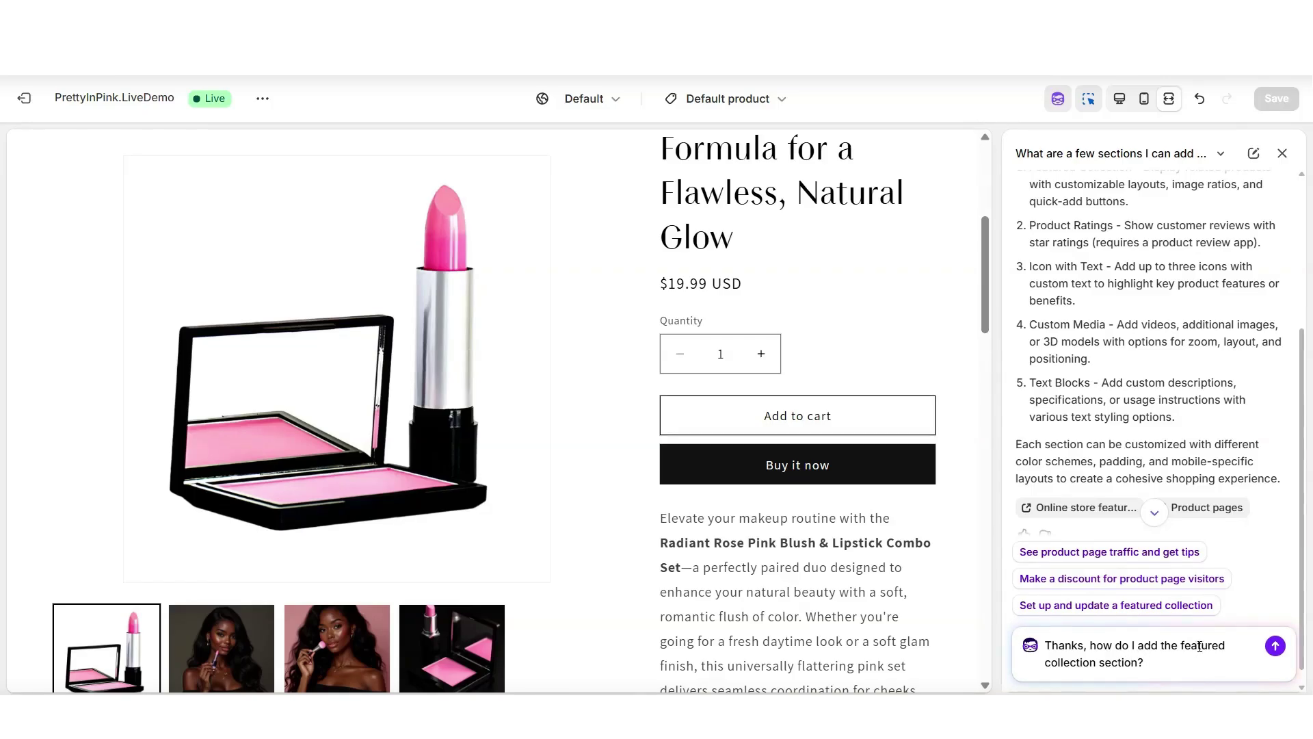
key(Return)
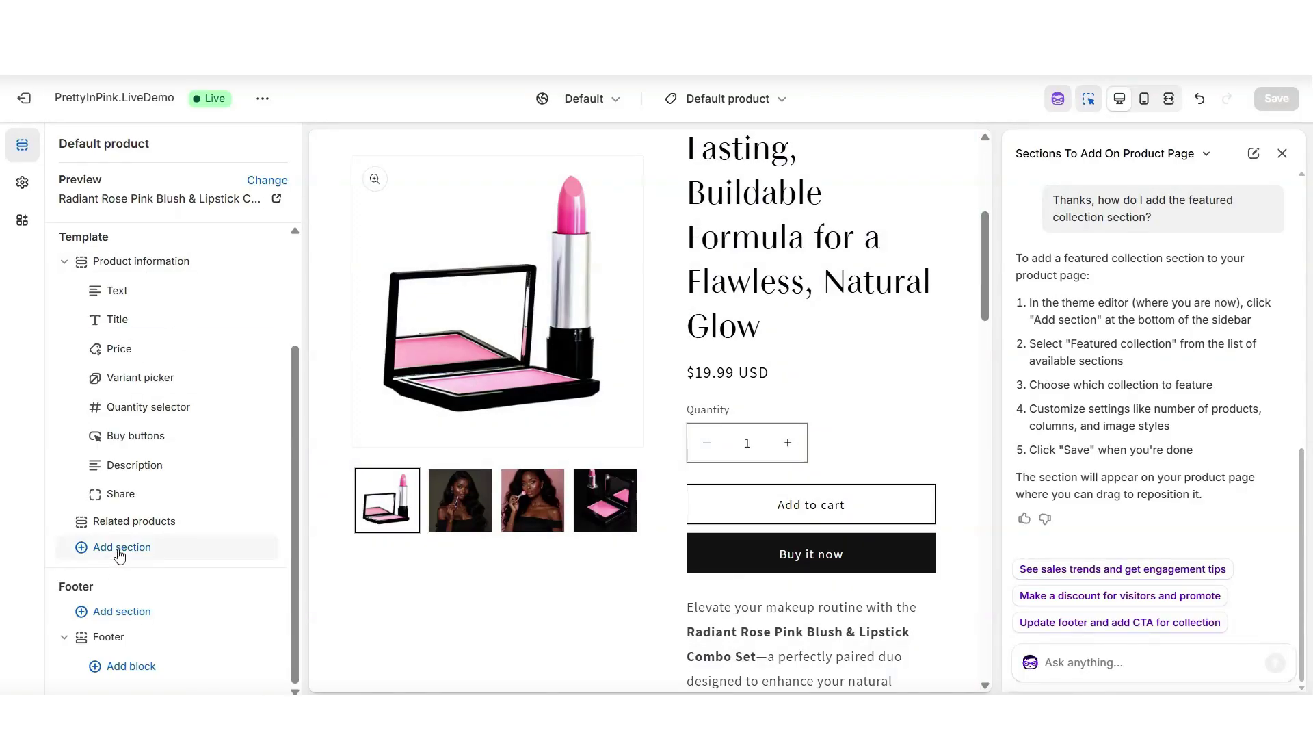
Add a Featured collection section, close Sidekick, and open the new section's settings.
click(120, 554)
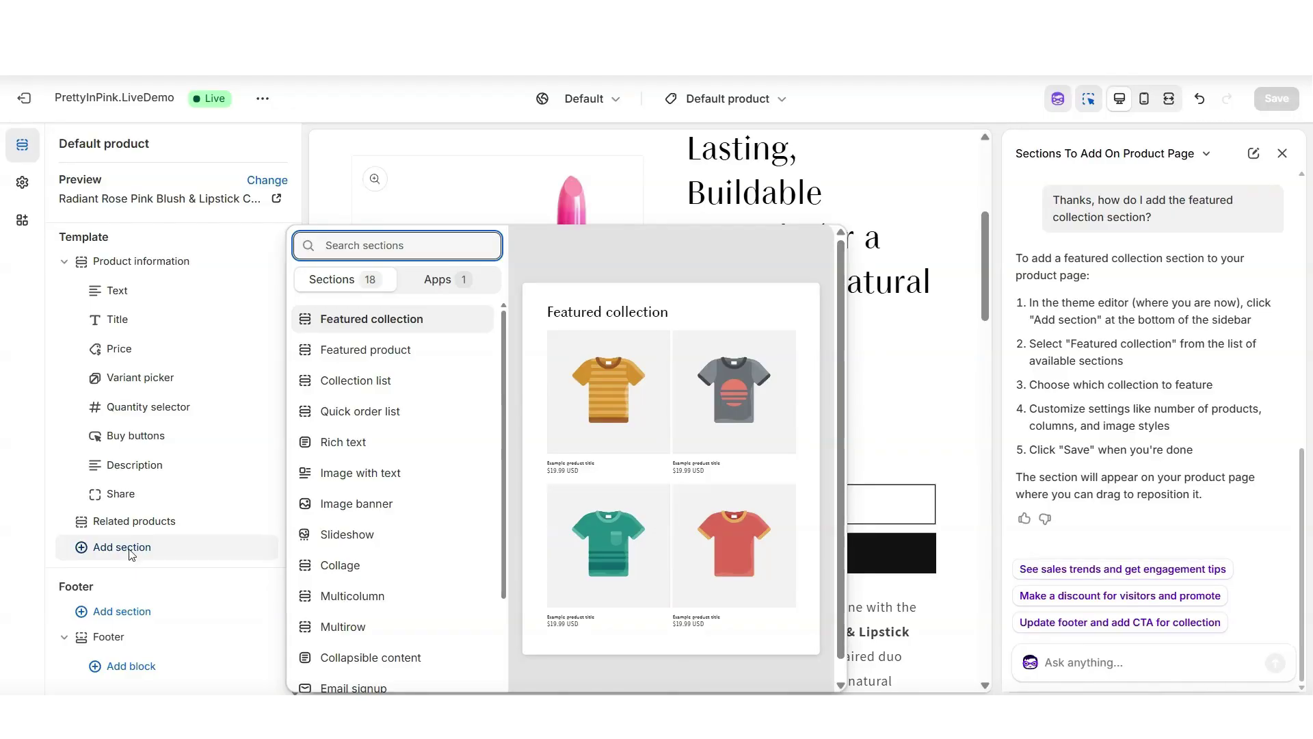
click(333, 322)
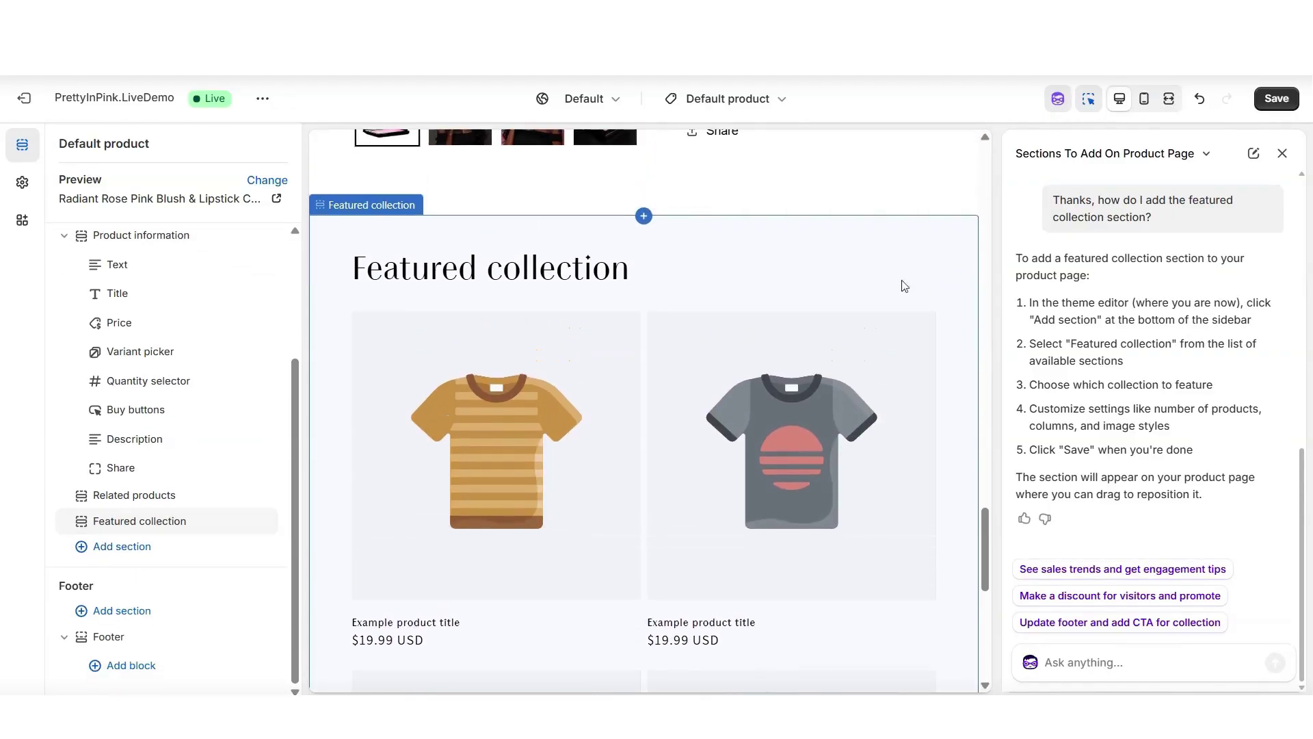
click(1283, 153)
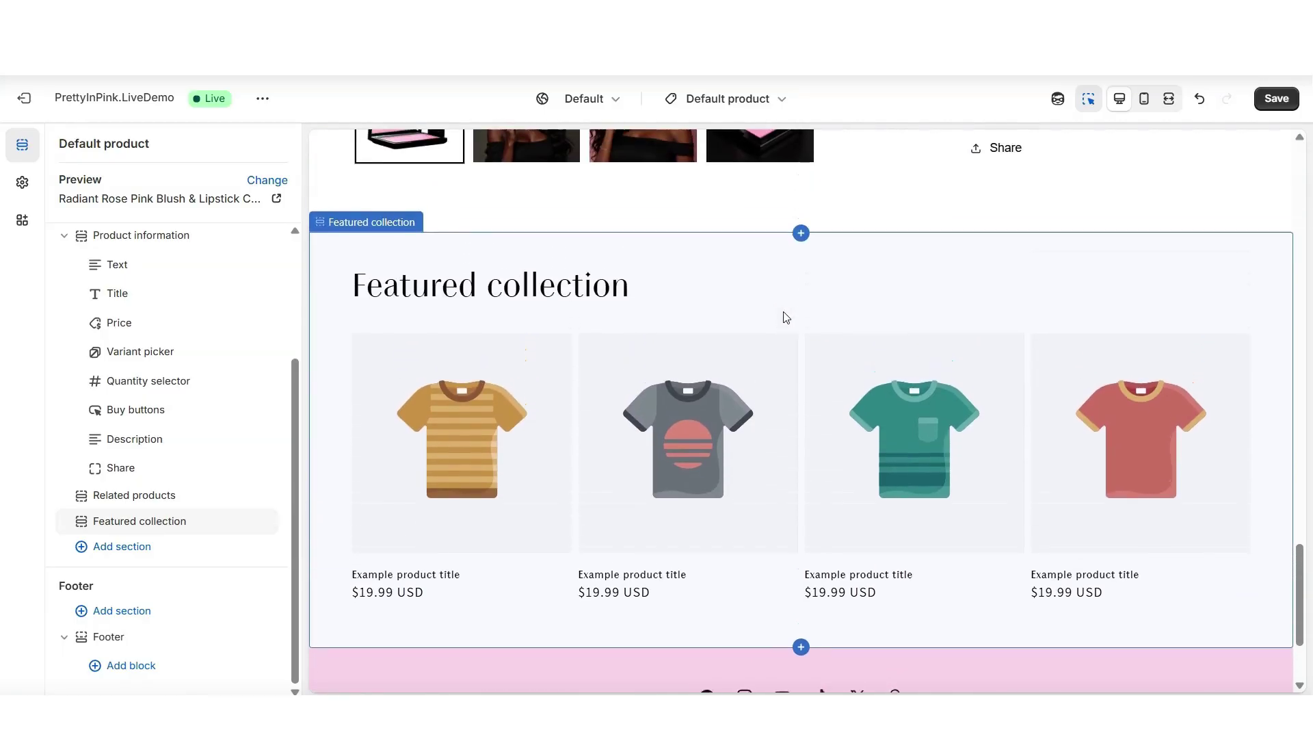
click(560, 301)
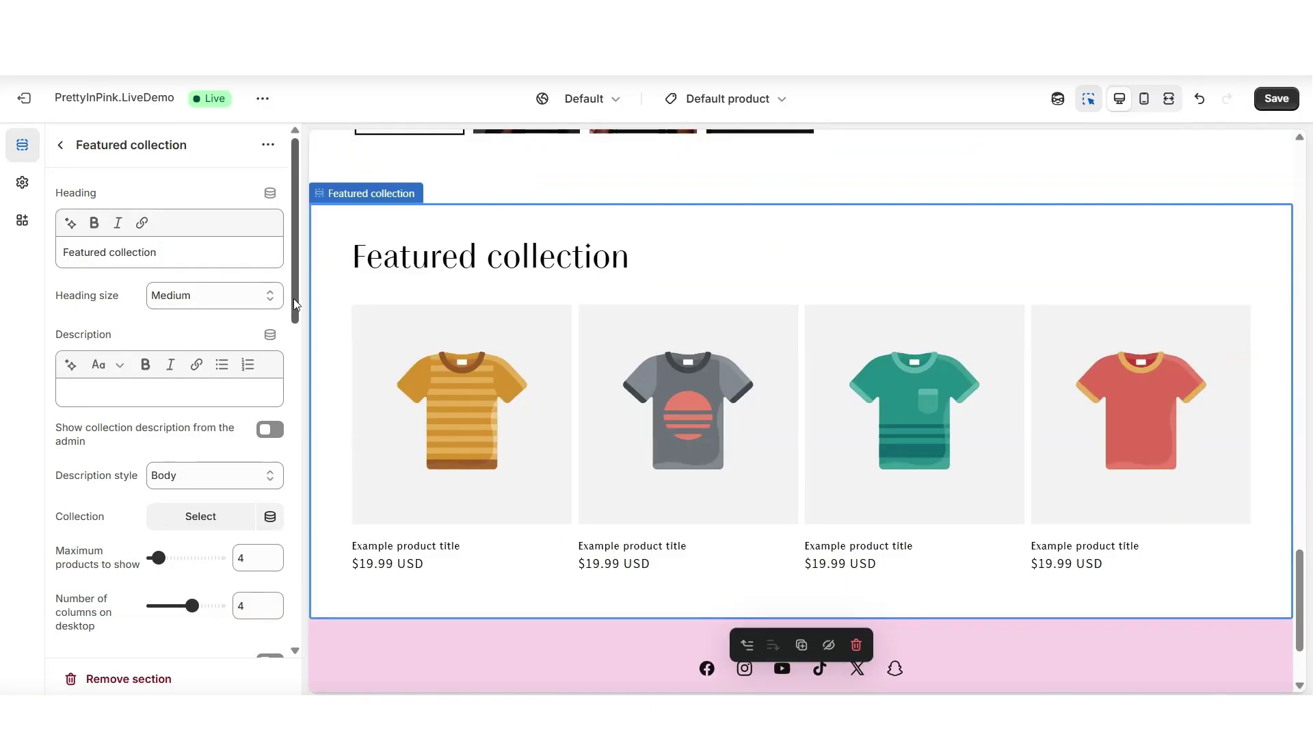
Change the heading to 'Shop More Of Our Products' and set Heading size to Large.
drag(294, 298, 297, 406)
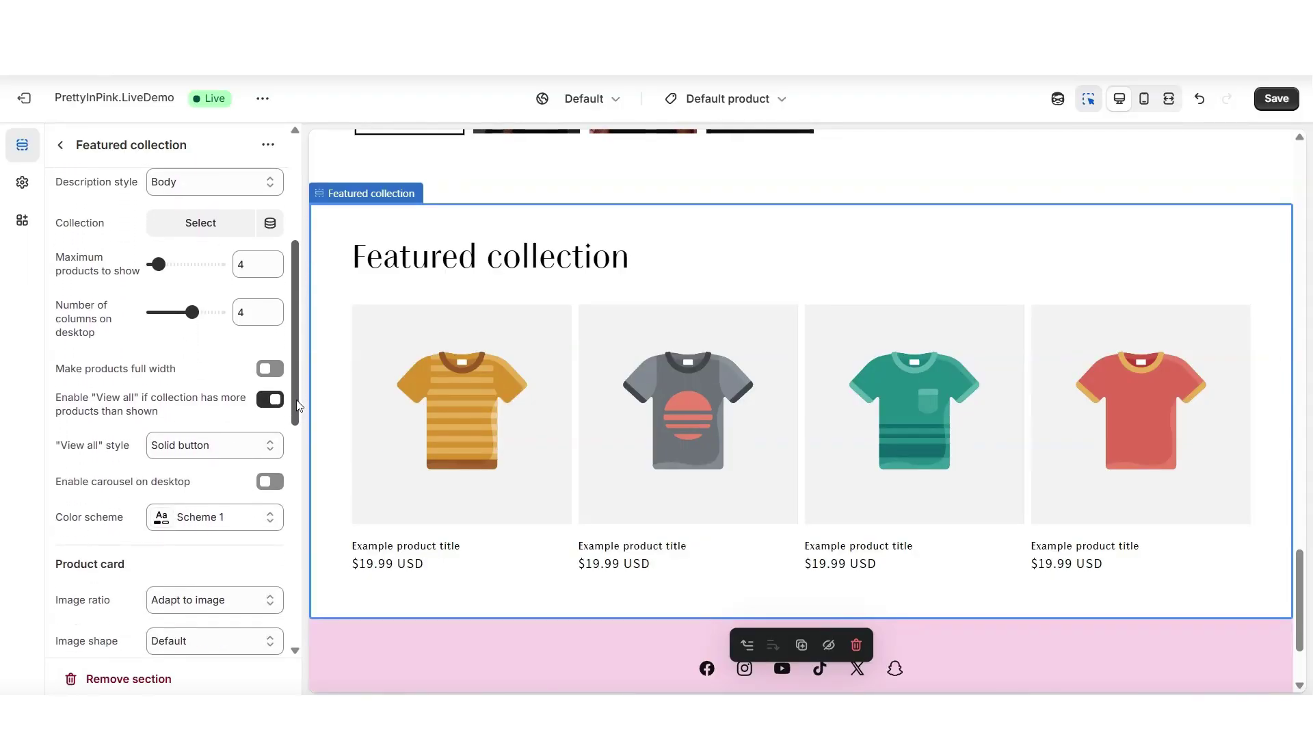
scroll(91, 195, up, 5)
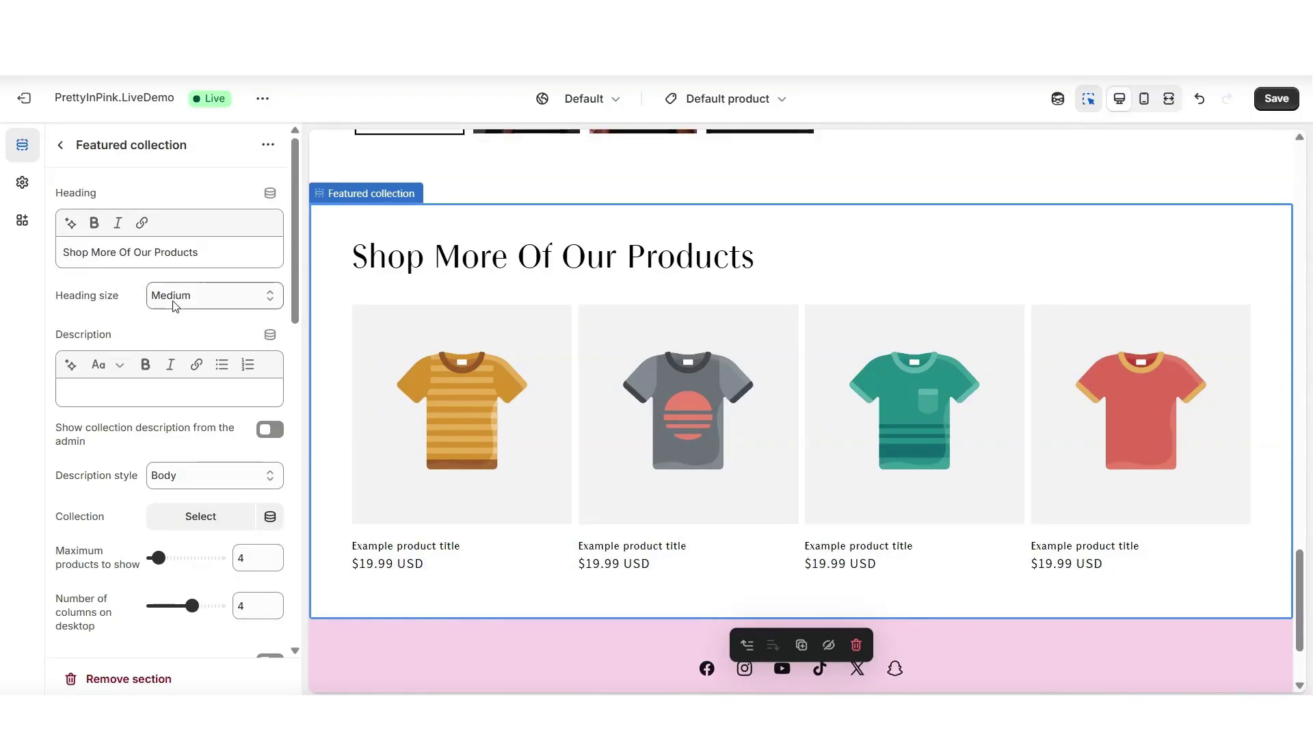
click(176, 299)
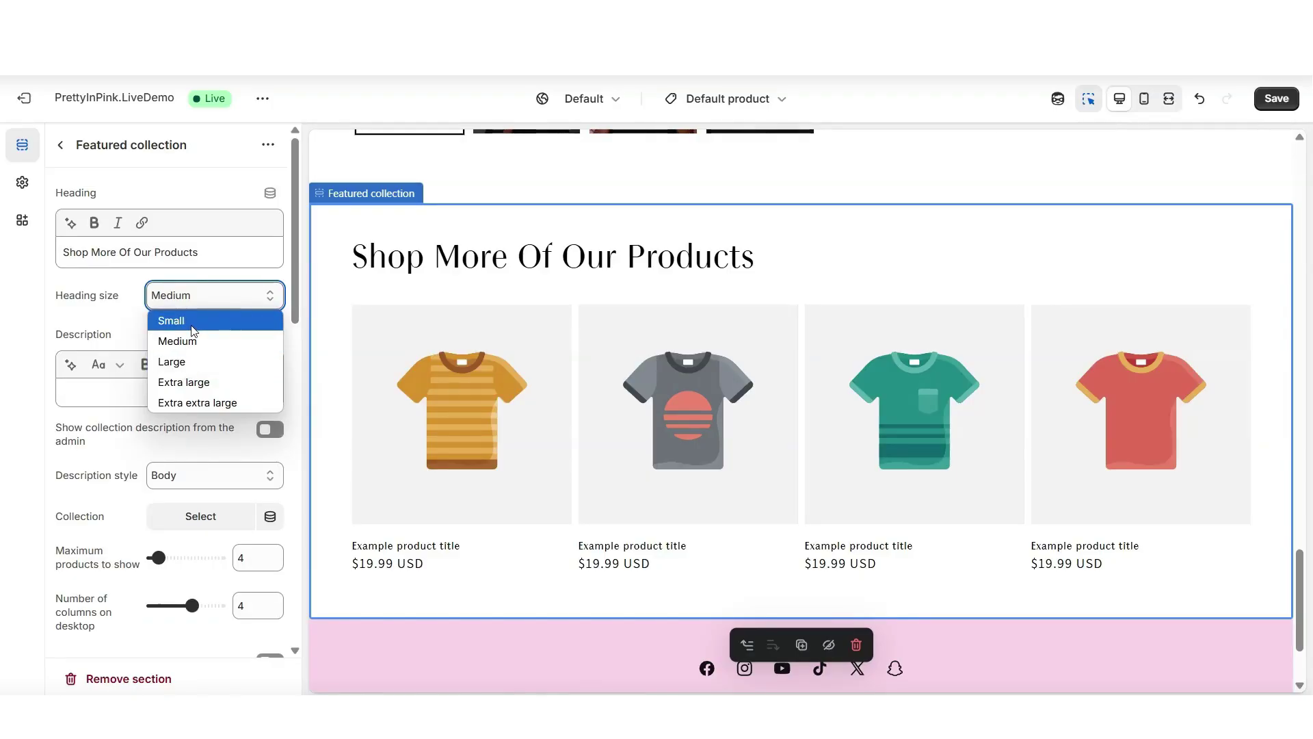
click(191, 362)
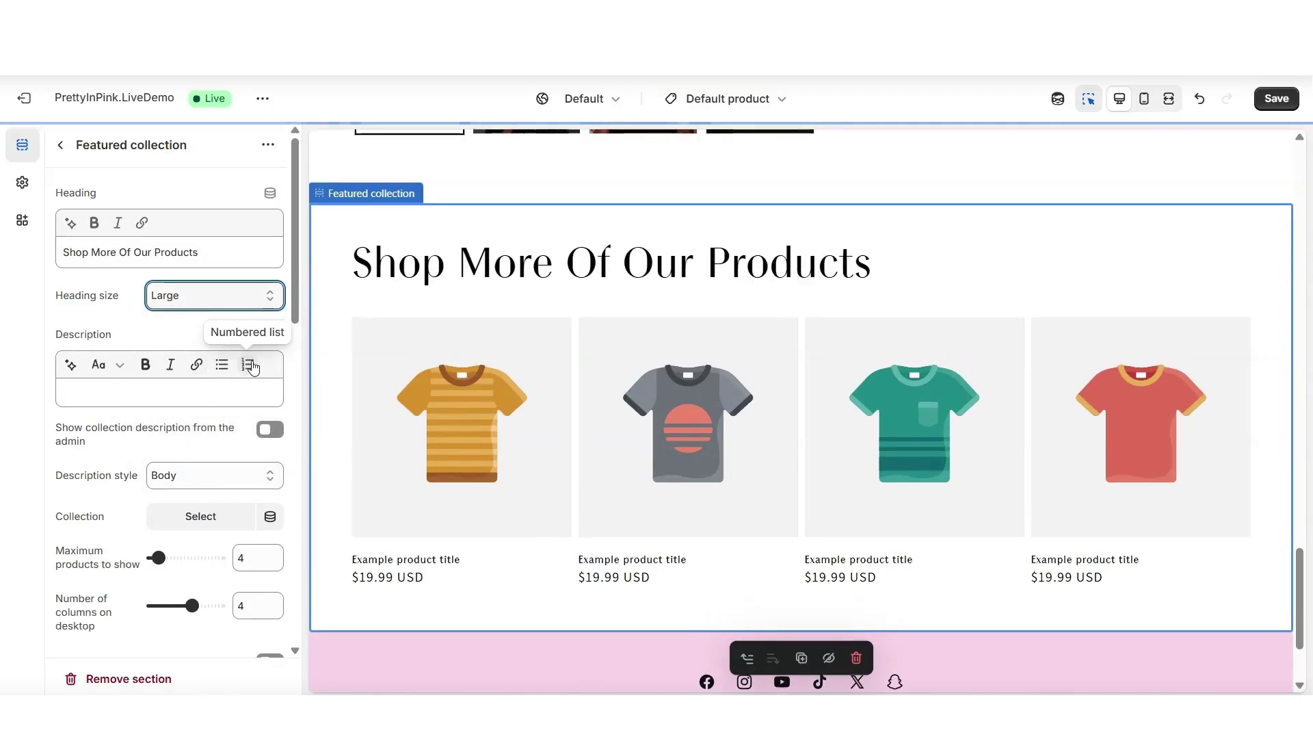
scroll(147, 338, down, 1)
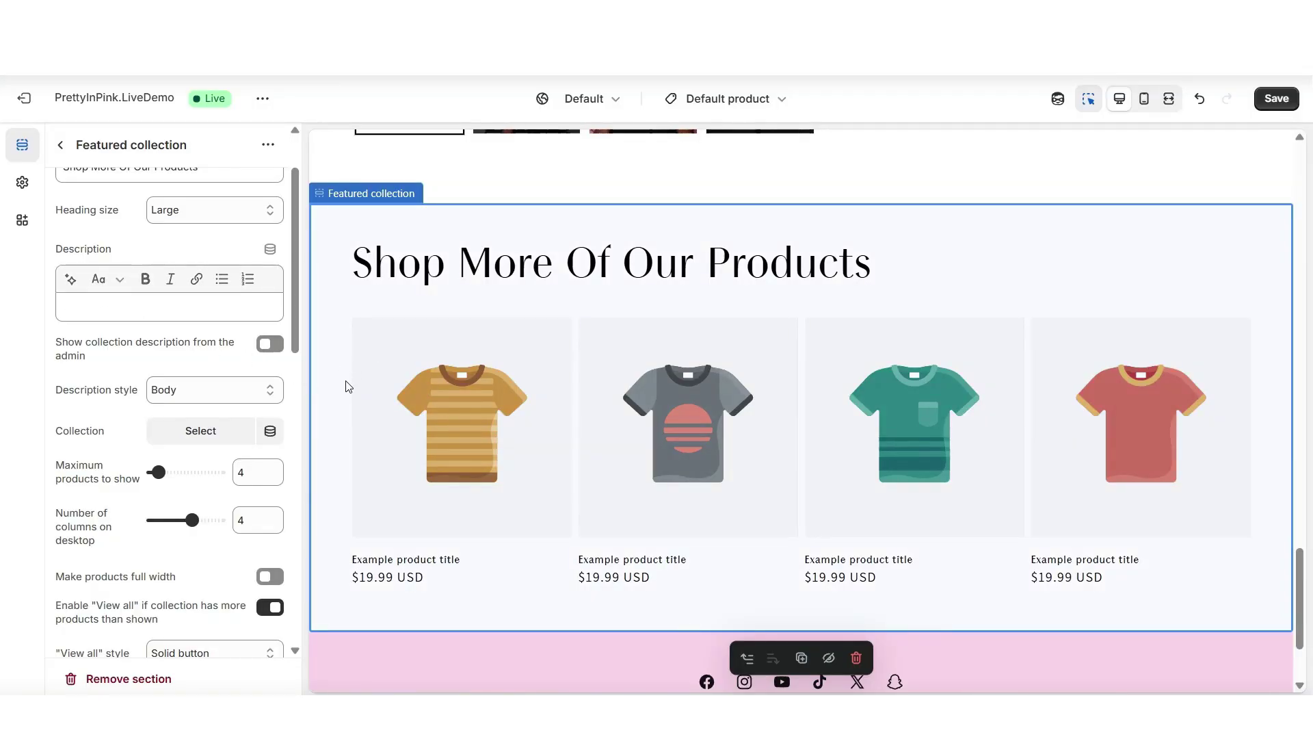
scroll(150, 247, down, 3)
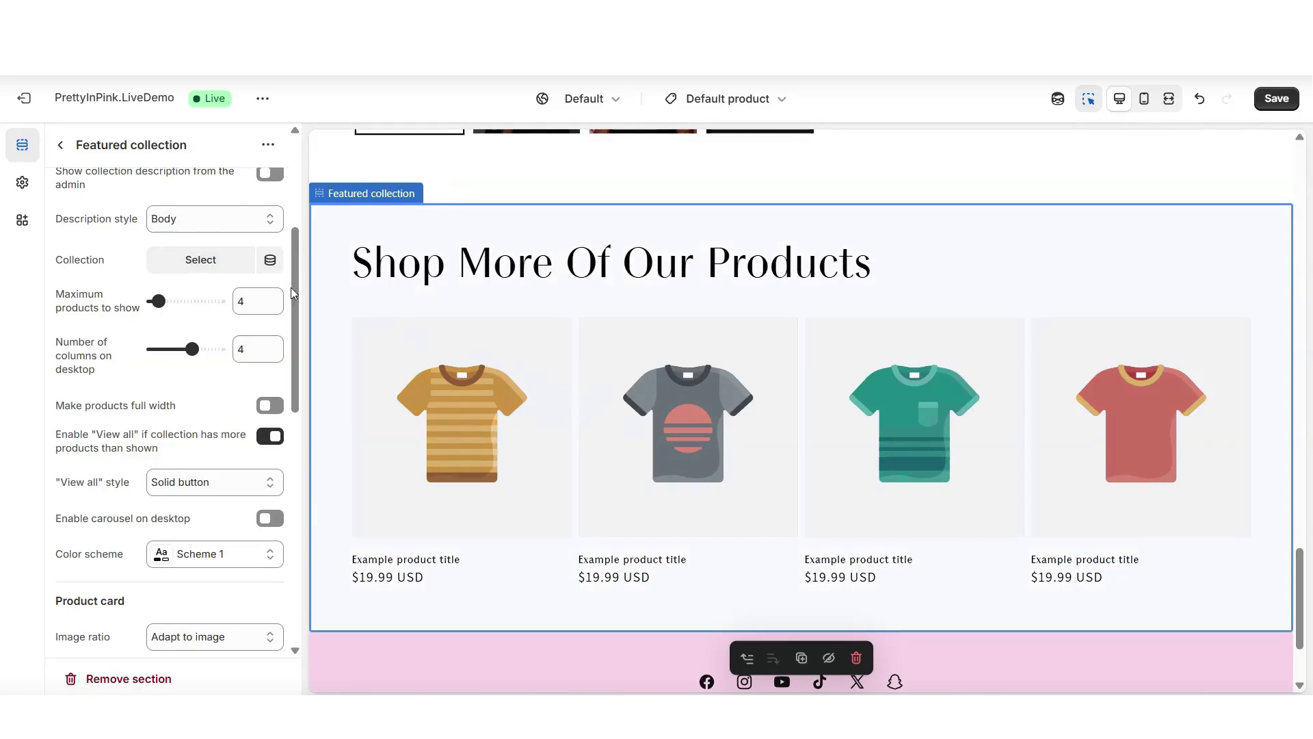
Feature the cosmetics collection and try reducing desktop columns to 3.
click(200, 260)
click(199, 278)
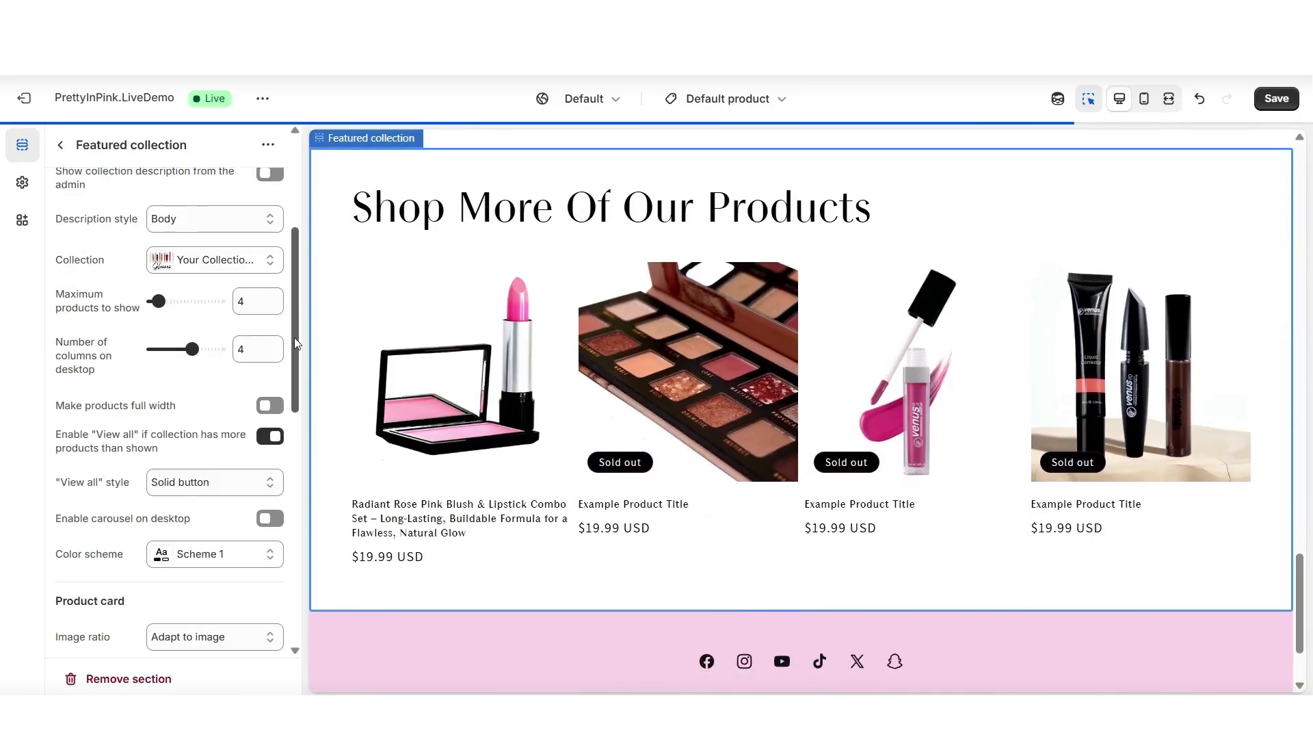
scroll(294, 338, down, 2)
scroll(1303, 385, up, 1)
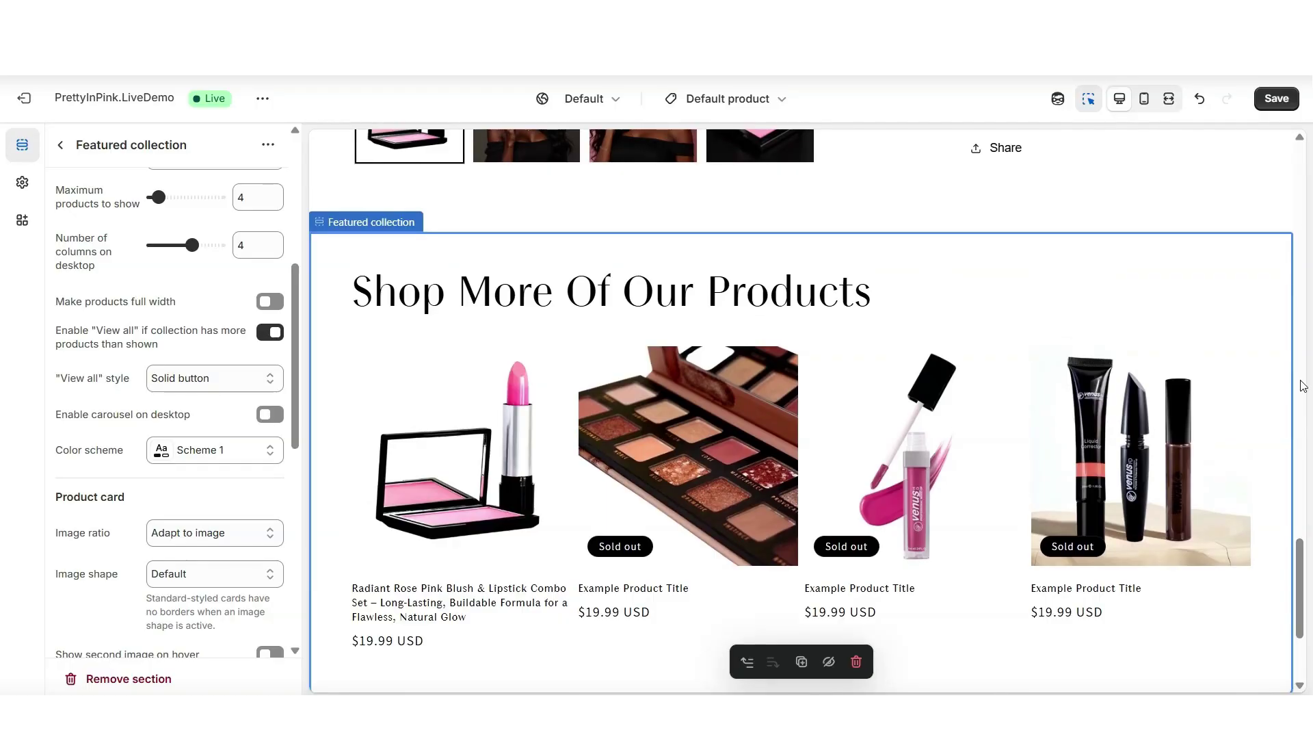
scroll(1303, 385, up, 5)
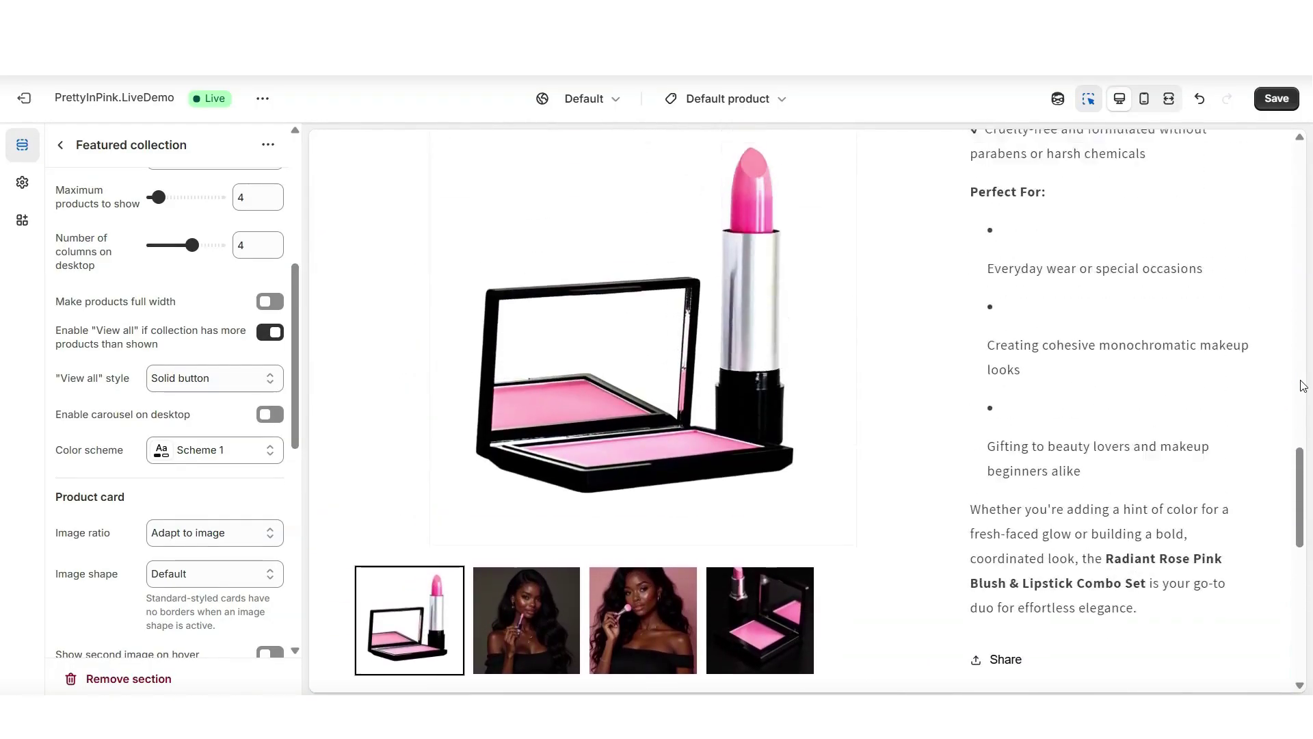
scroll(1303, 385, up, 4)
click(80, 206)
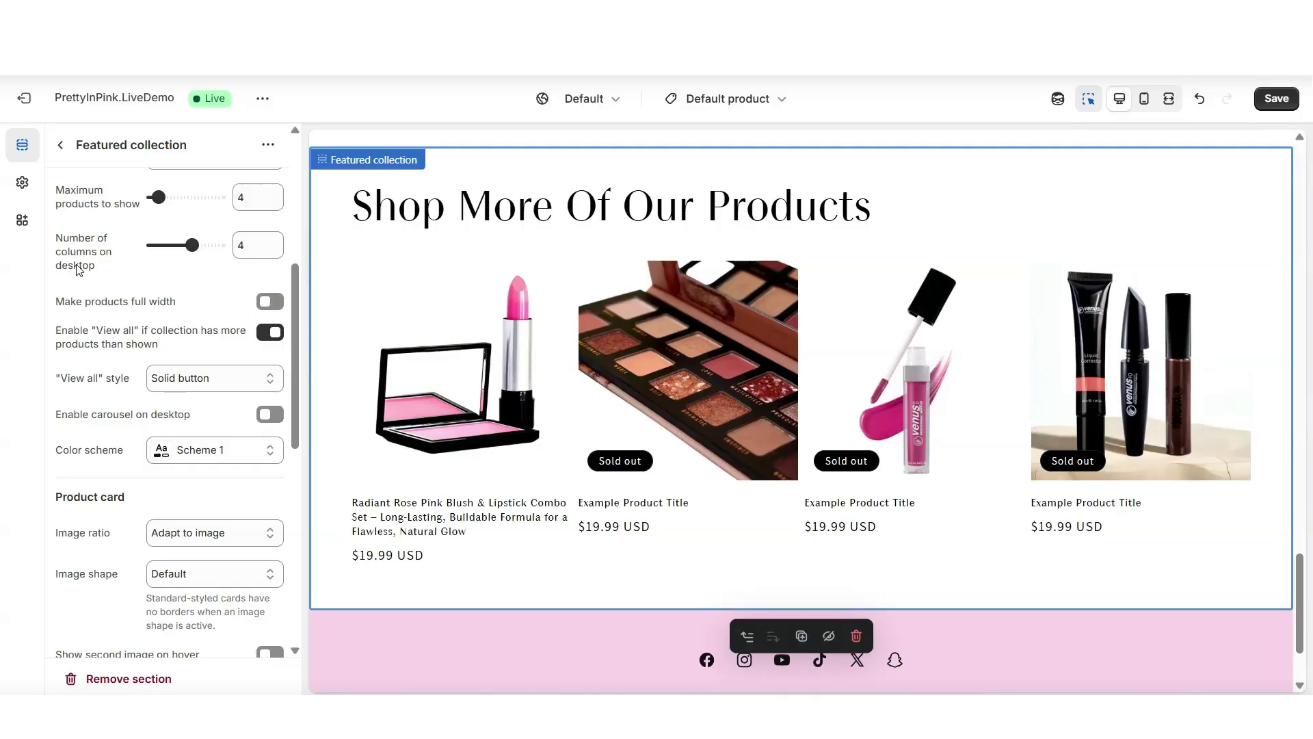
drag(192, 245, 177, 245)
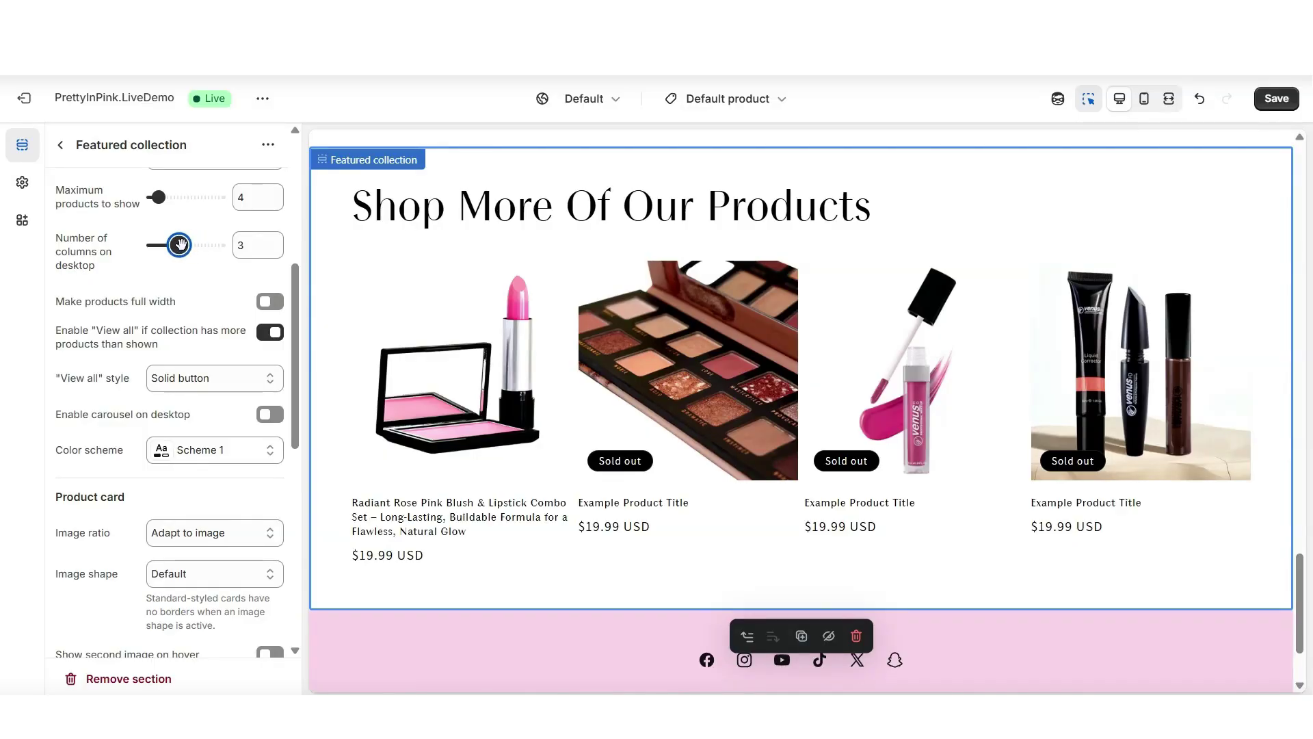
Preview the 3-column layout full width, then restore four desktop columns.
click(1169, 98)
scroll(912, 249, down, 2)
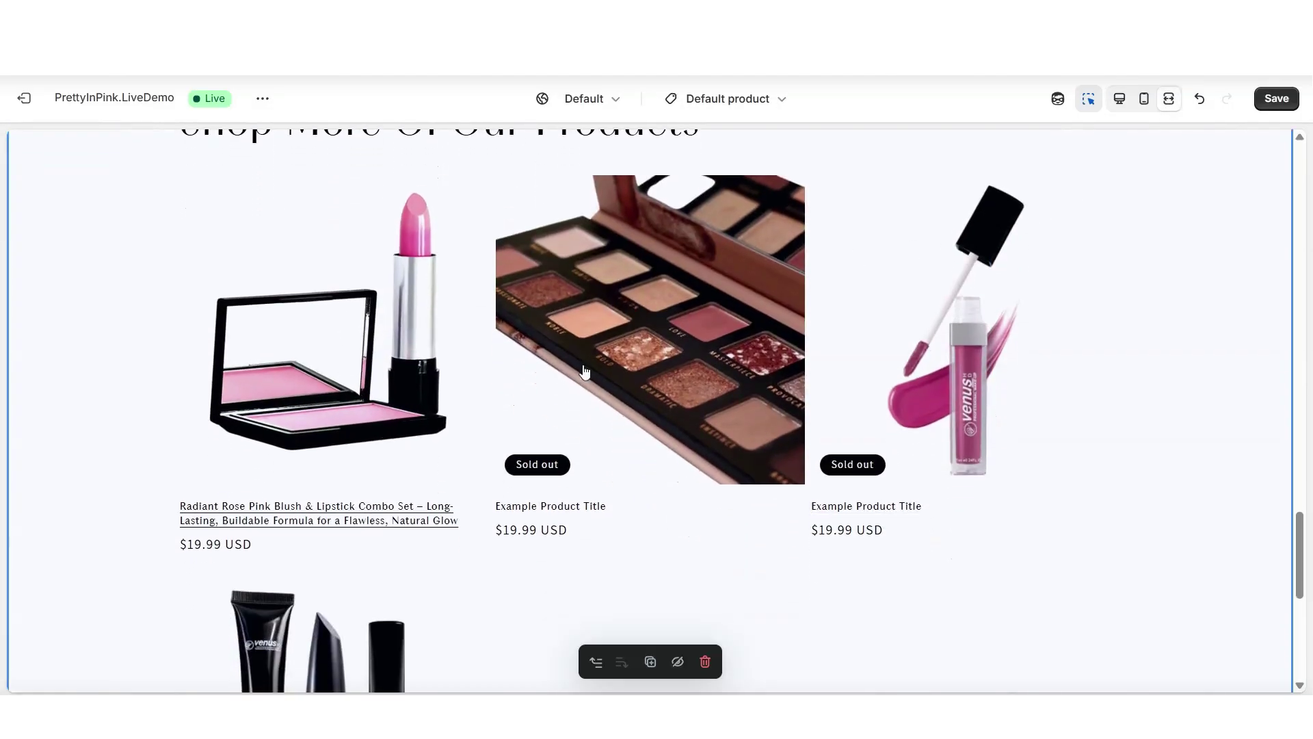
scroll(1225, 440, down, 5)
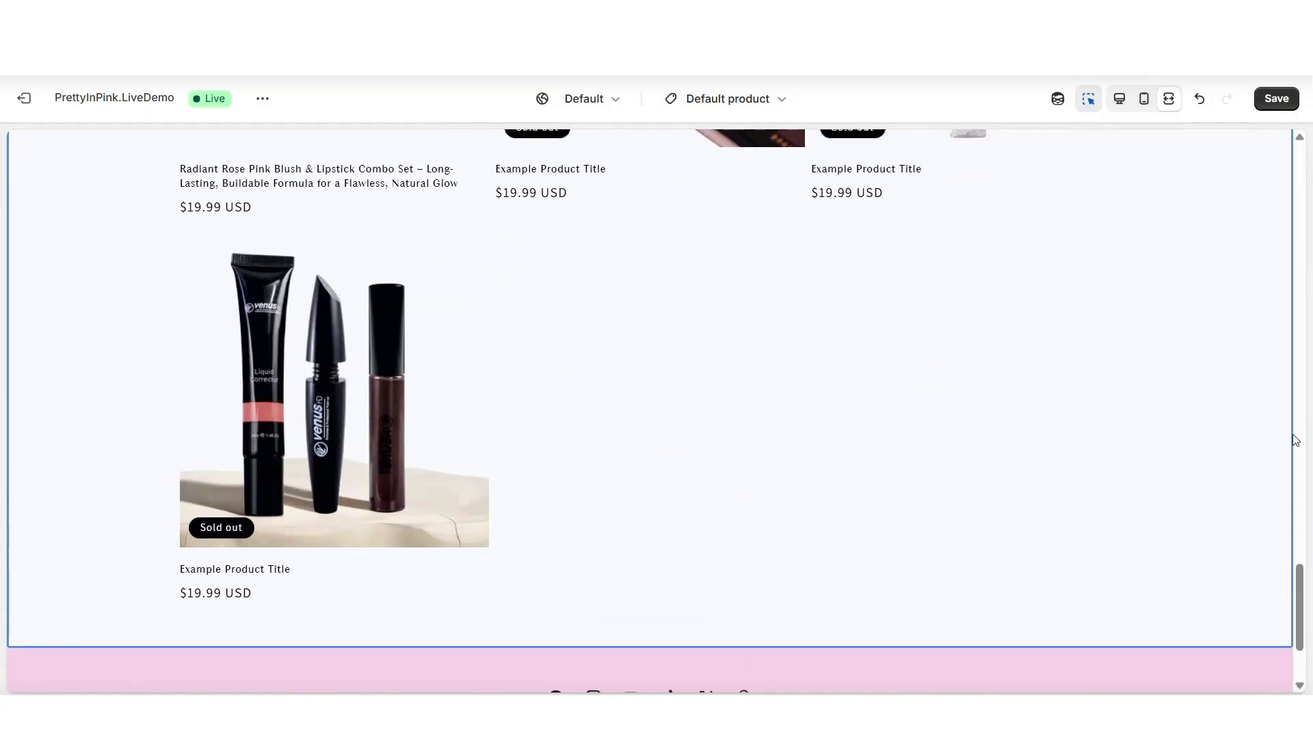
scroll(1225, 439, up, 3)
click(1120, 98)
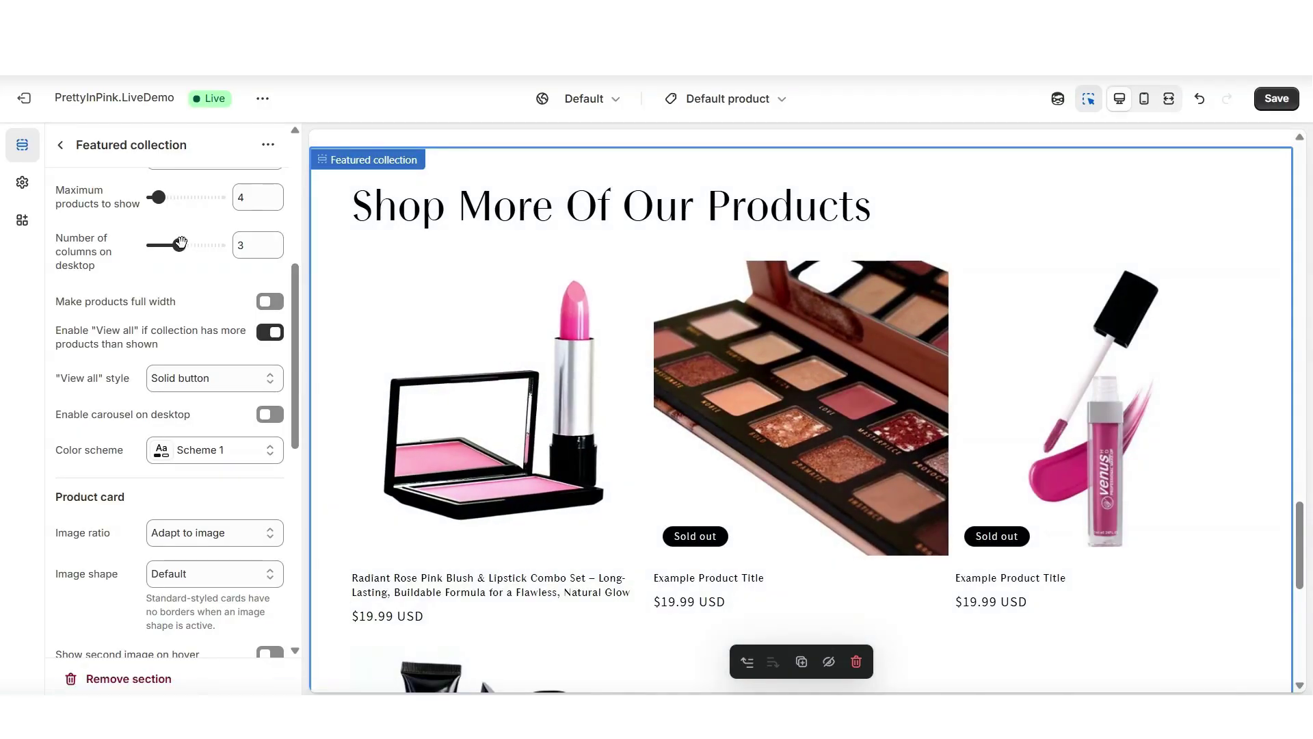
drag(179, 245, 192, 245)
Toggle Make products full width on and back off.
scroll(192, 273, down, 1)
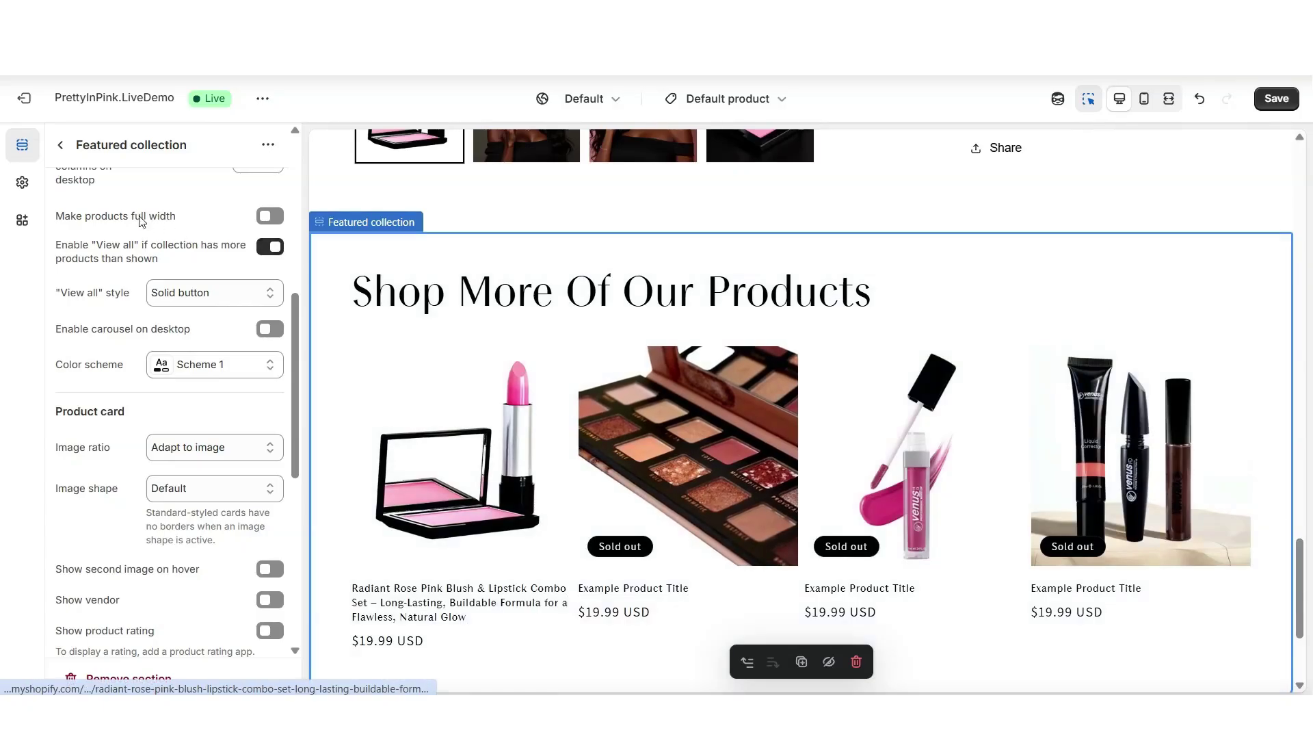
click(280, 217)
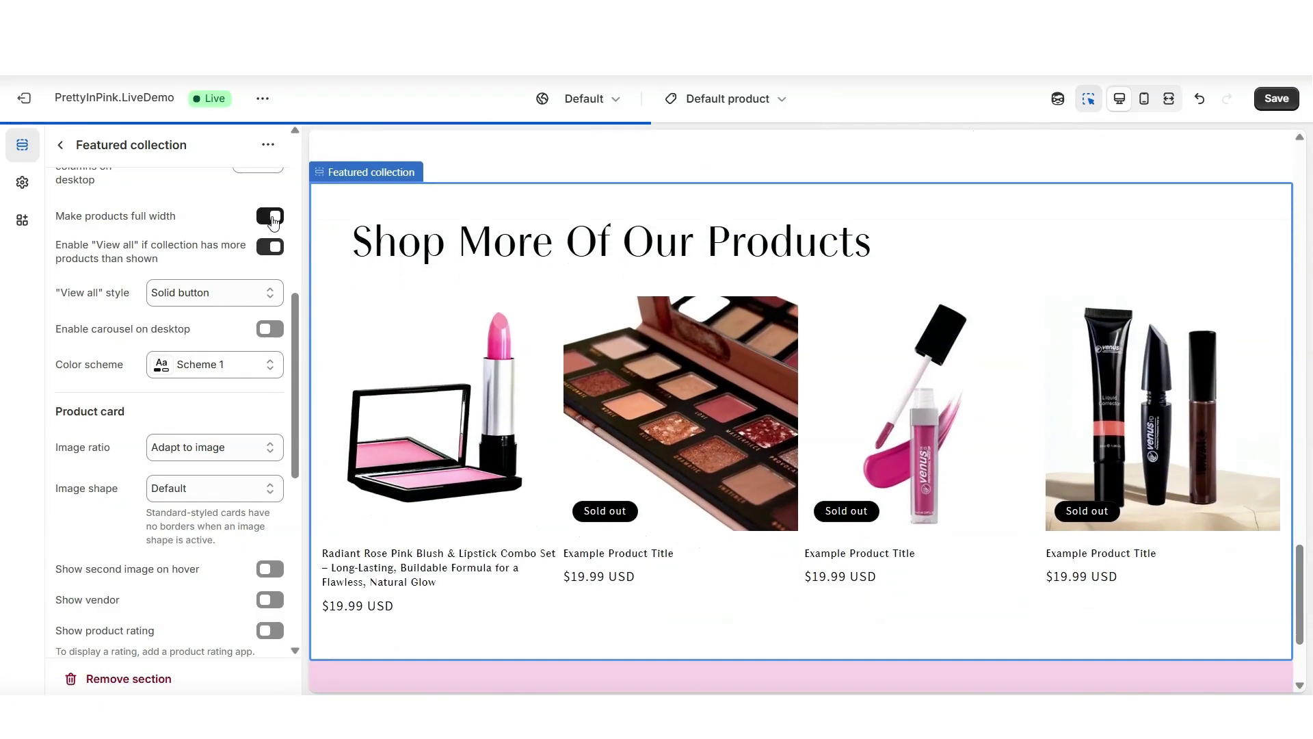
click(273, 218)
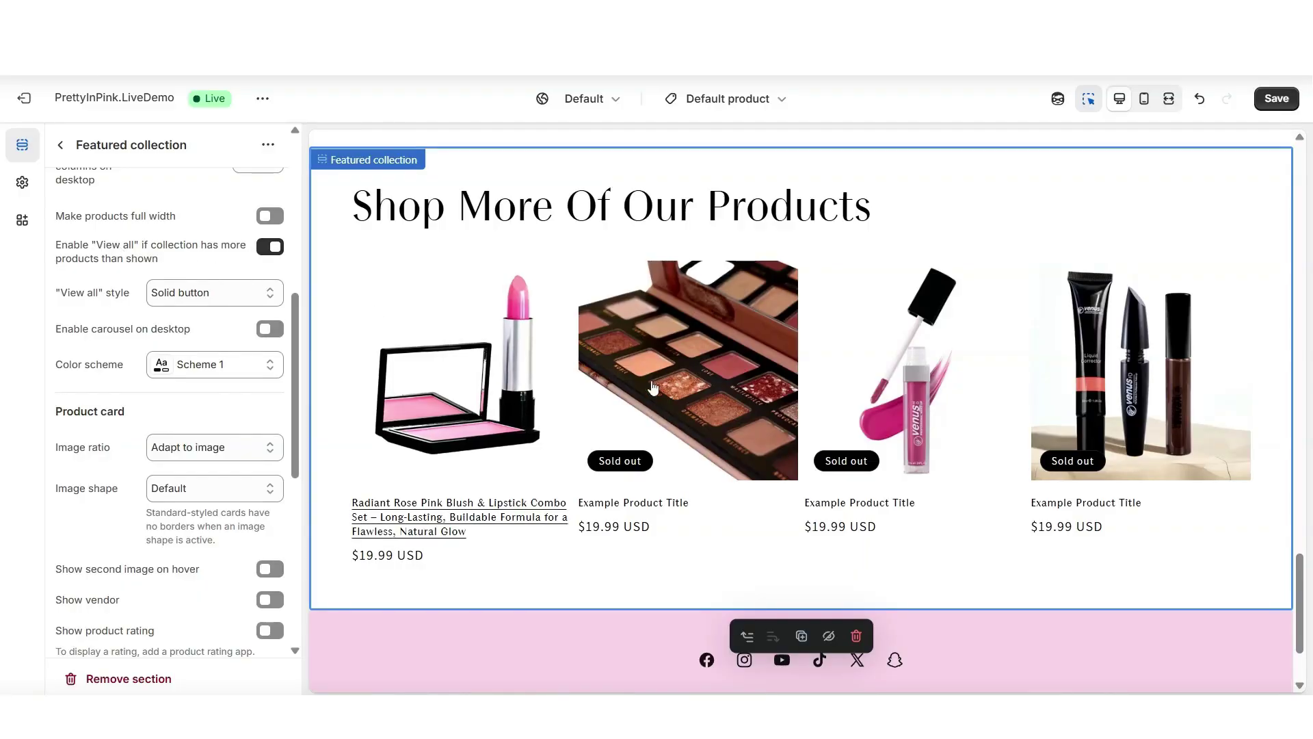
scroll(102, 219, down, 3)
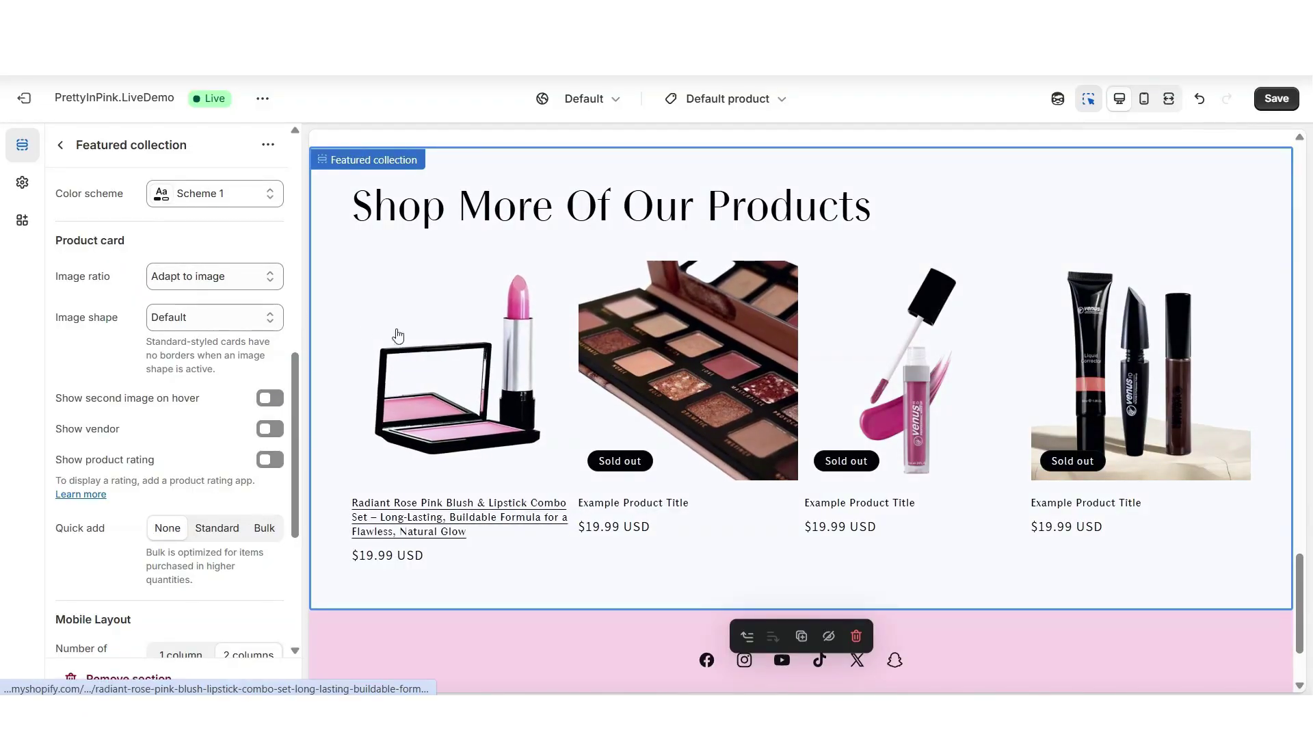
Try Portrait image ratio, revert to Adapt to image, and set Quick add to Standard.
click(194, 279)
click(194, 320)
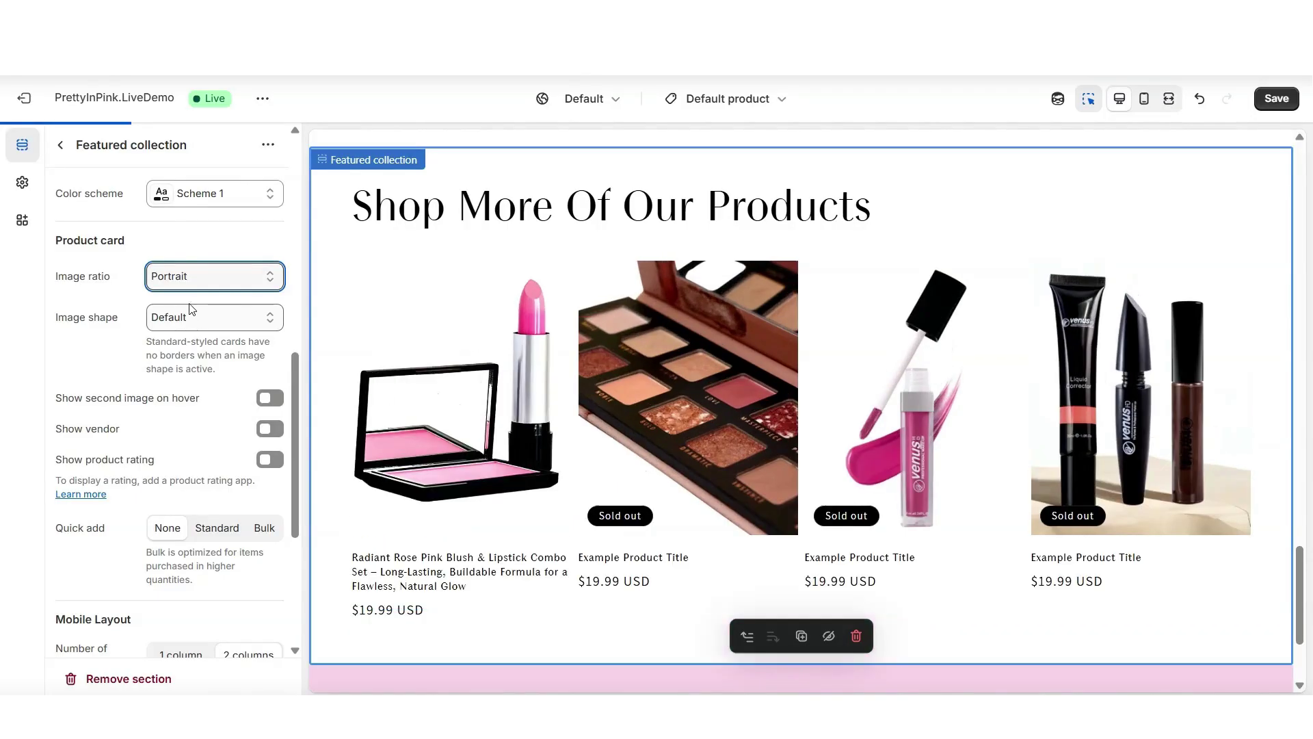
click(190, 284)
click(178, 300)
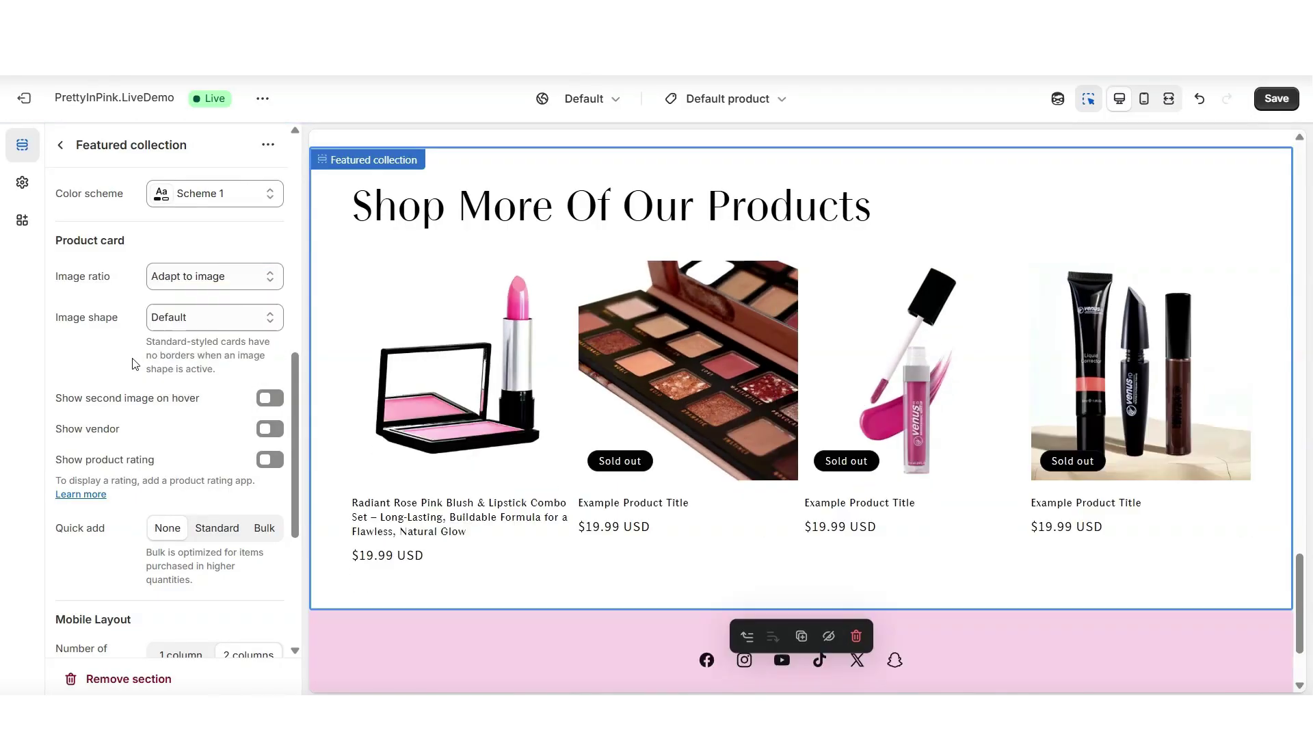
click(214, 530)
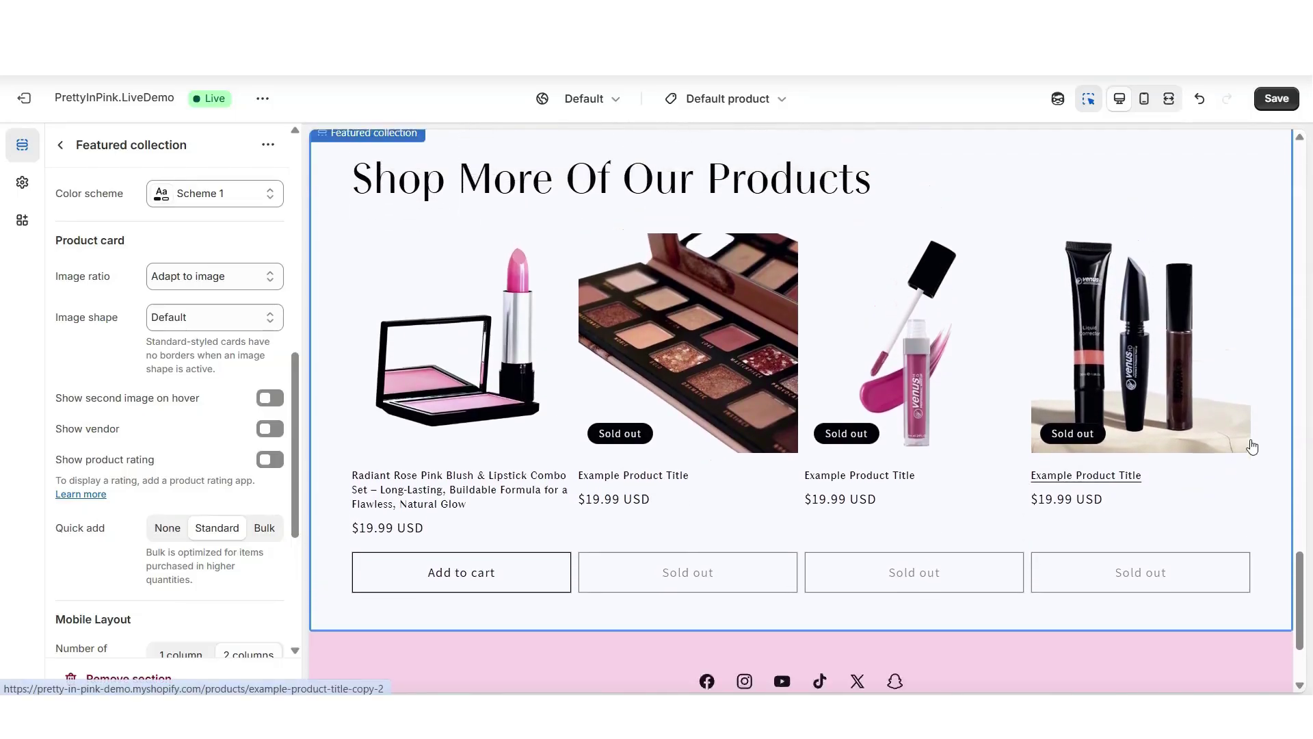
Switch the preview to mobile size and advance the product images to image 2 of 4.
click(1169, 99)
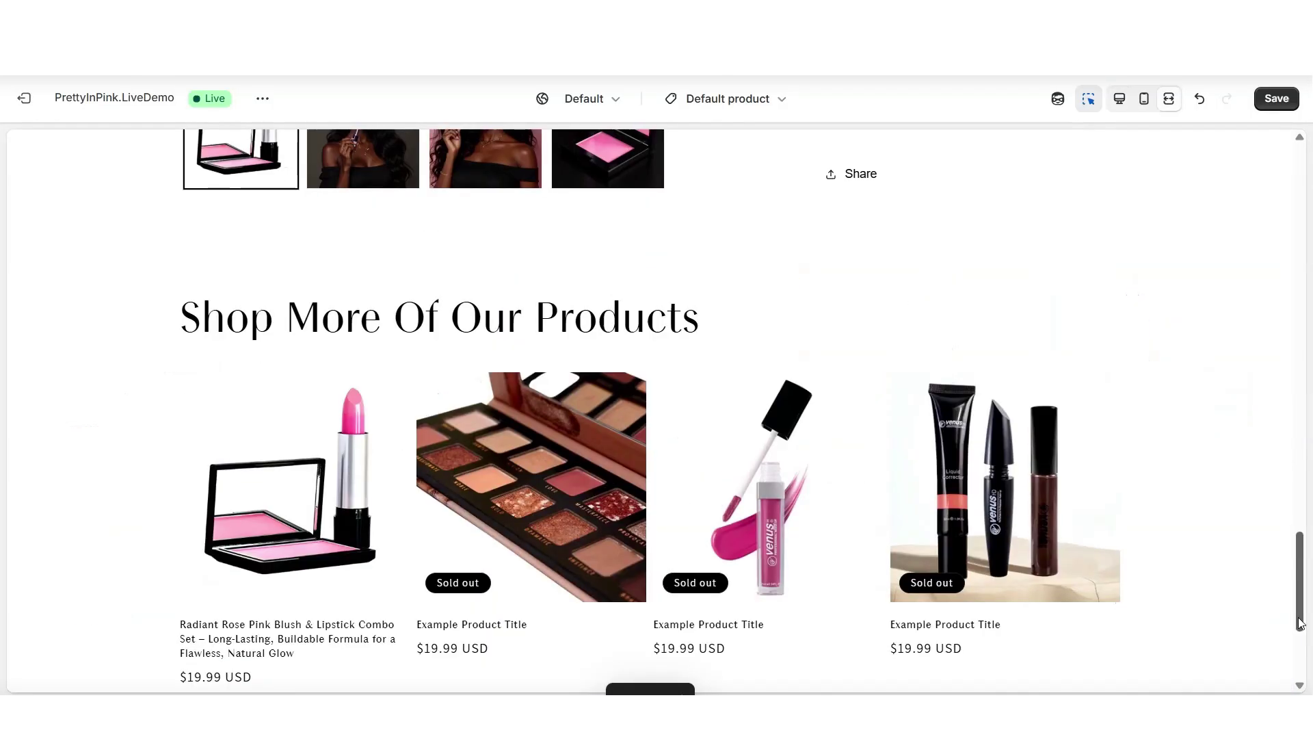
scroll(1286, 616, up, 7)
scroll(1286, 615, up, 10)
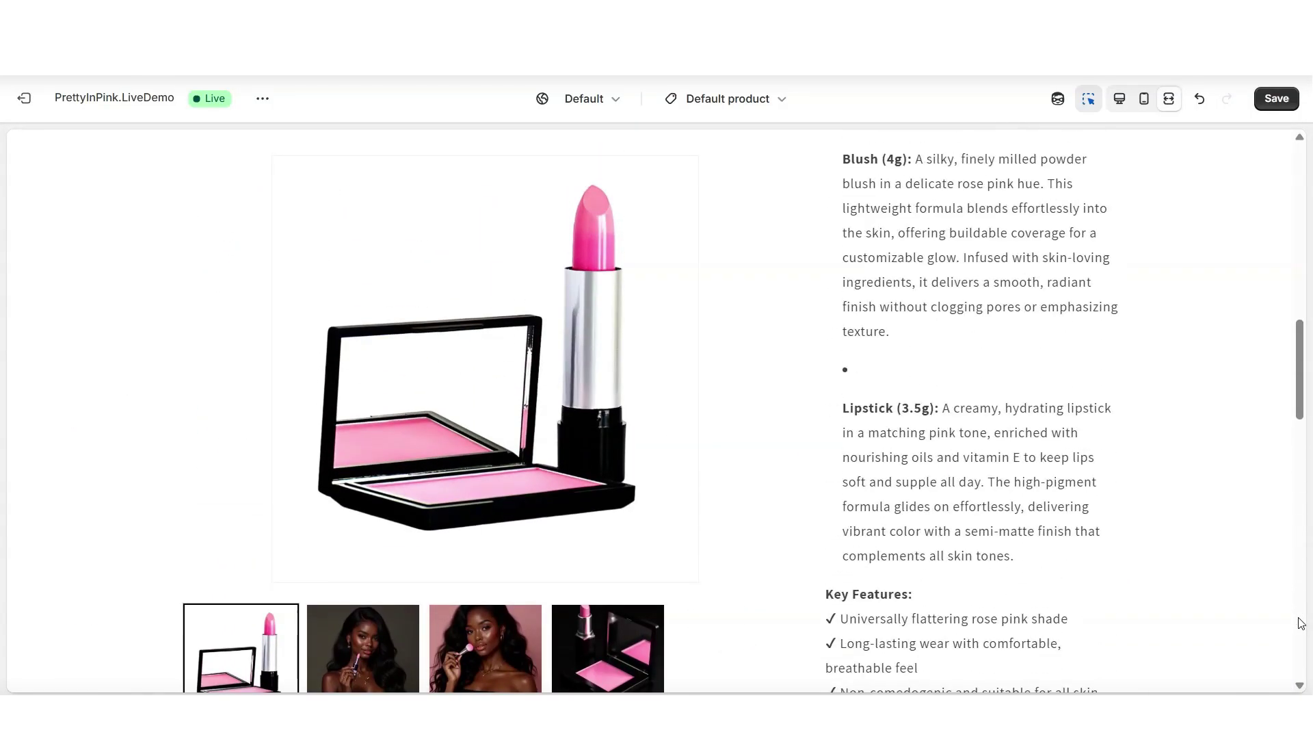
click(1144, 100)
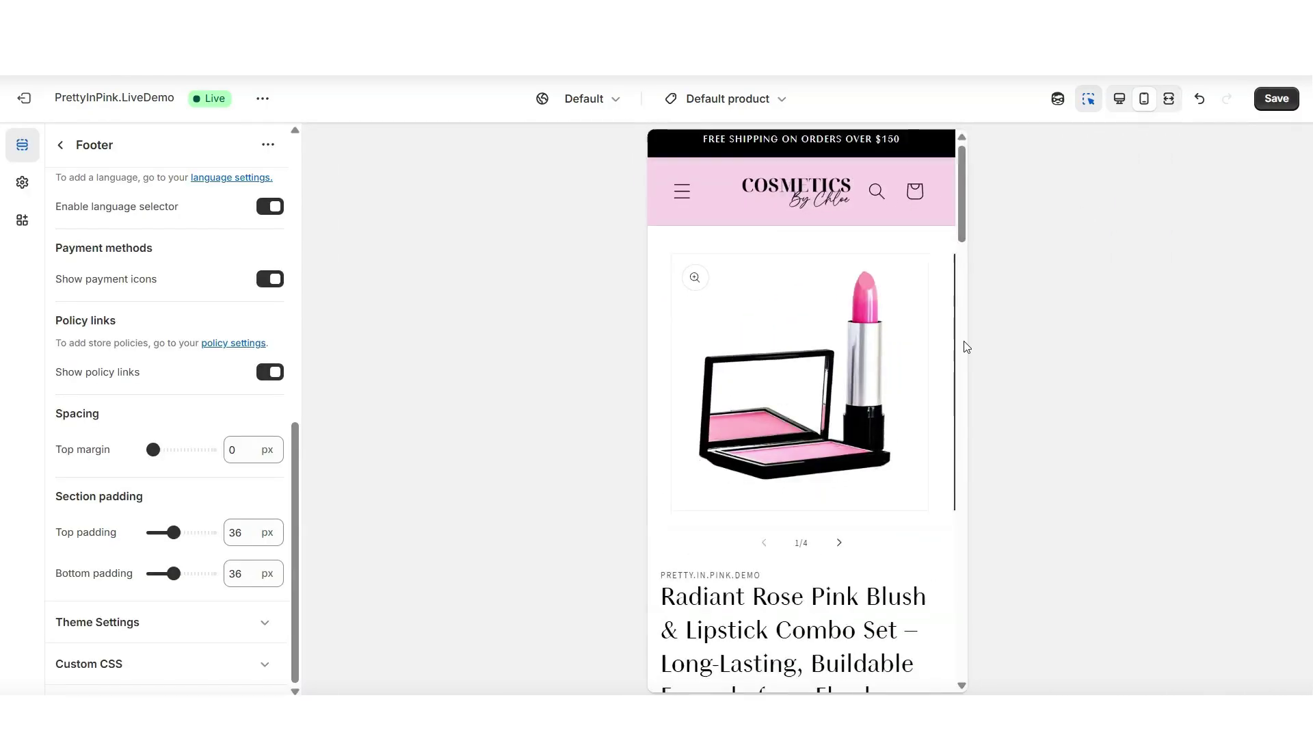
scroll(967, 347, down, 8)
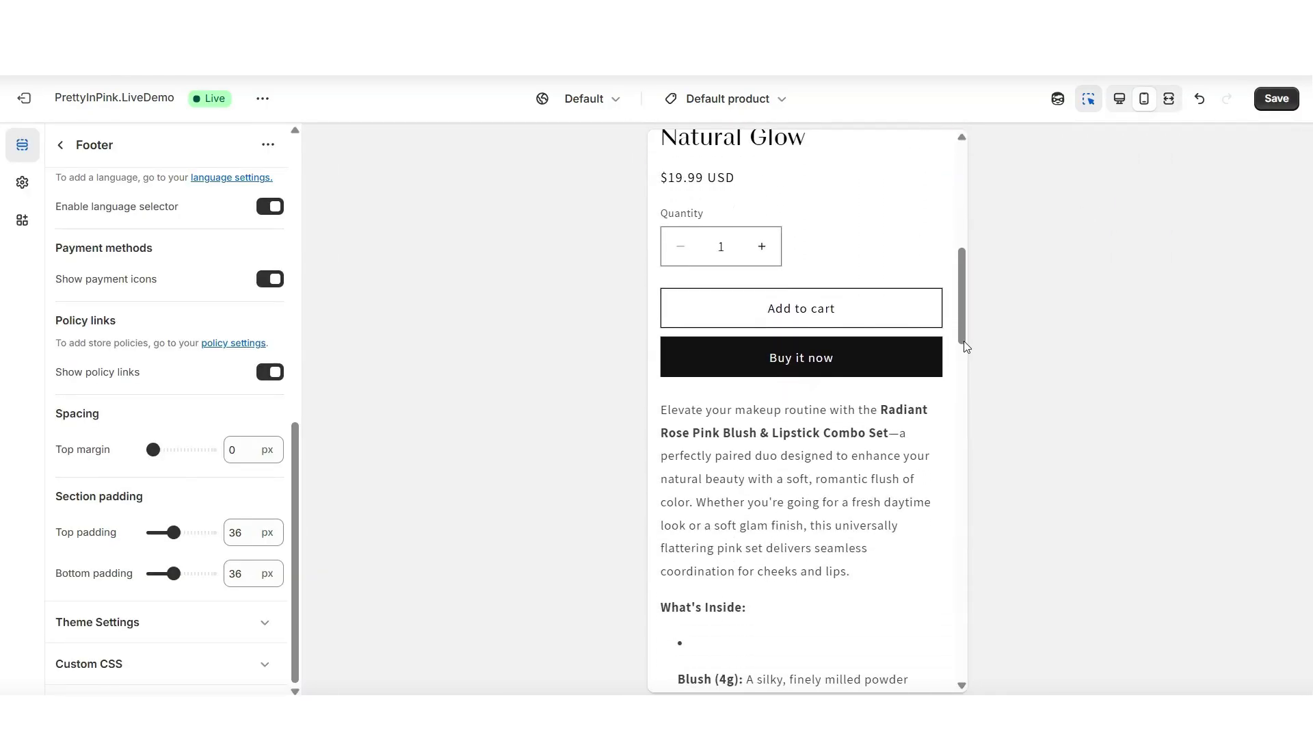
scroll(967, 347, up, 6)
click(845, 545)
click(841, 548)
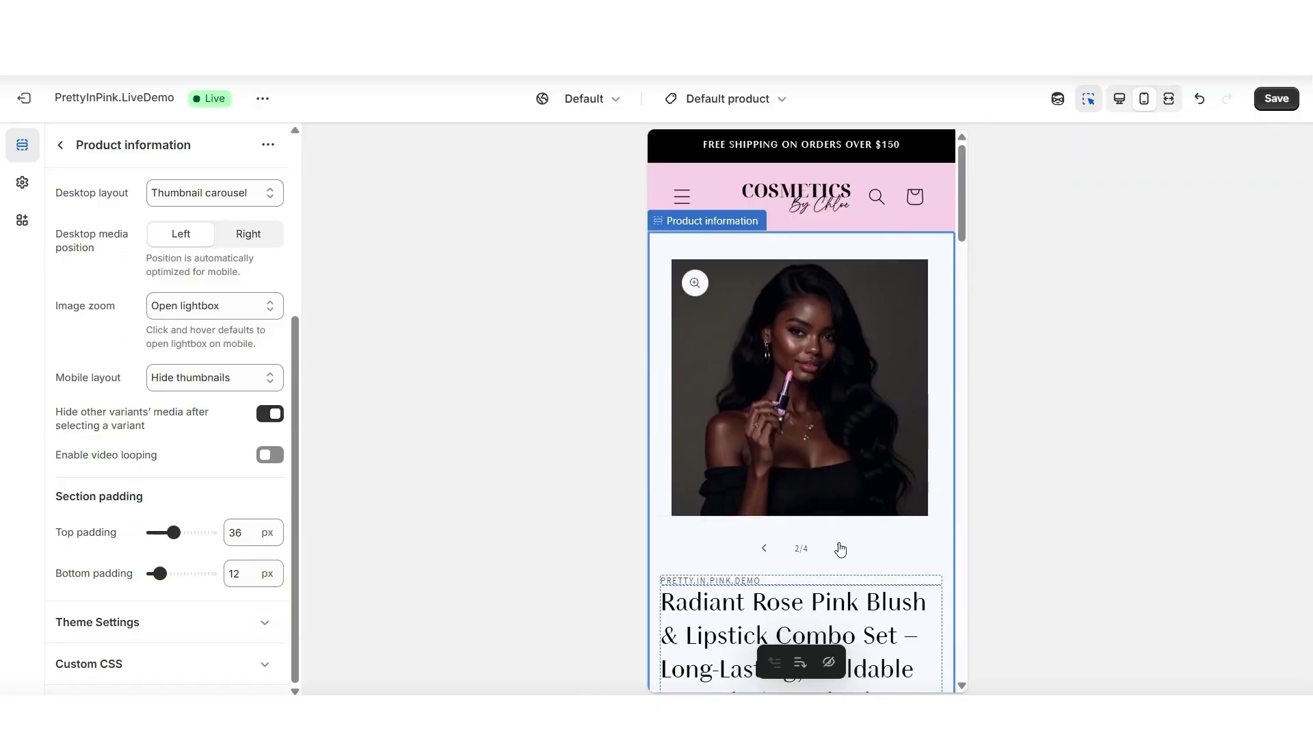
Open the Shop More Of Our Products section's settings from the mobile preview.
scroll(964, 388, down, 10)
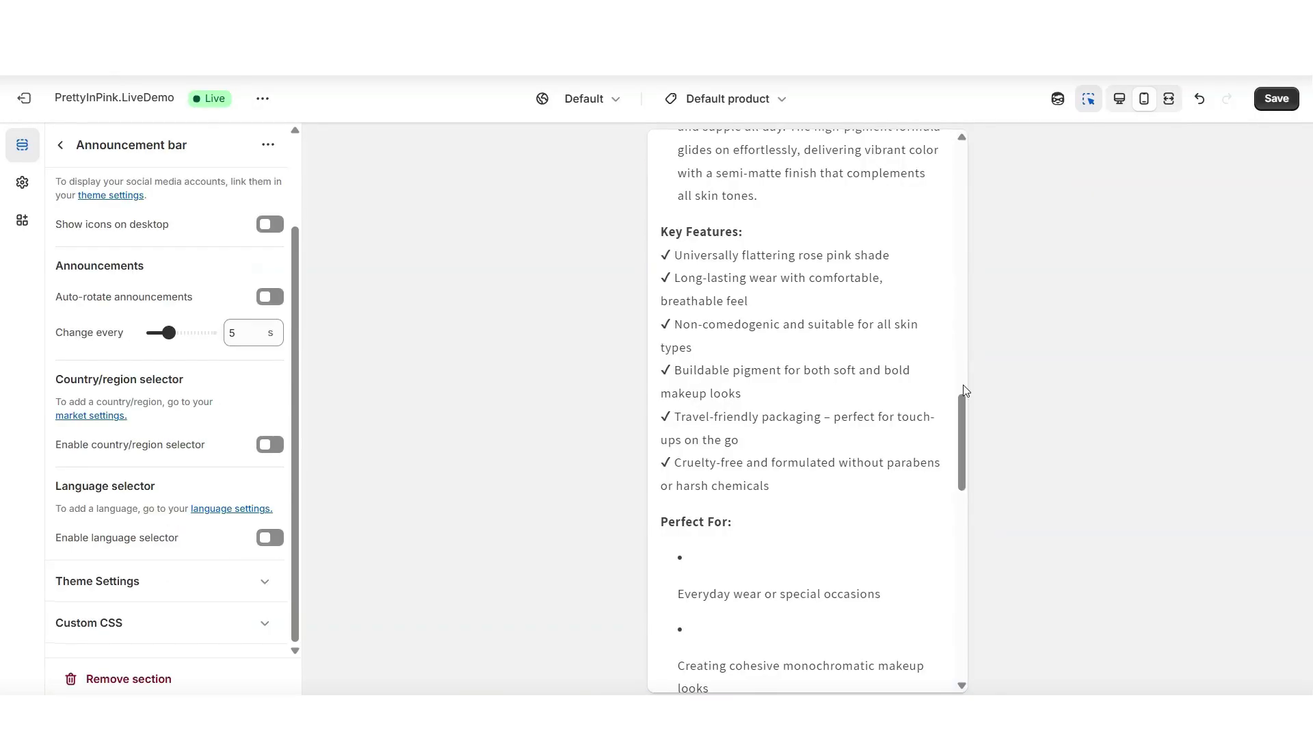
scroll(964, 386, down, 10)
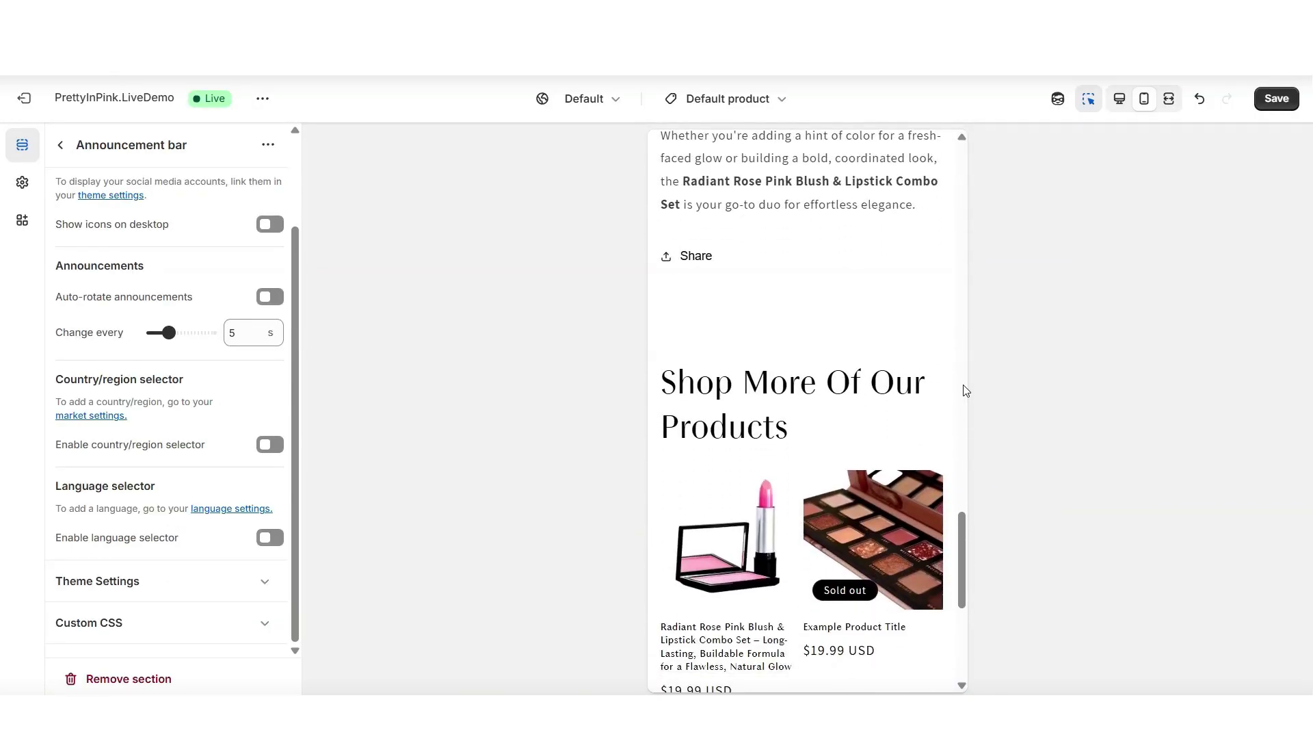
scroll(964, 391, down, 3)
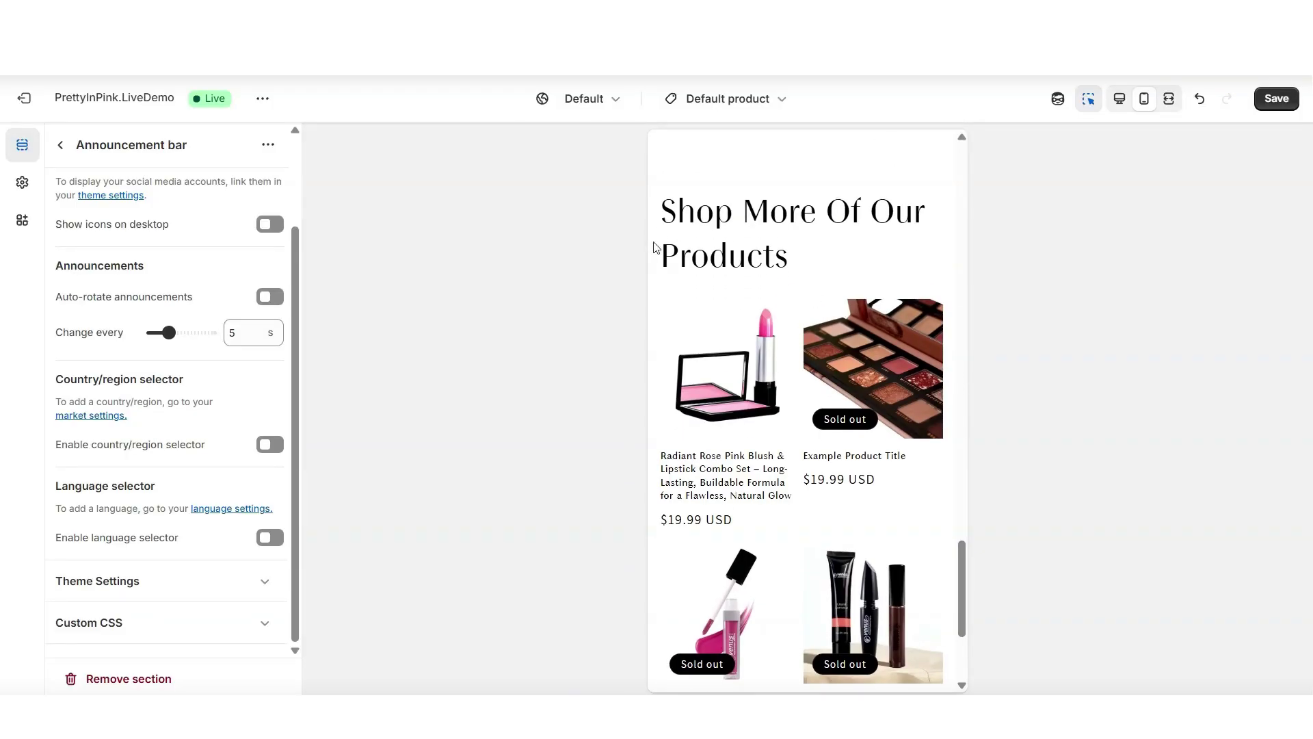
click(826, 260)
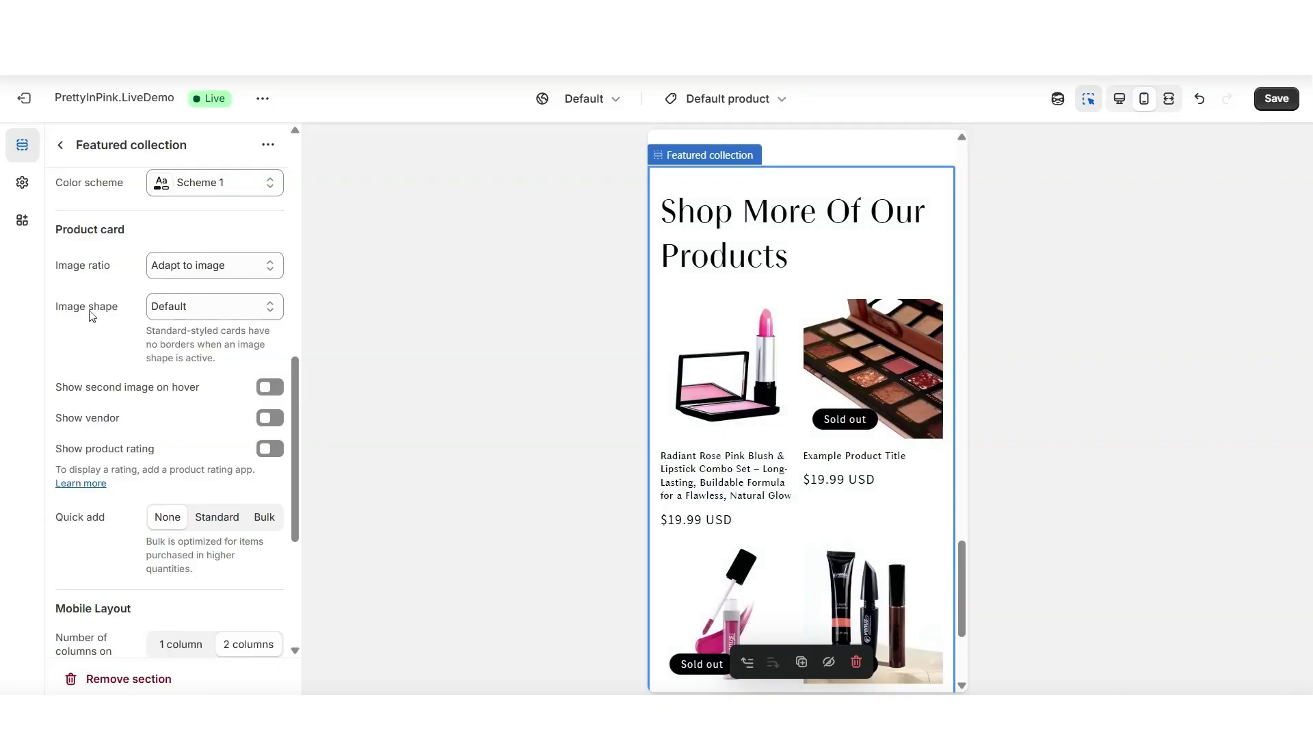
Try one mobile column, swipe the carousel to the lip gloss and back, then set 2 mobile columns.
scroll(68, 349, down, 4)
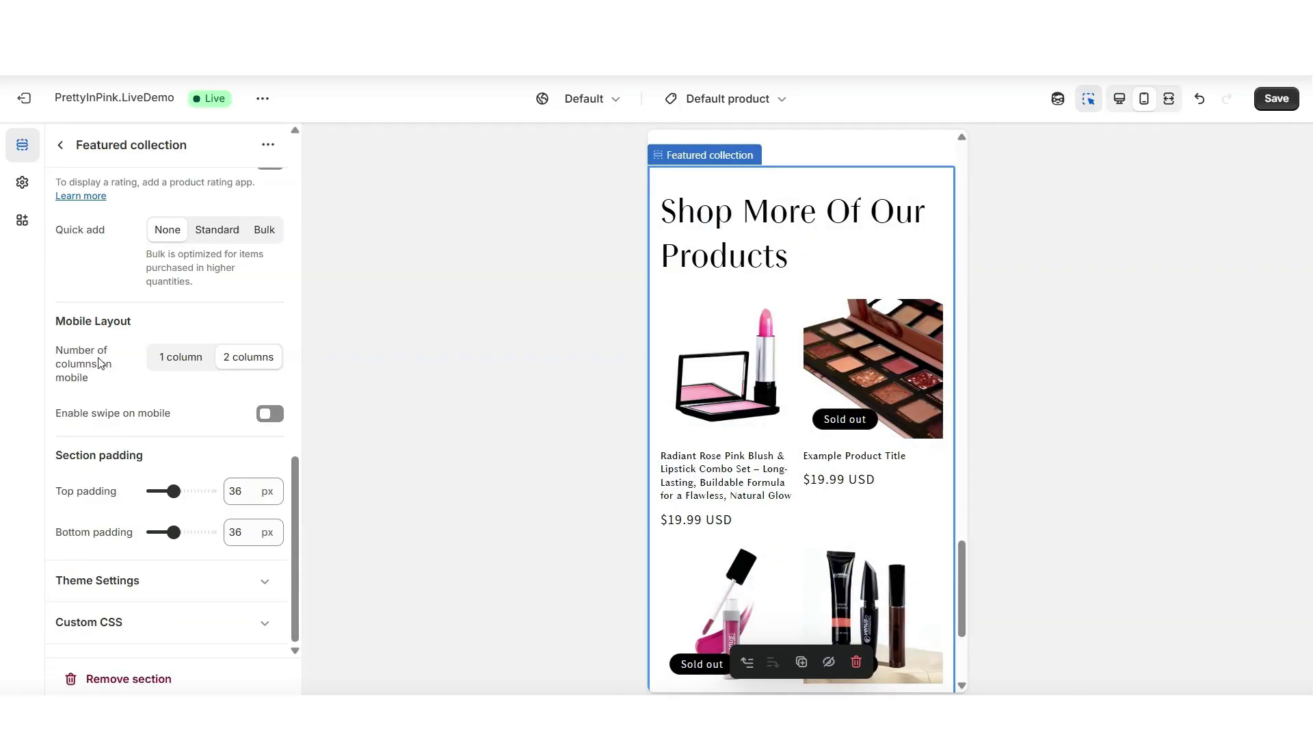
click(182, 357)
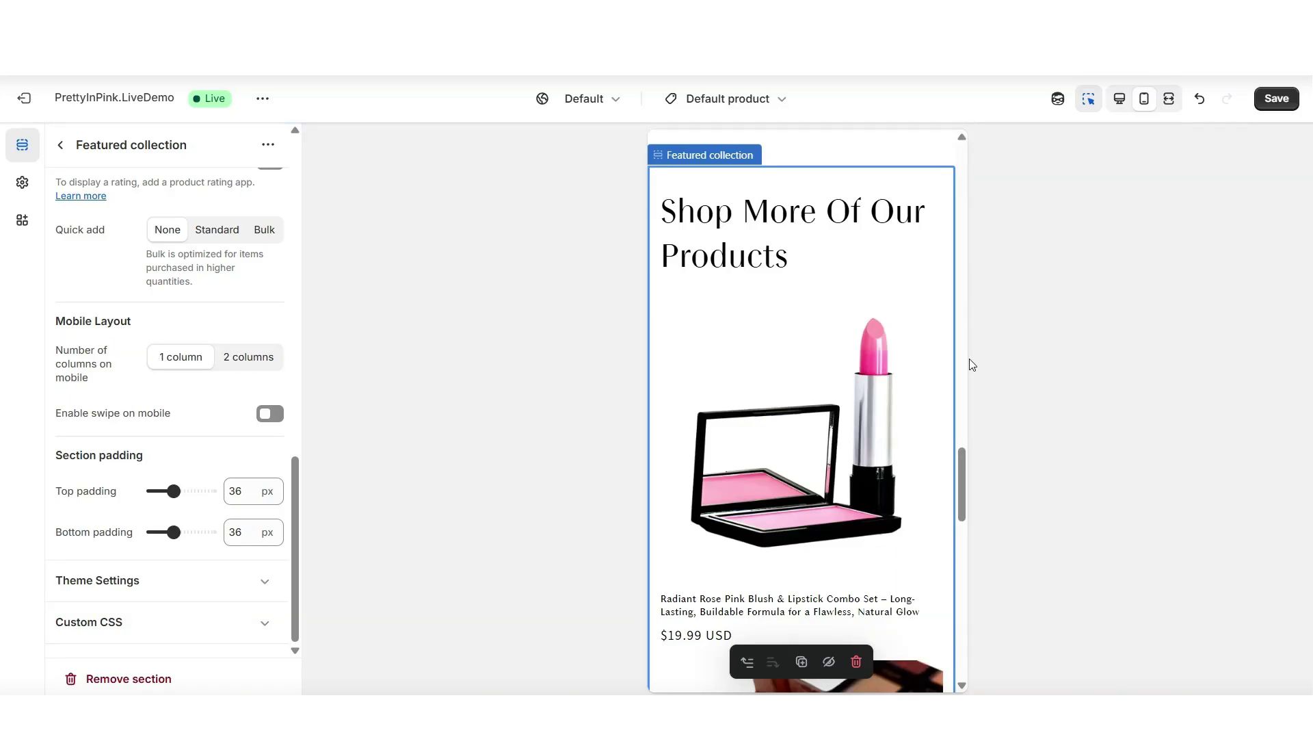
scroll(966, 362, down, 3)
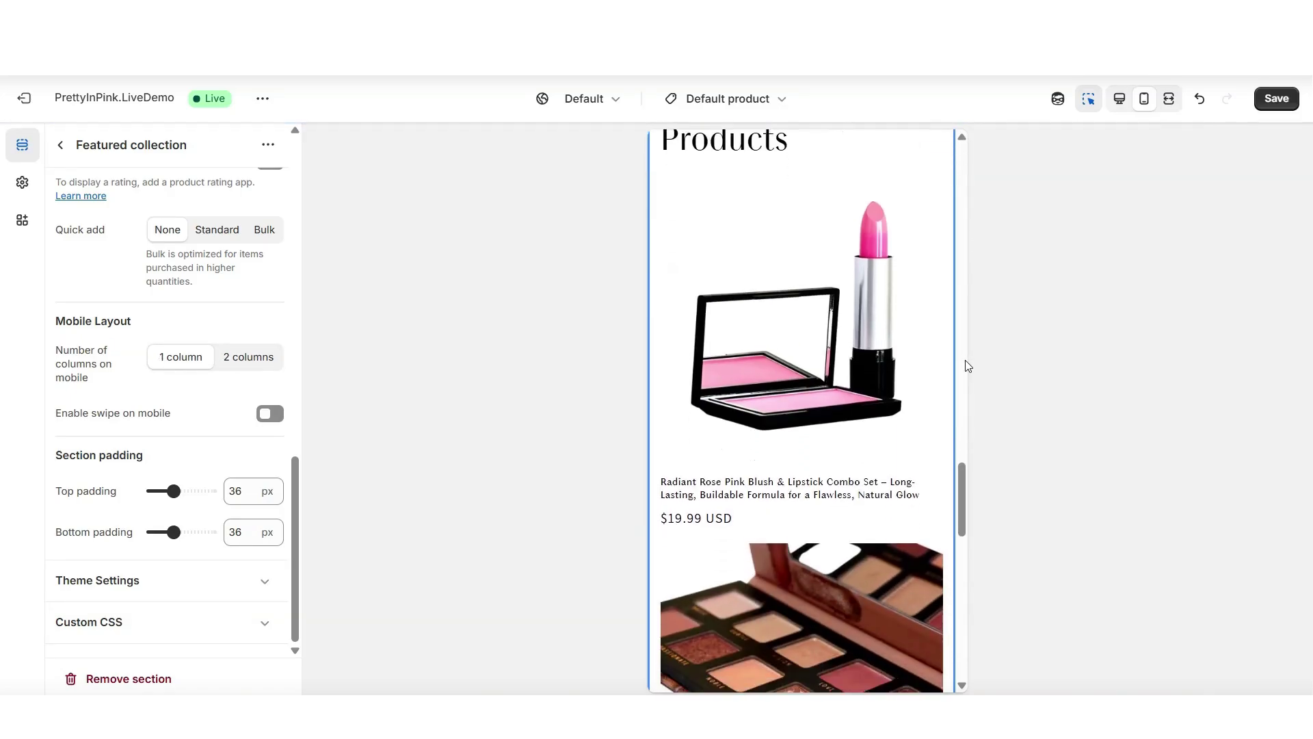
scroll(967, 366, down, 5)
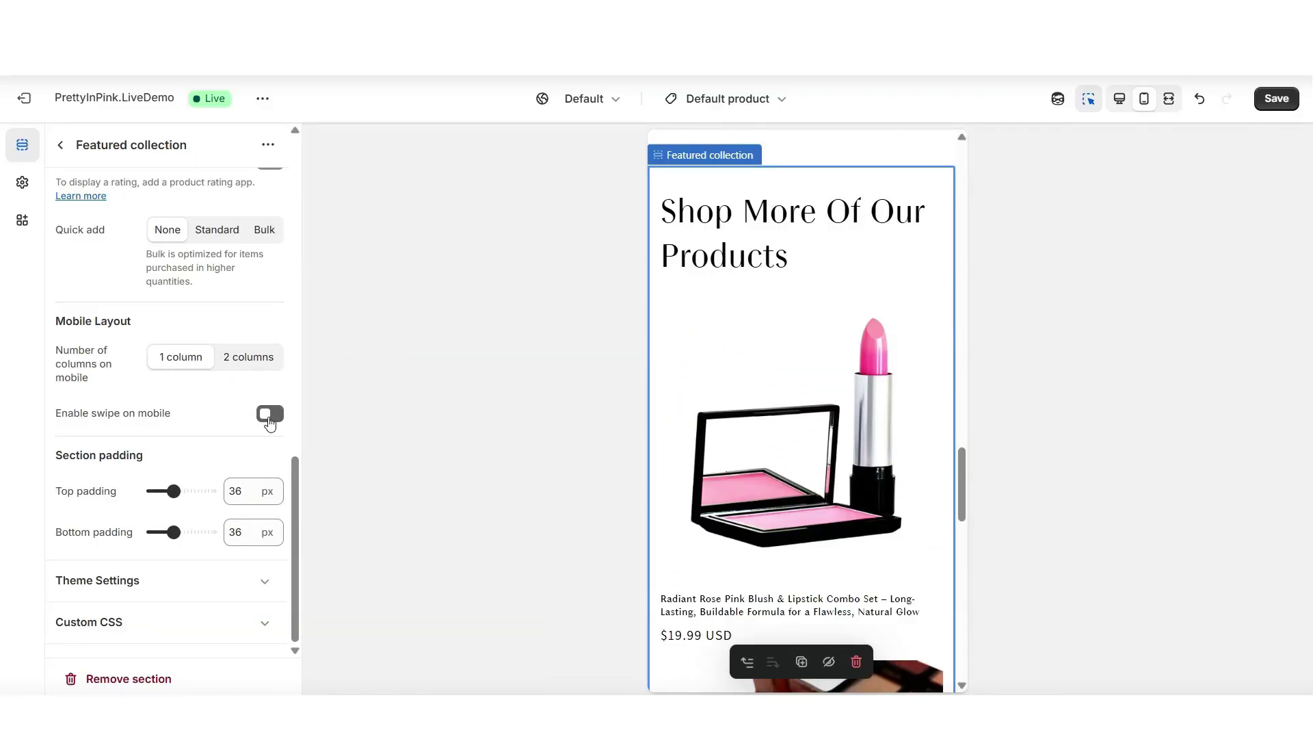
scroll(902, 505, down, 2)
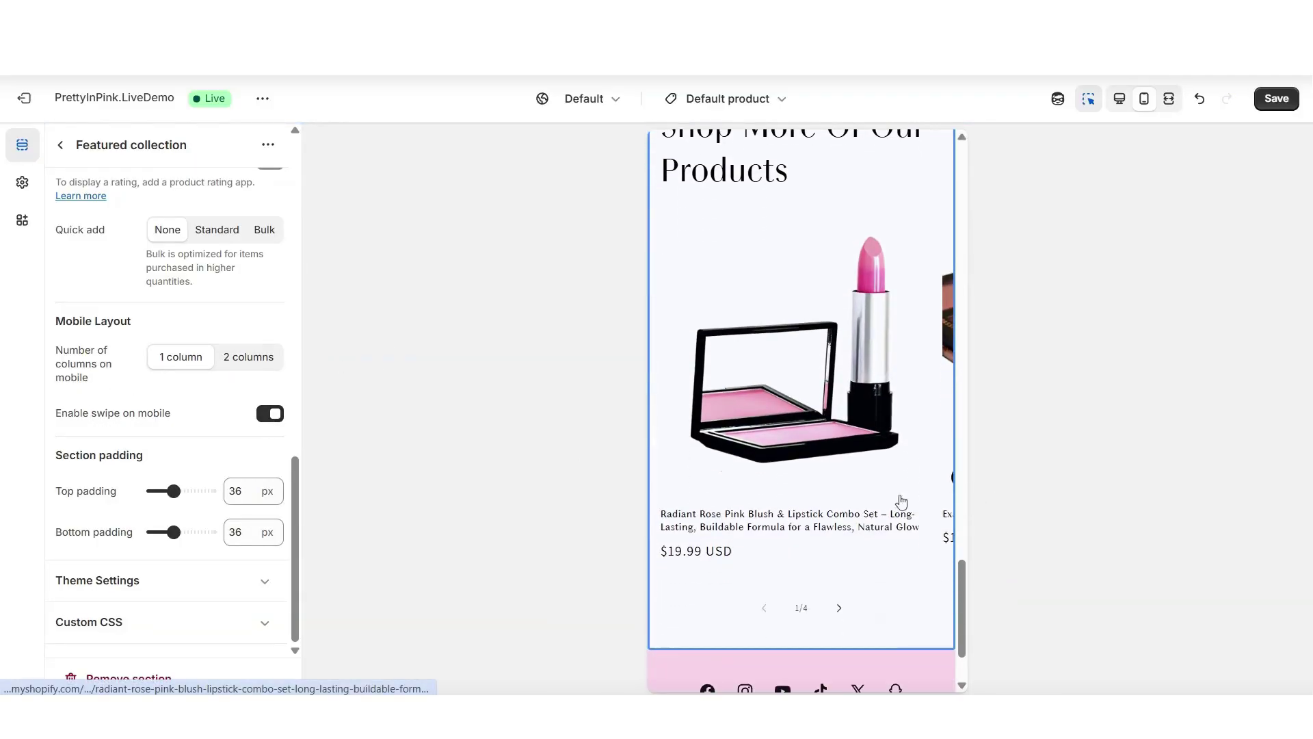
scroll(843, 609, down, 2)
click(839, 522)
click(839, 522)
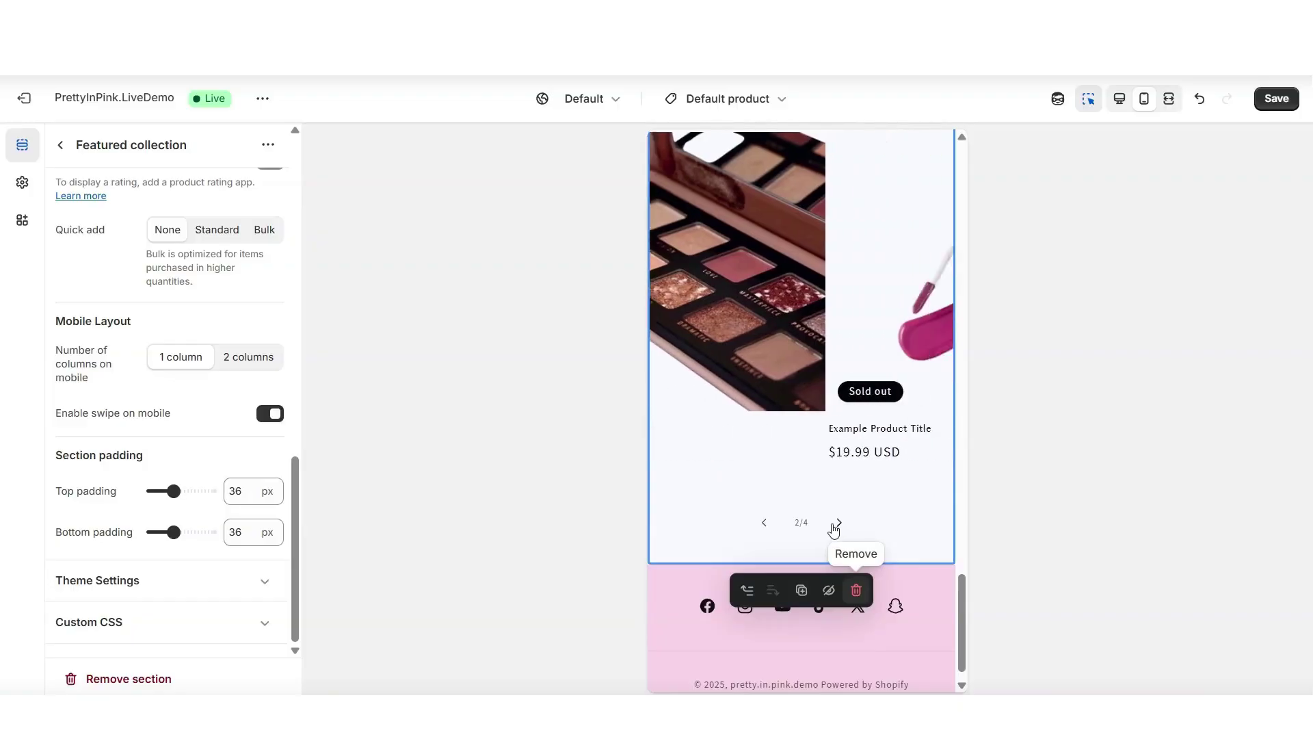
click(767, 523)
click(766, 523)
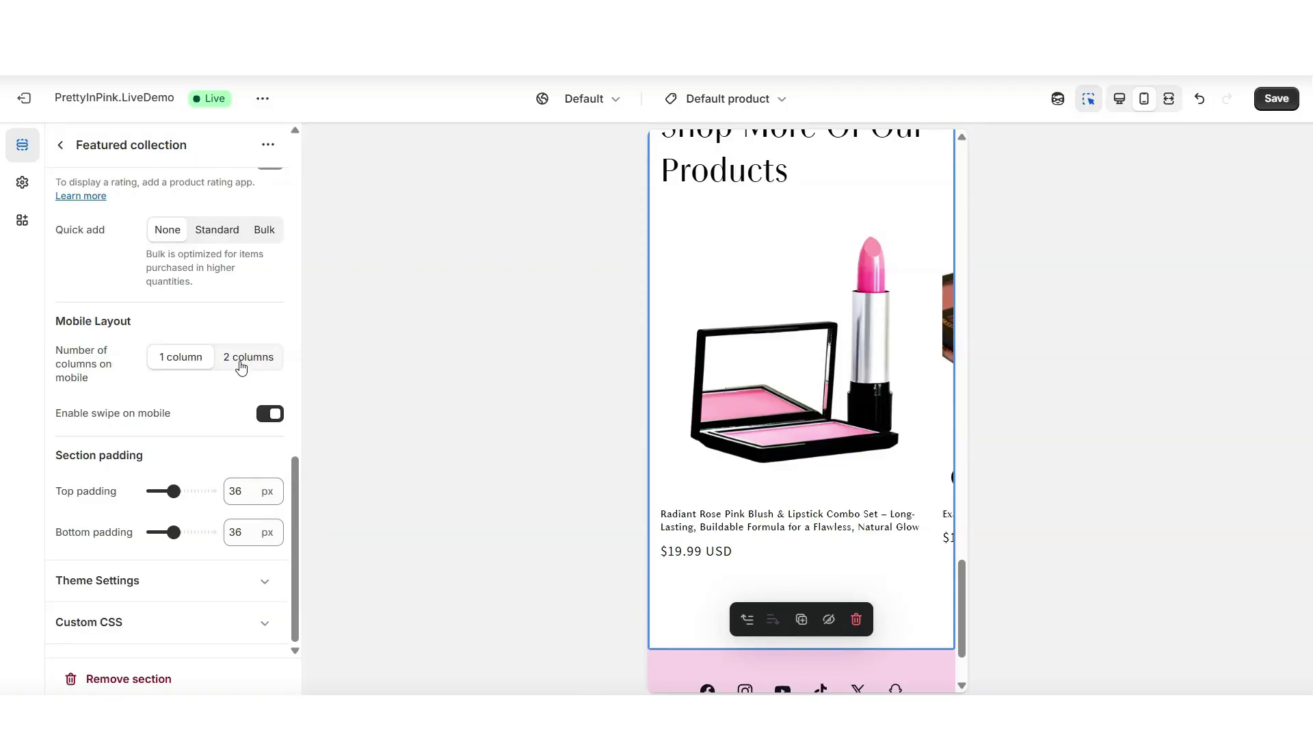
click(242, 357)
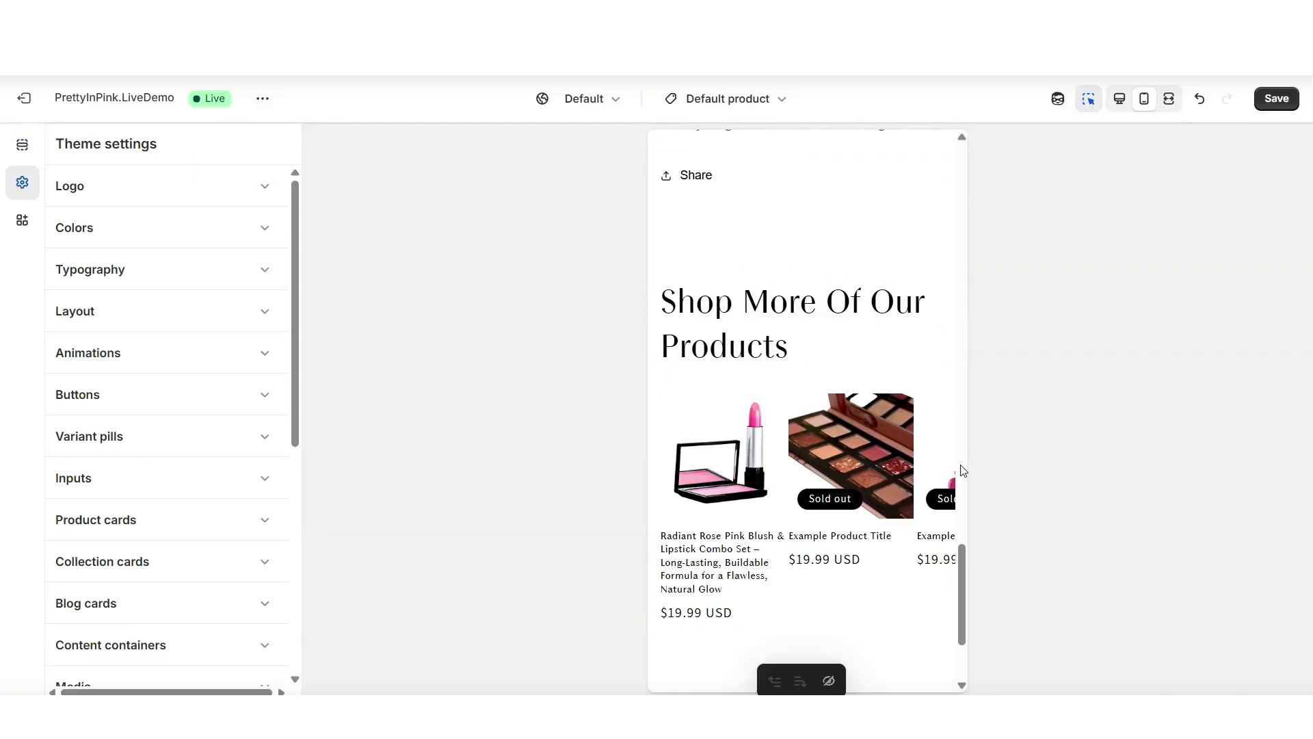
Switch to the full-width desktop preview and scroll through the product page's sections.
scroll(961, 469, up, 5)
click(1169, 98)
scroll(1303, 236, down, 3)
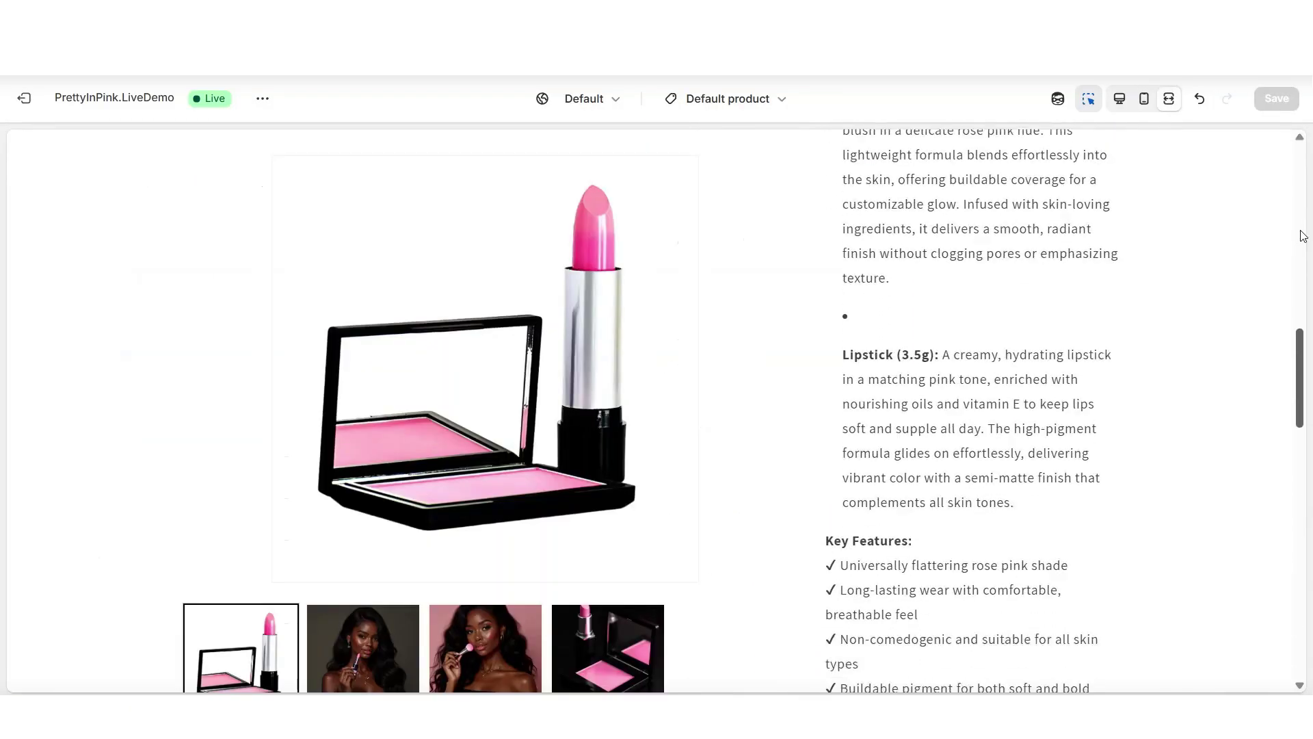
scroll(1303, 236, down, 5)
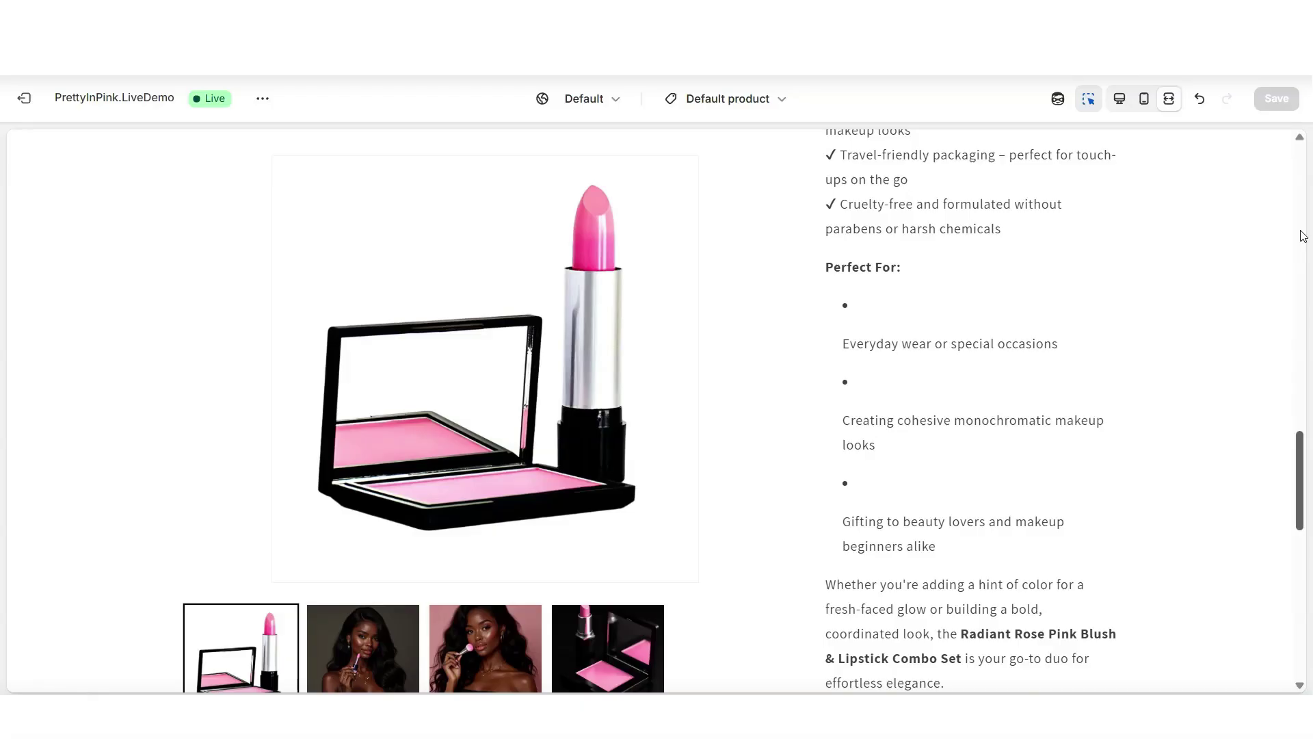
scroll(1303, 236, down, 10)
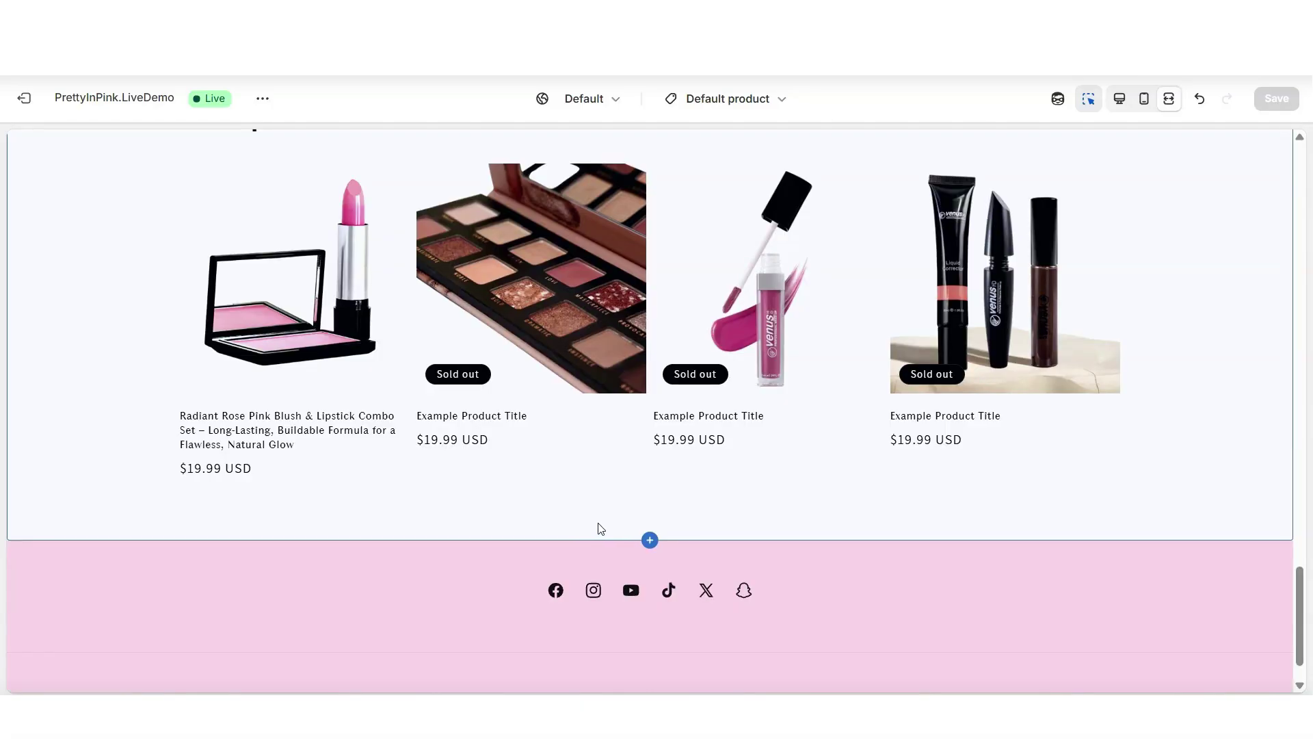
scroll(1302, 329, up, 1)
scroll(1302, 328, up, 15)
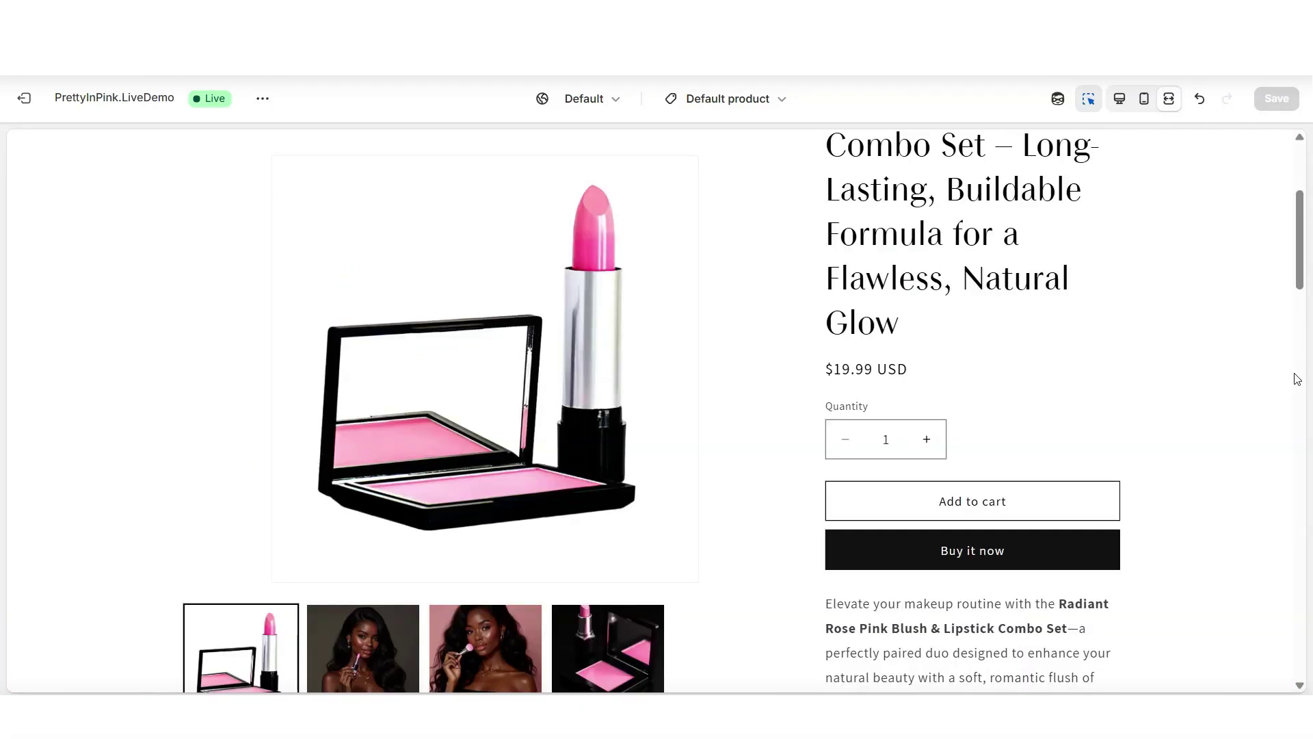
scroll(1295, 376, up, 2)
scroll(1297, 380, up, 1)
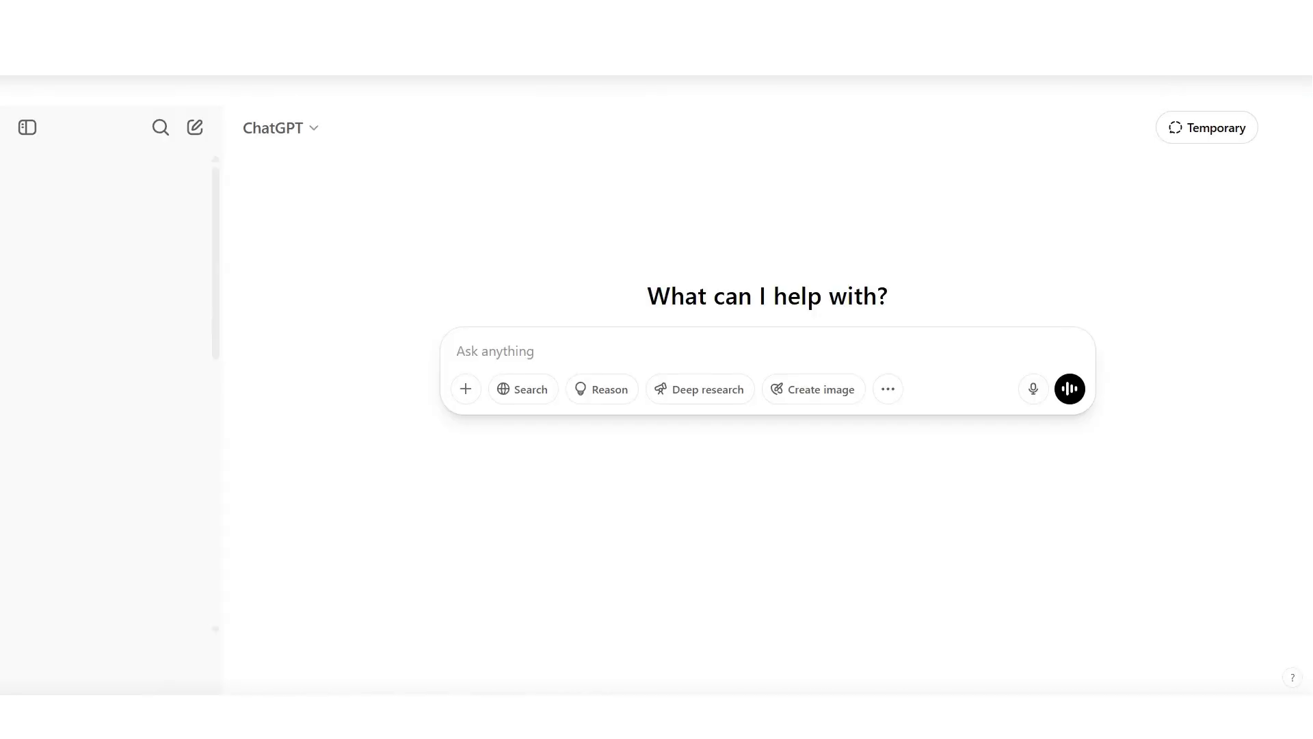
Send the pink blush and lipstick combo prompt to ChatGPT and copy its 'Meet Your New Favorite Duo' copy.
text(Create a sales text for a pink blush palette and lipstick combo. The text description is to explain why the customer should choose this makeup combo set over others.)
click(1070, 395)
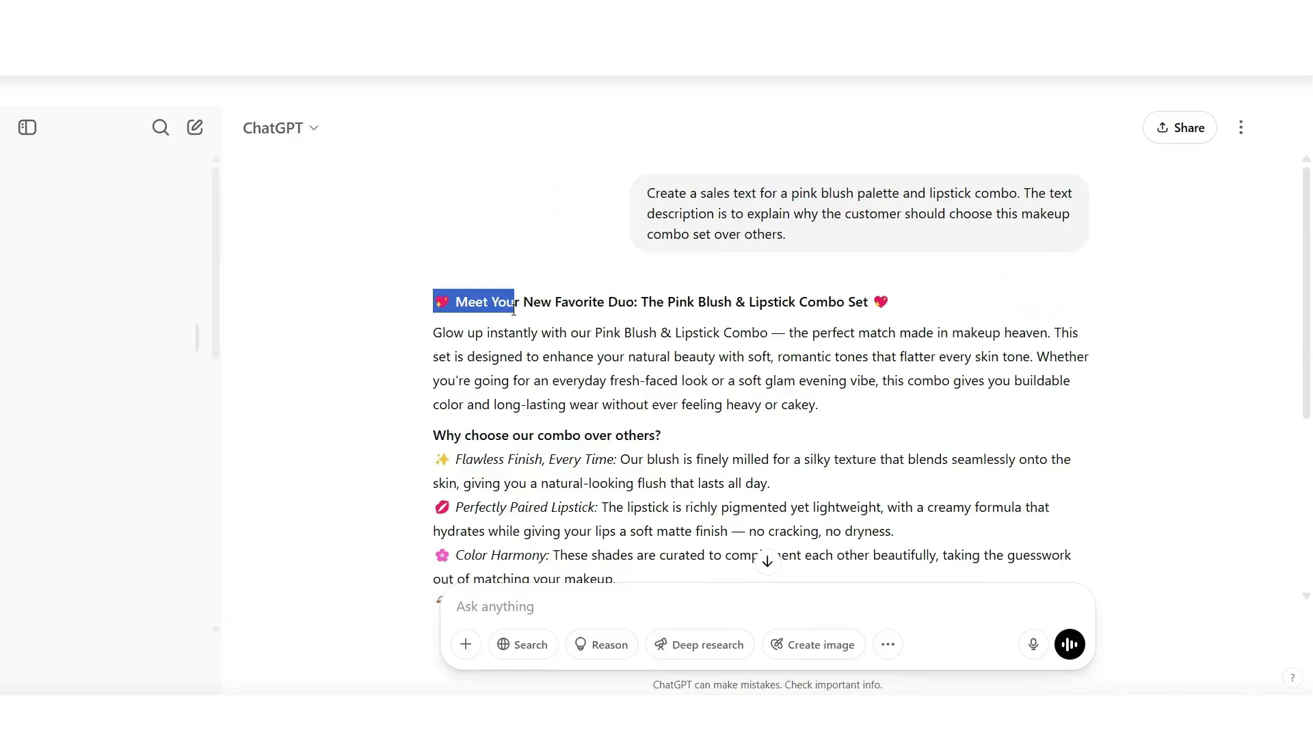
drag(514, 309, 690, 487)
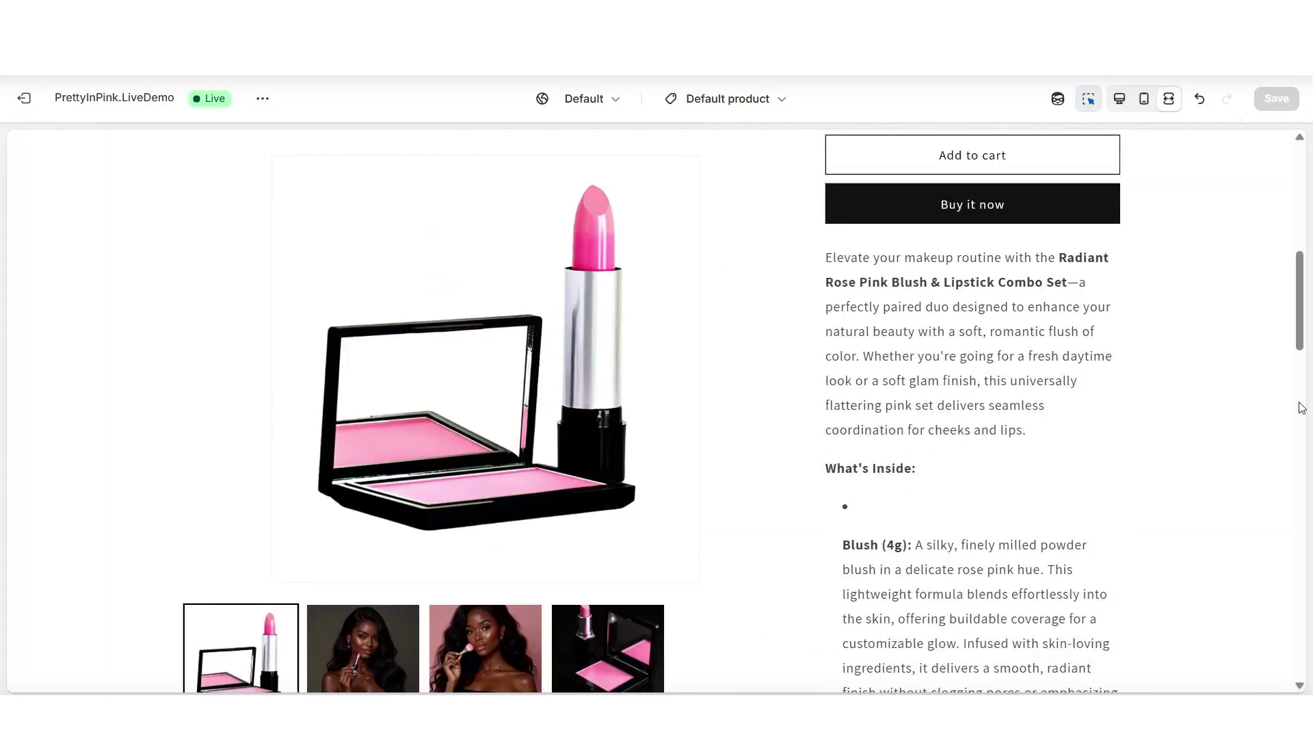
Add an Image with text section and put the combo sales copy in its Text.
drag(1301, 325, 1302, 409)
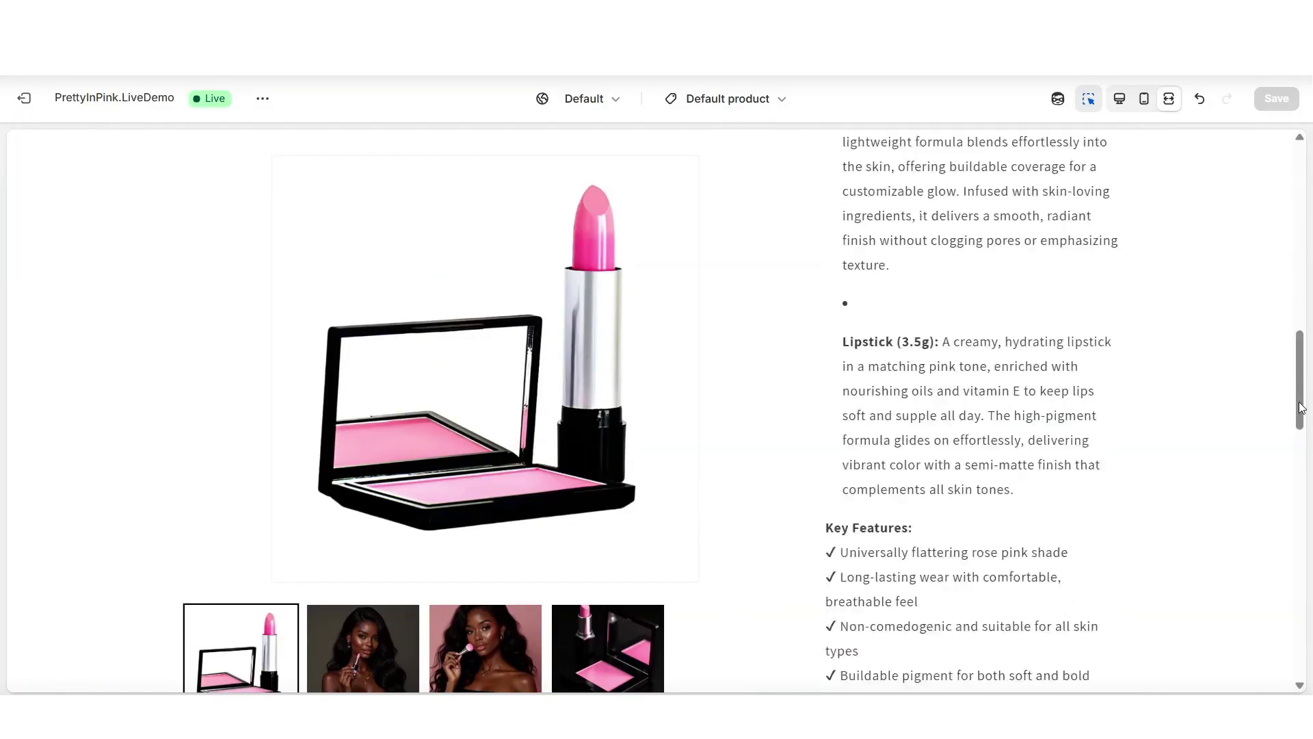
scroll(1302, 408, down, 15)
scroll(1302, 408, up, 2)
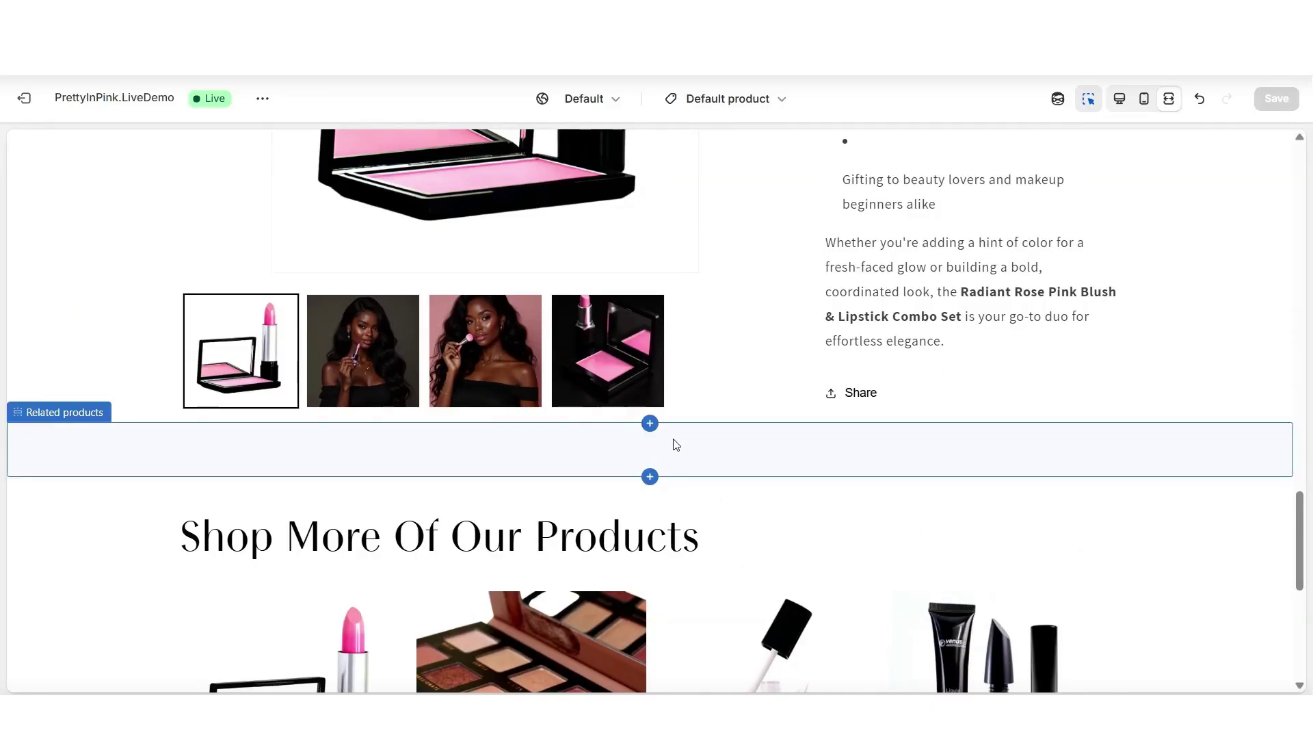
click(643, 425)
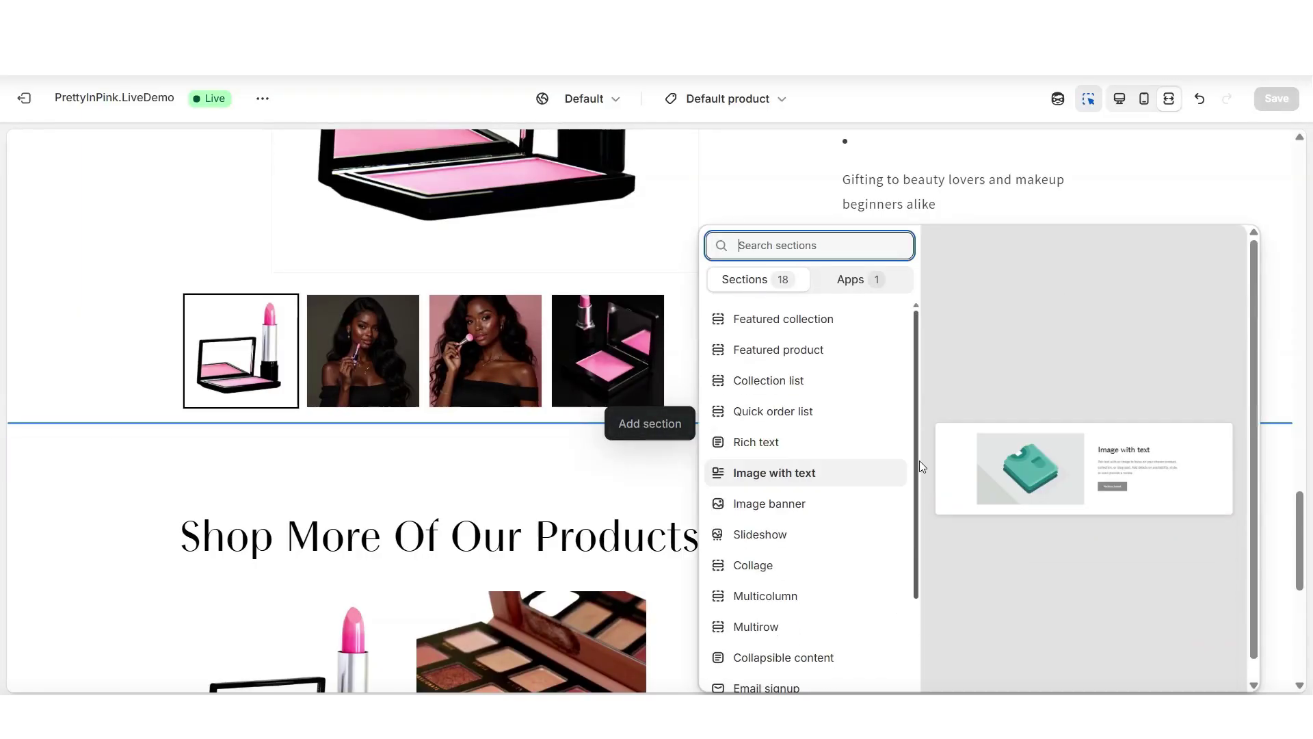
click(774, 474)
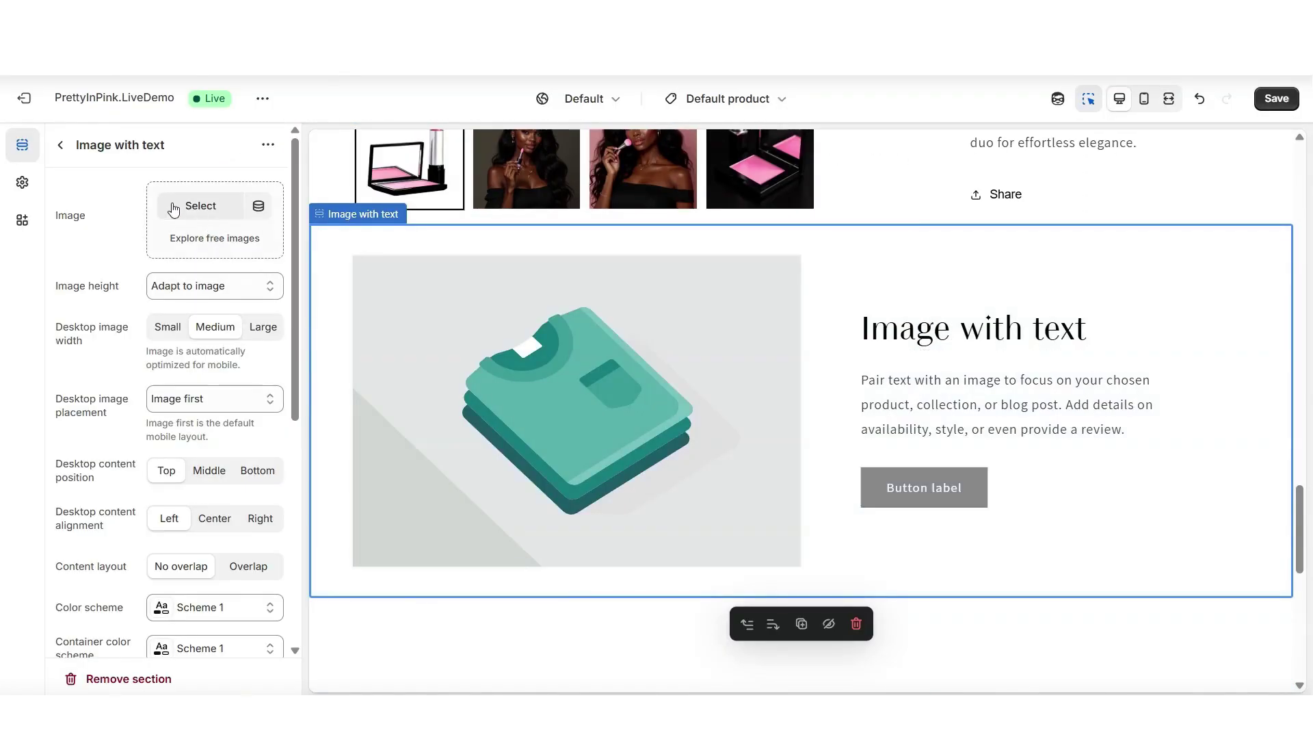
click(898, 414)
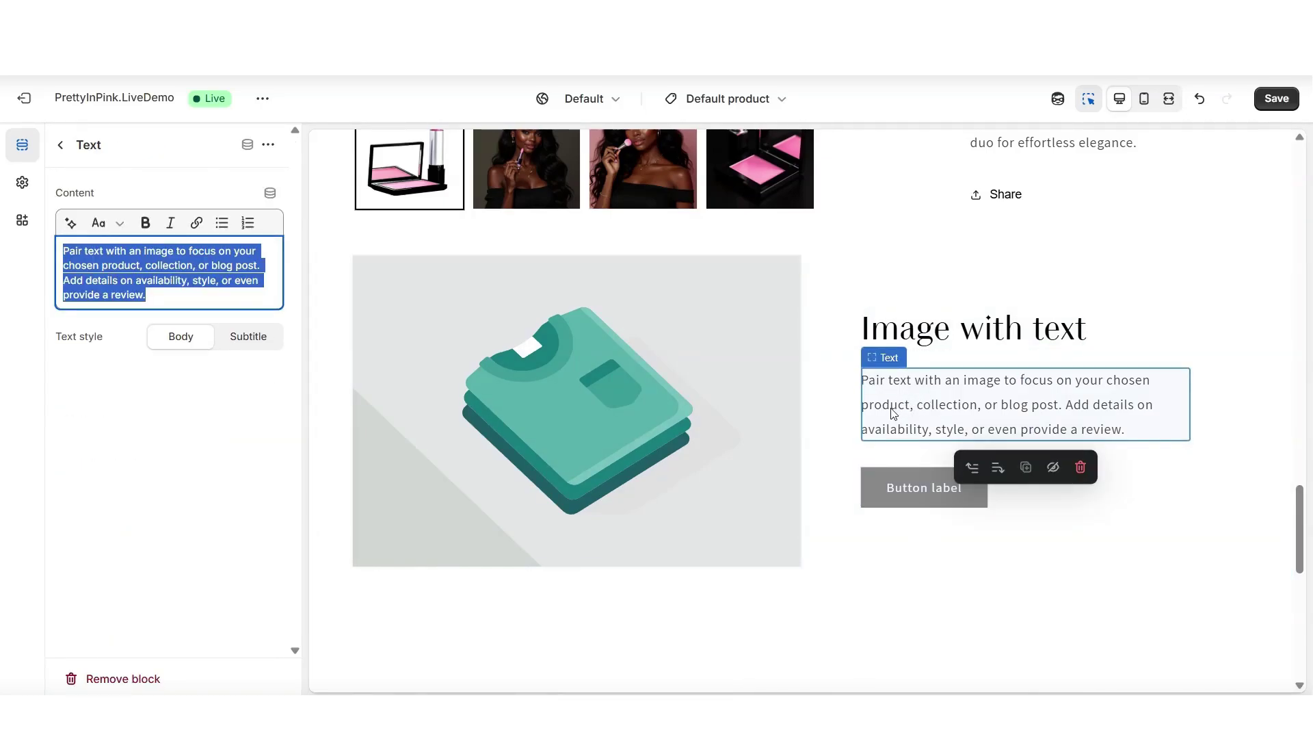
Delete the section's placeholder Heading and Button blocks.
click(937, 327)
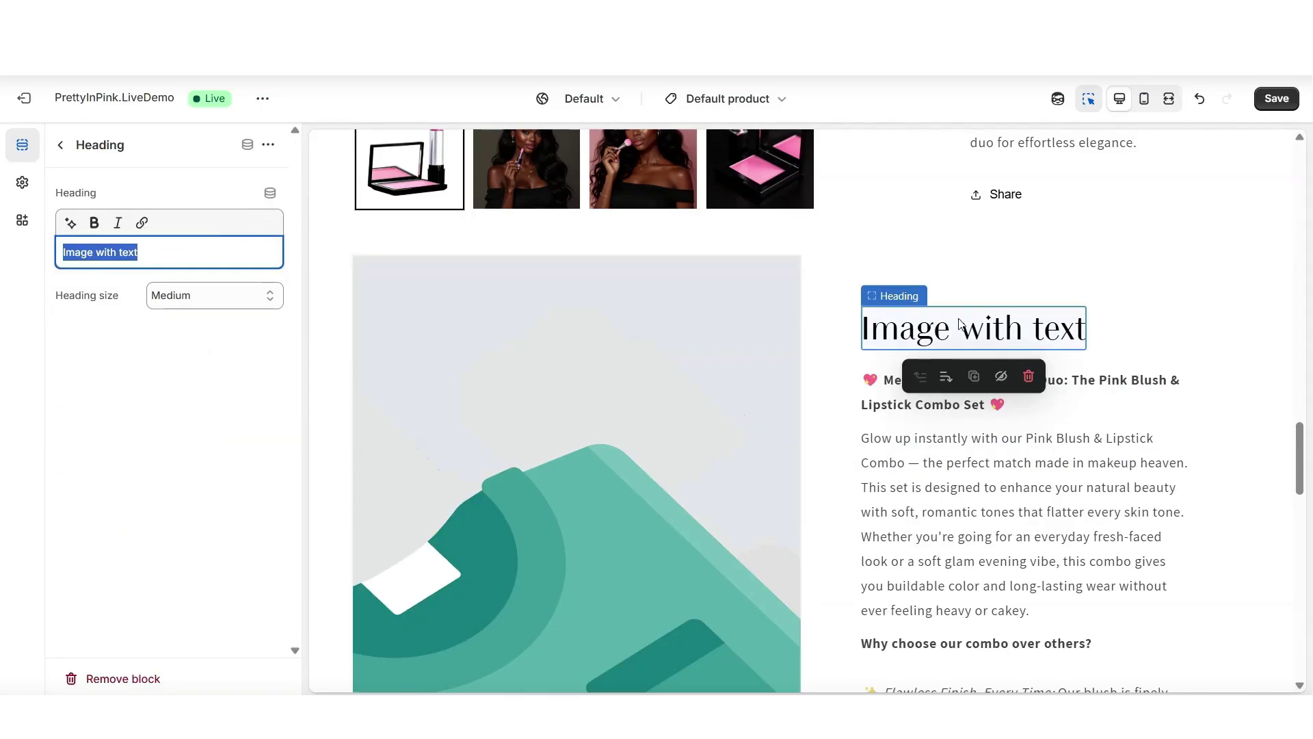
click(1029, 377)
click(126, 487)
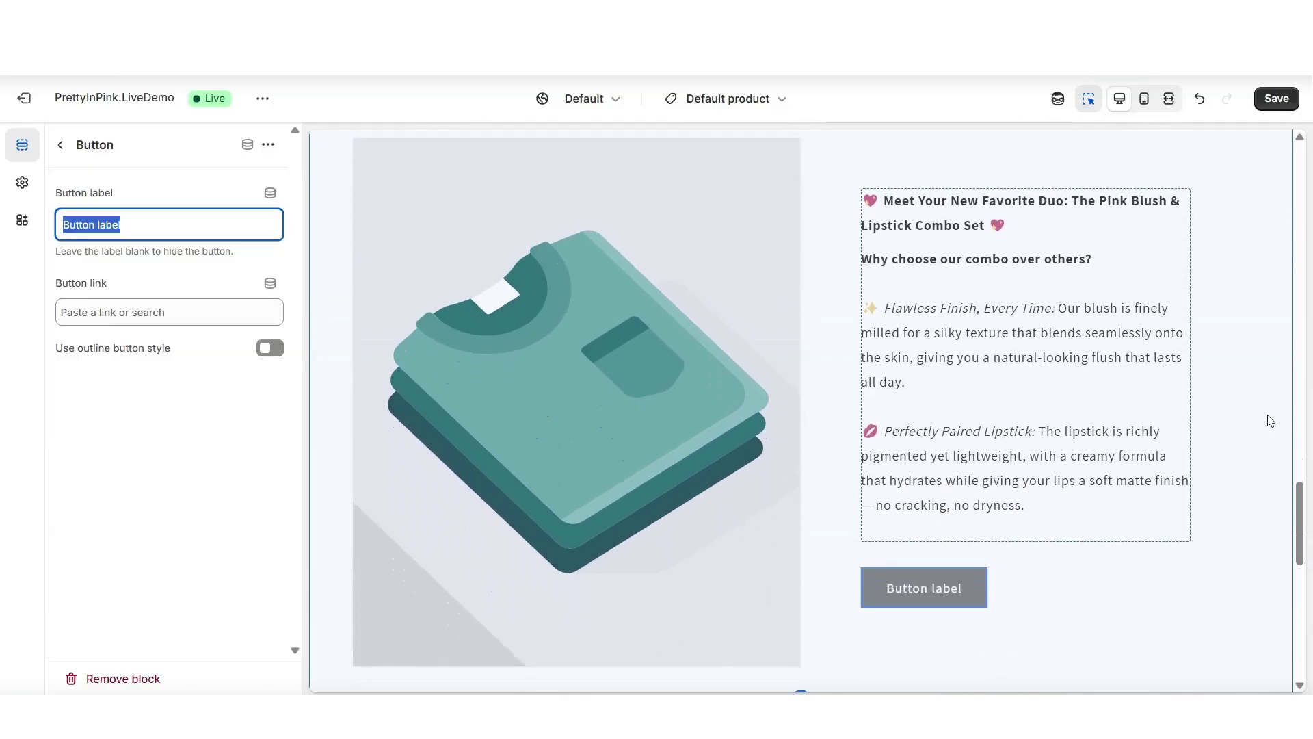
click(135, 684)
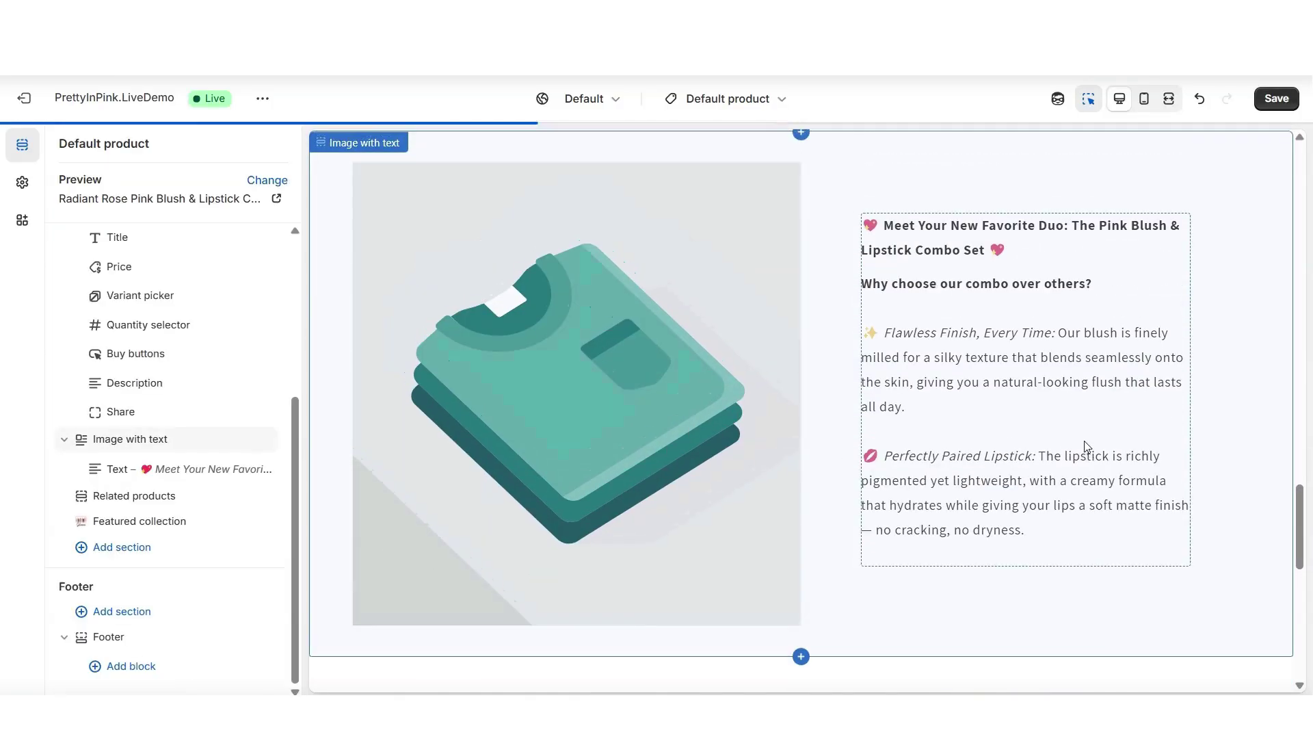
click(1169, 98)
scroll(1300, 347, down, 2)
scroll(1301, 346, down, 5)
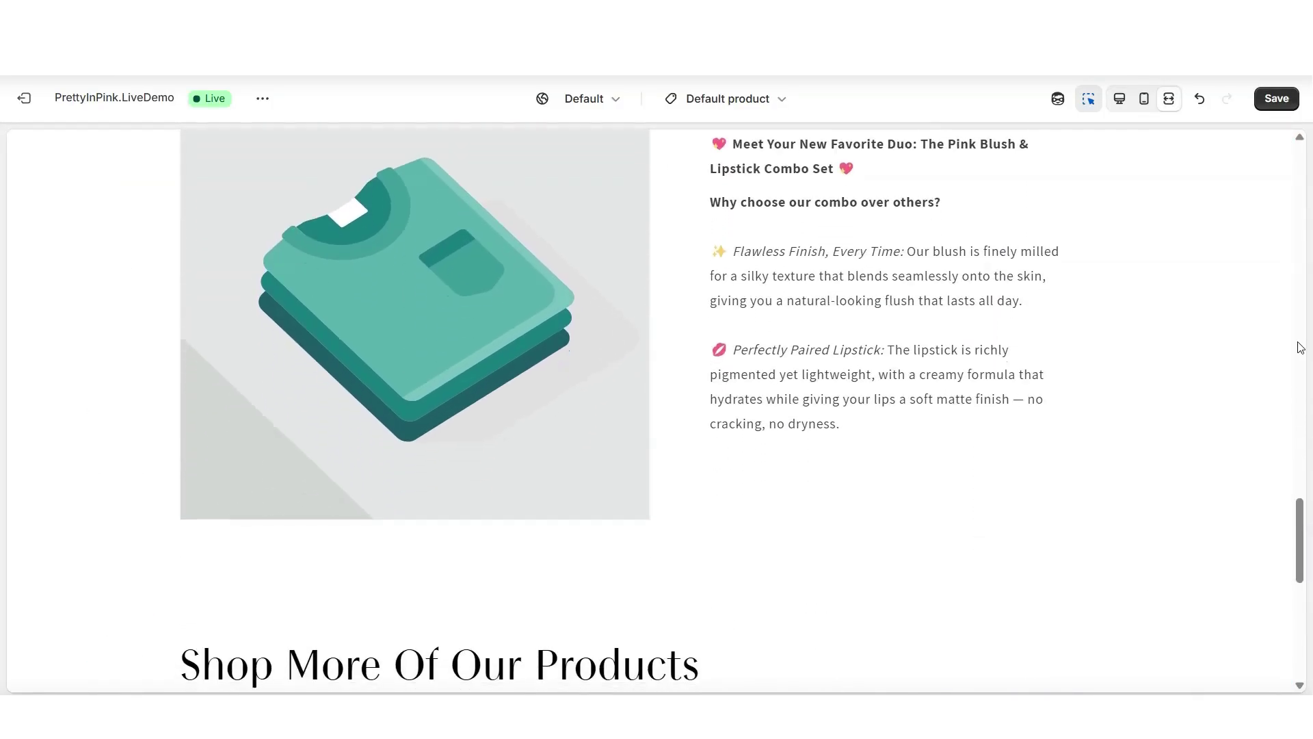
Set the section's desktop image placement to Image second and save the product page.
click(678, 351)
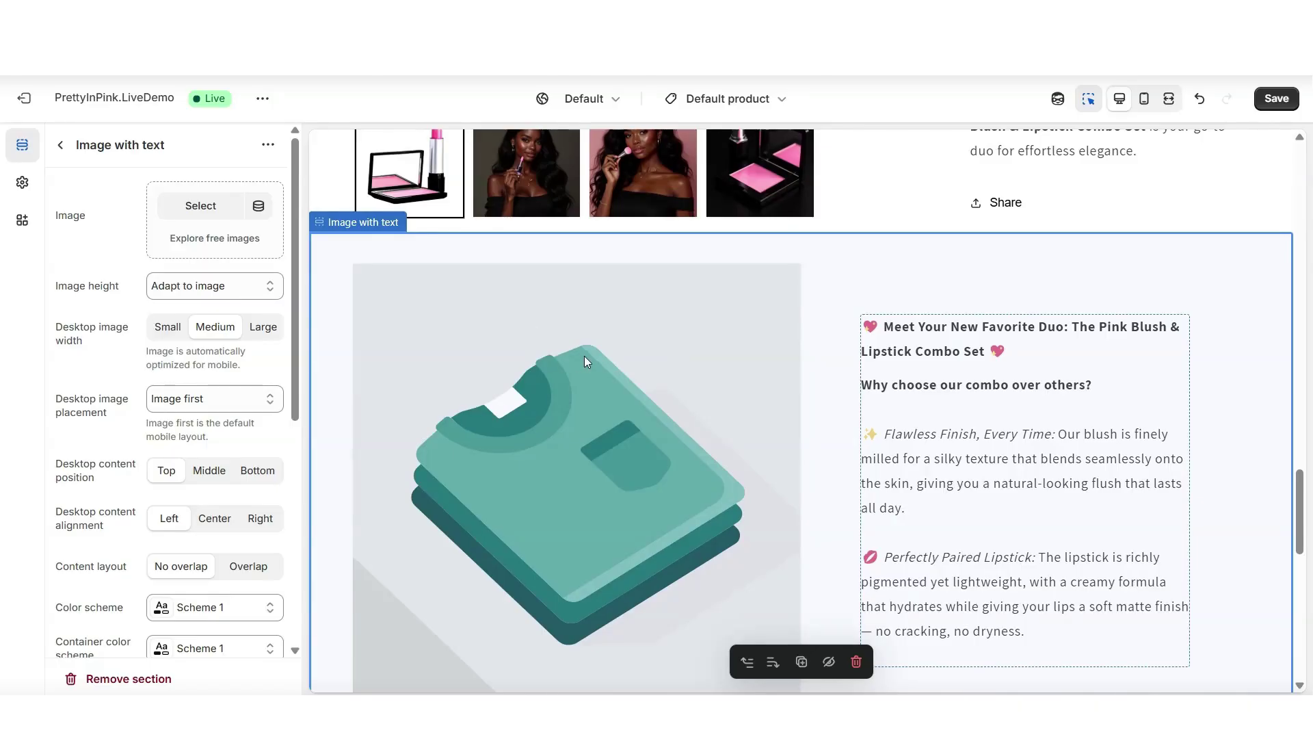
scroll(584, 356, down, 1)
click(179, 404)
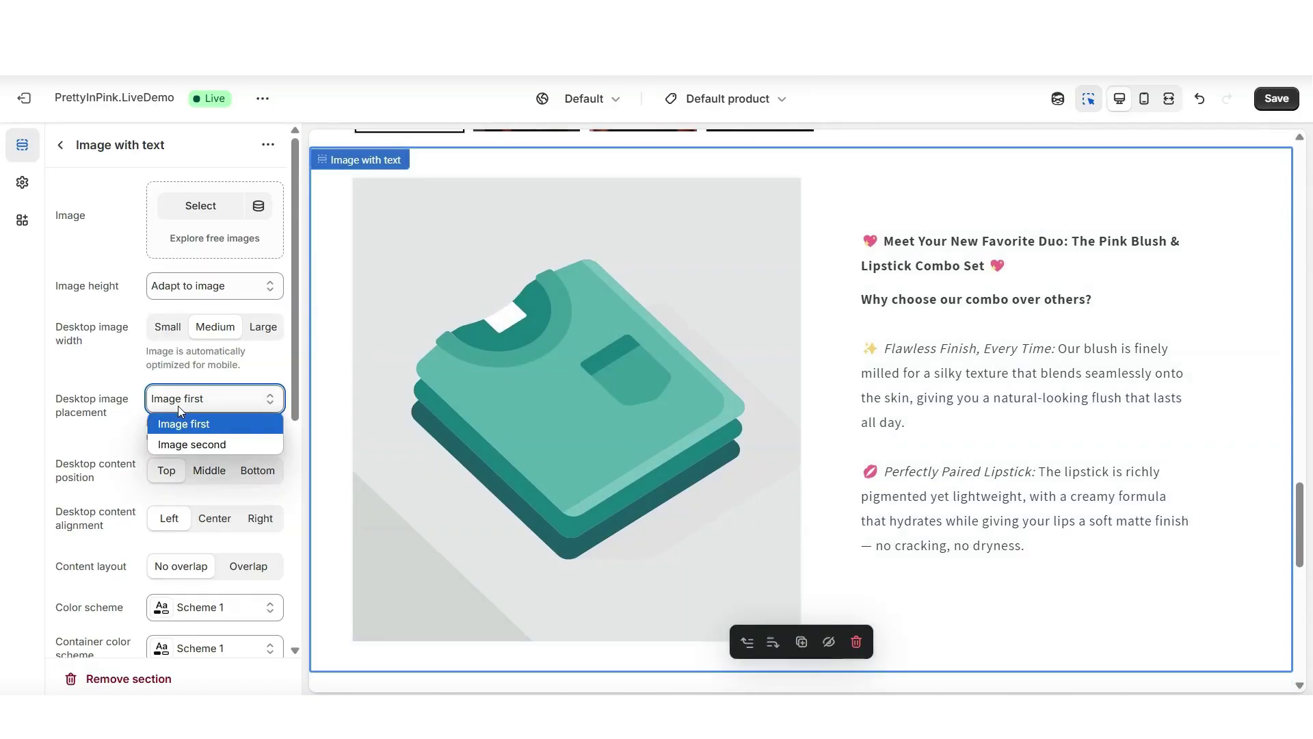
click(188, 444)
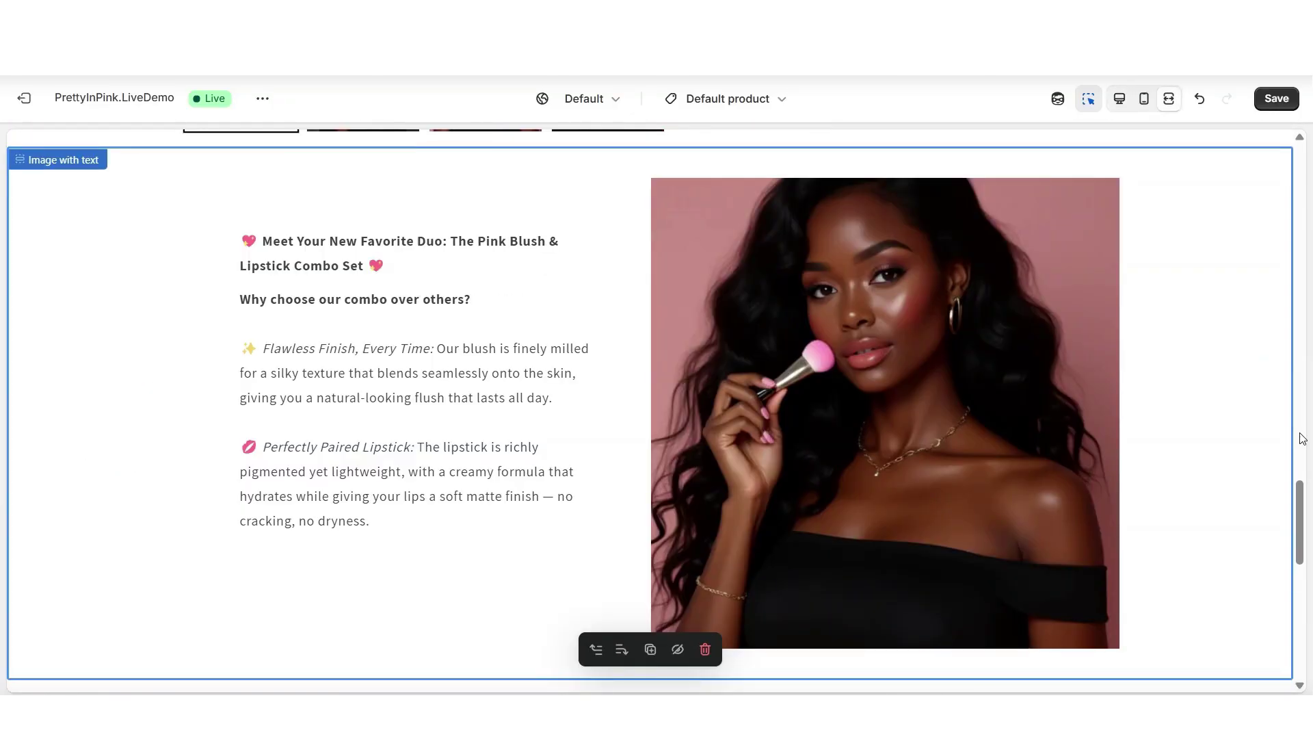
key(ctrl+s)
scroll(1303, 300, down, 12)
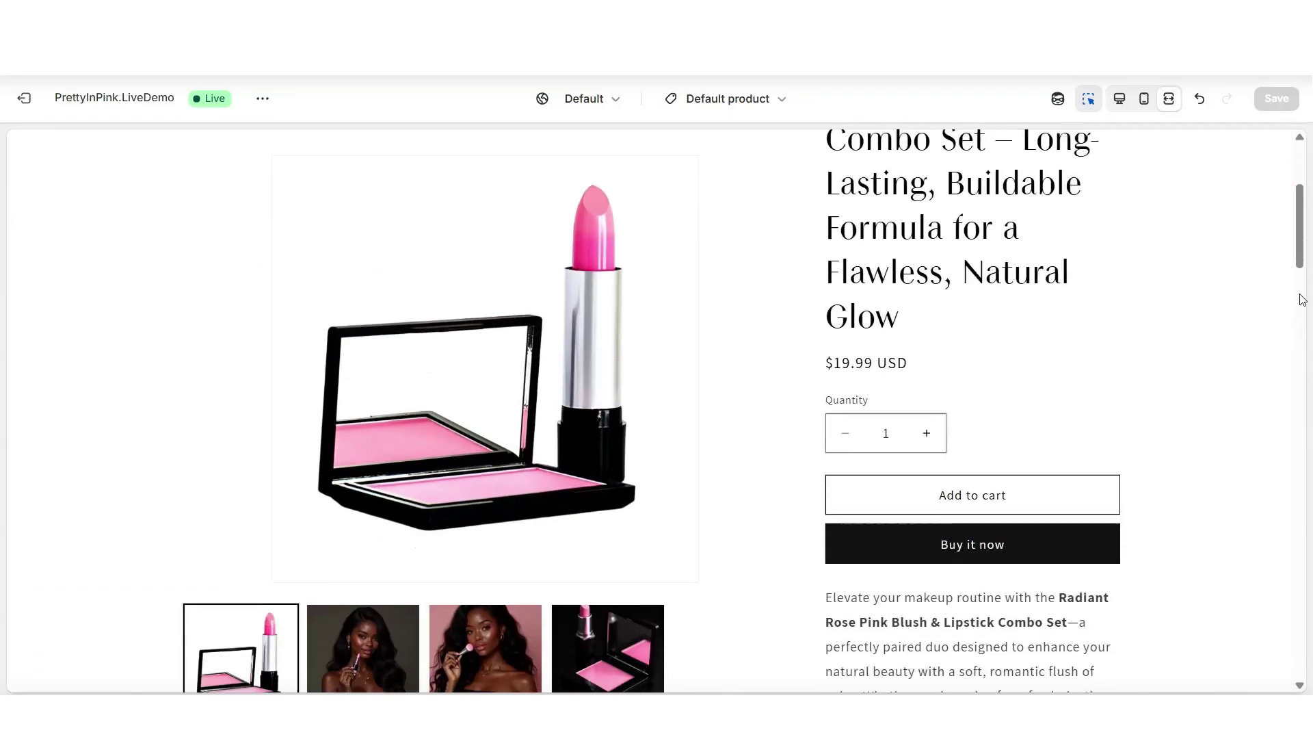
scroll(1302, 300, down, 10)
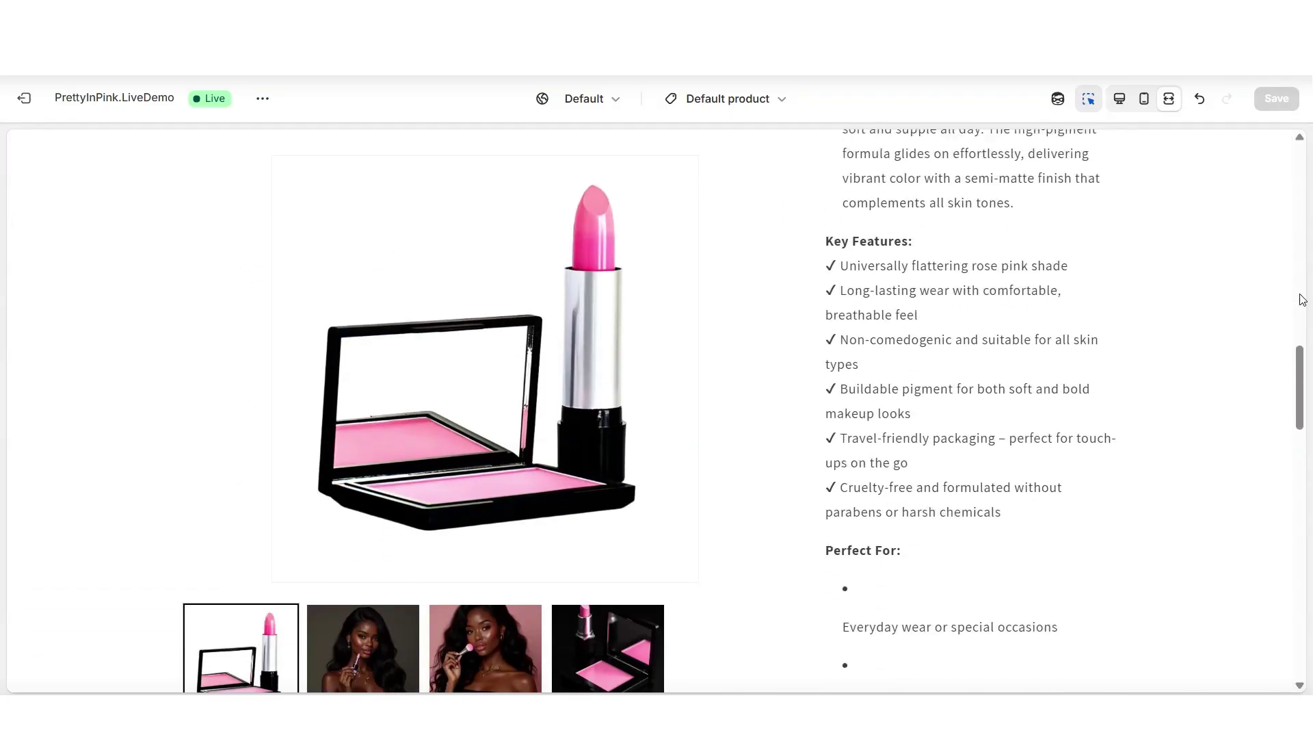
scroll(1303, 300, down, 9)
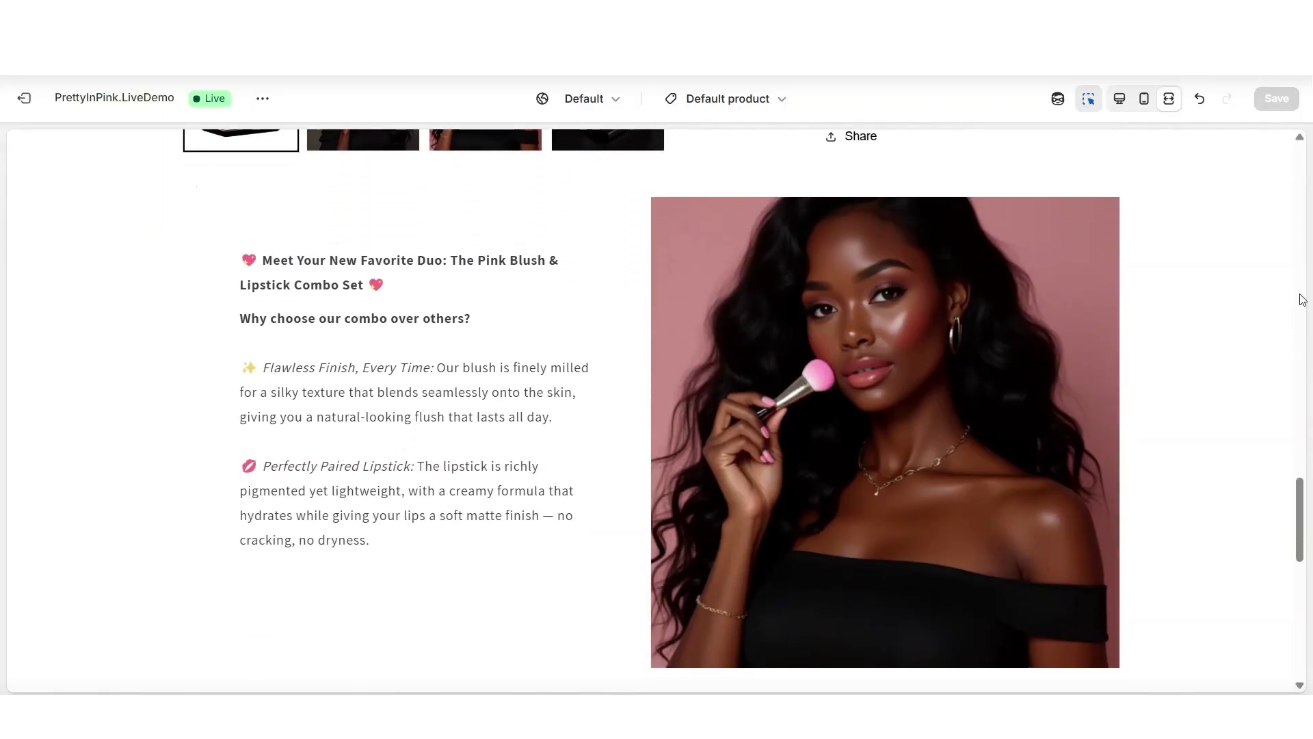
scroll(1302, 300, down, 5)
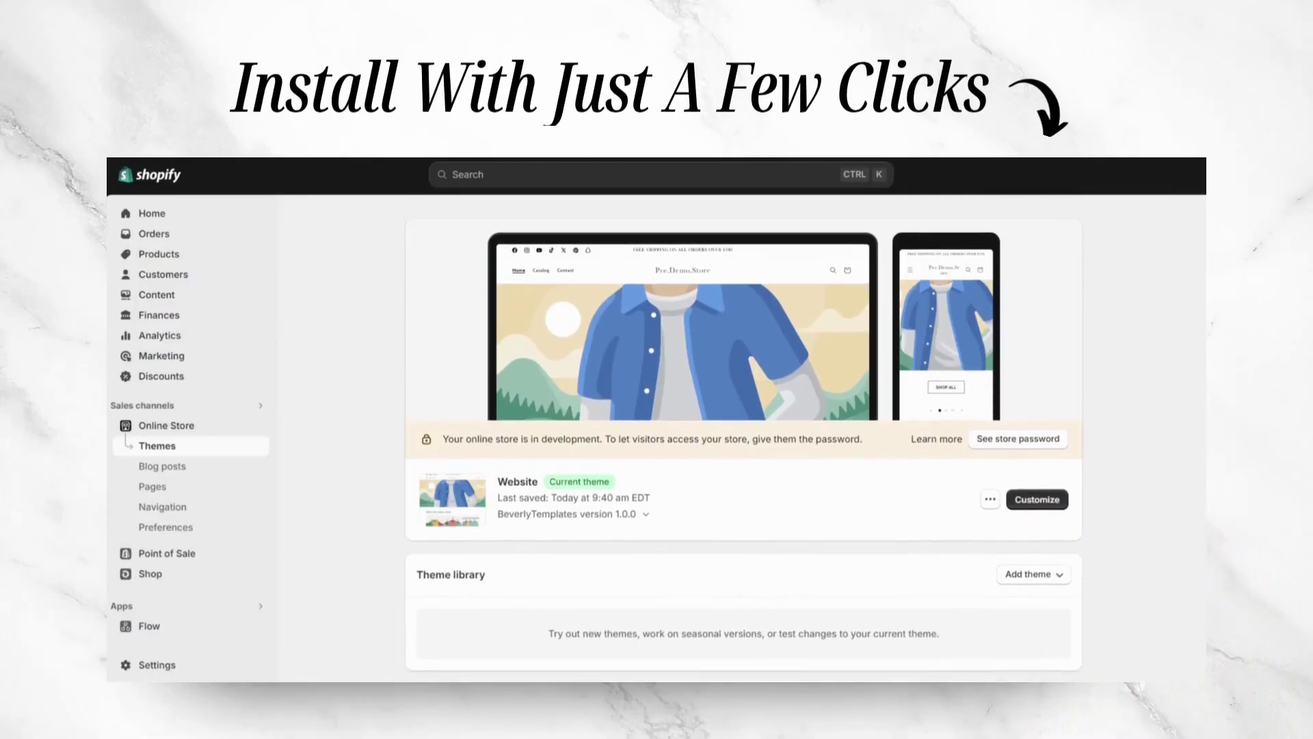
Upload the Shopifytheme.zip.zip theme file to the theme library.
click(1056, 628)
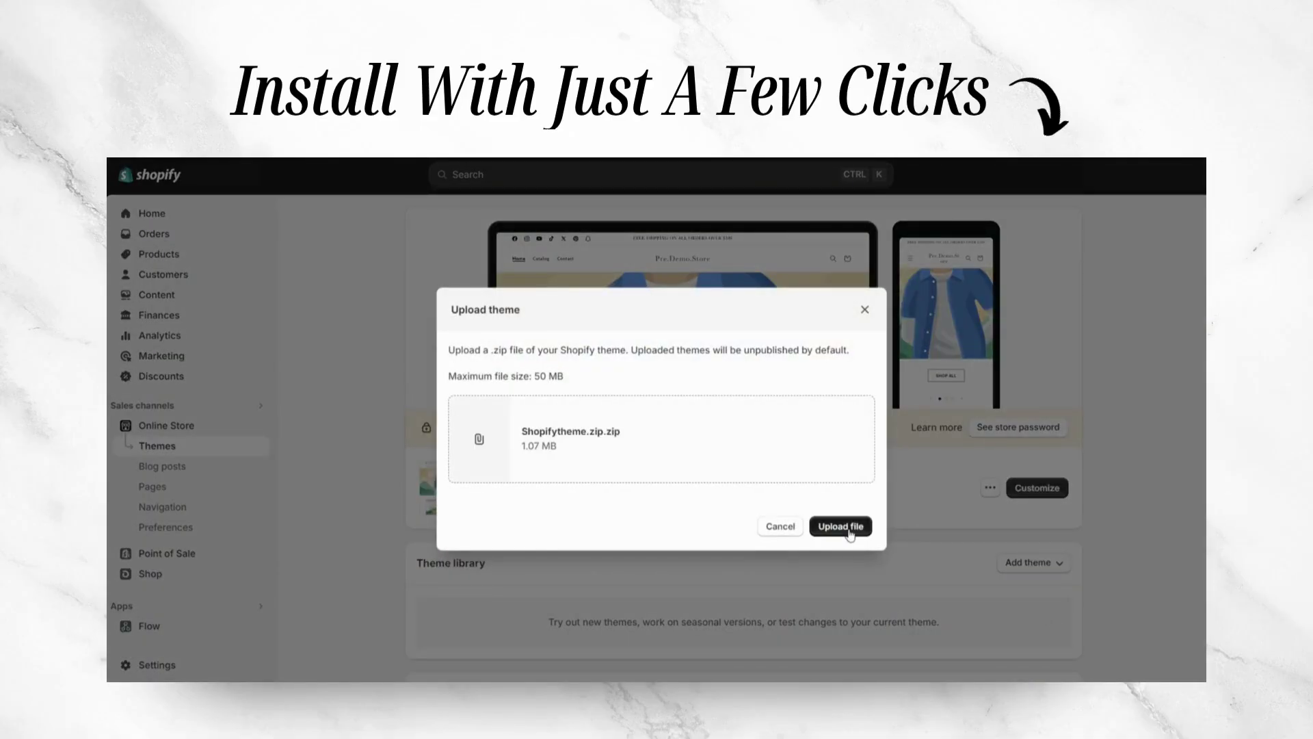
scroll(743, 438, down, 2)
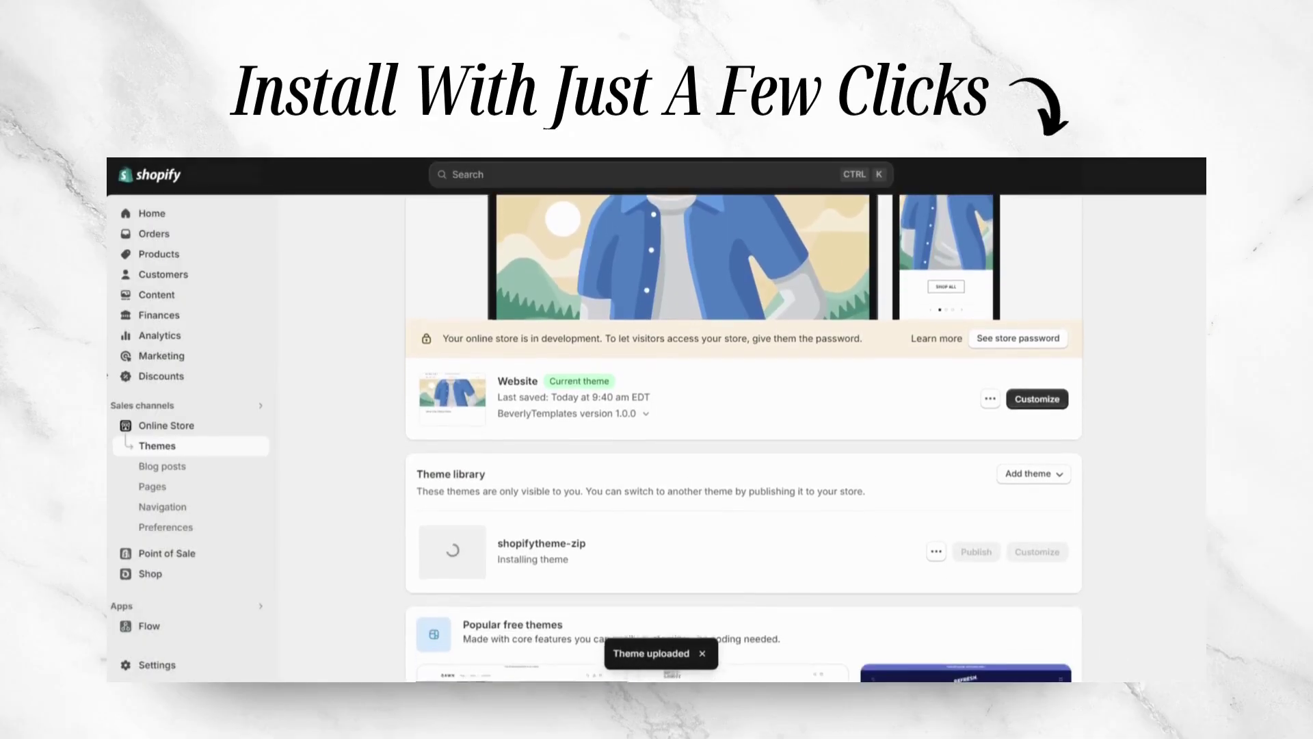